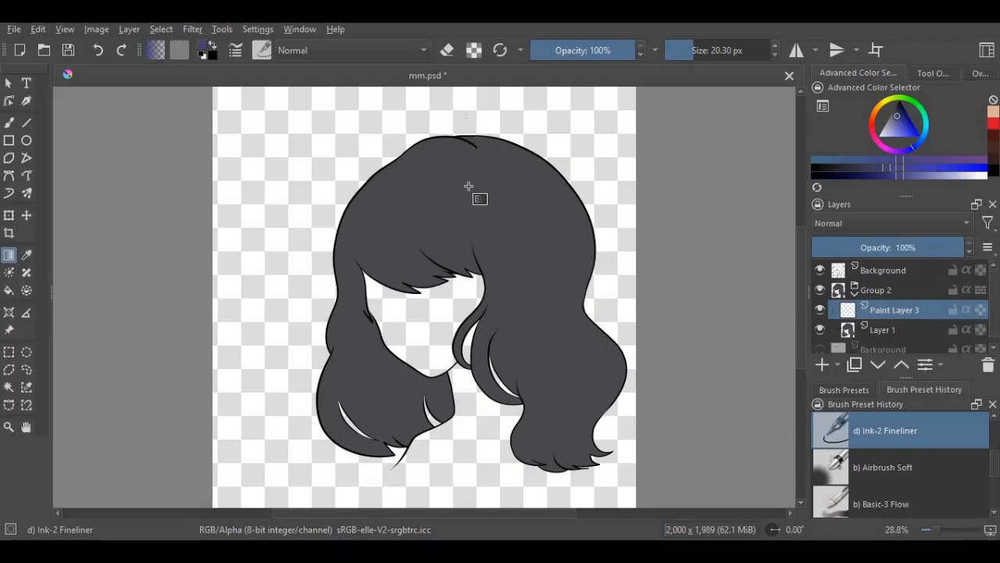
- Shade the hair's upper right side and lower ends with dark blue gradients on Paint Layer 3, inheriting alpha from the hair layer
drag(471, 198, 470, 200)
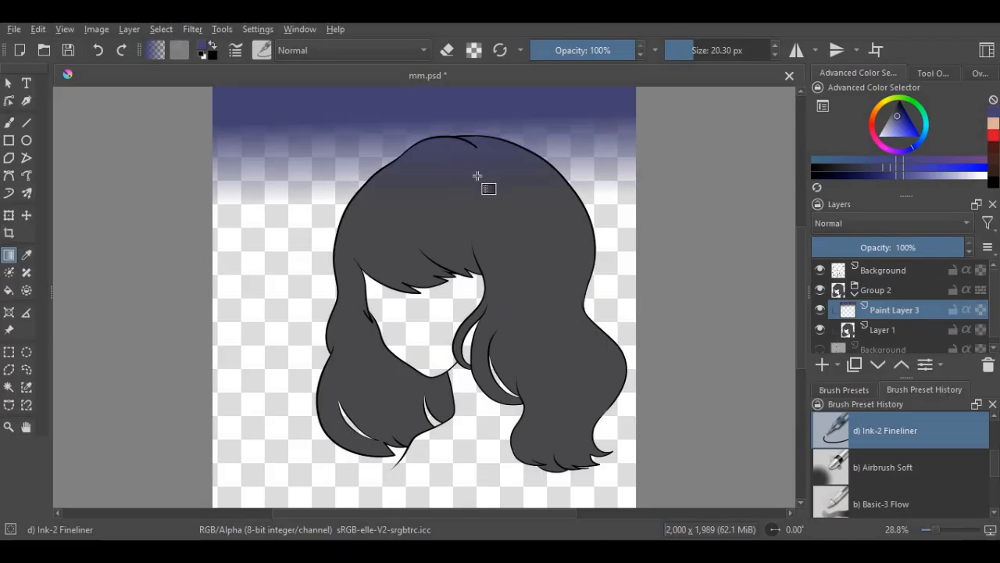
click(101, 58)
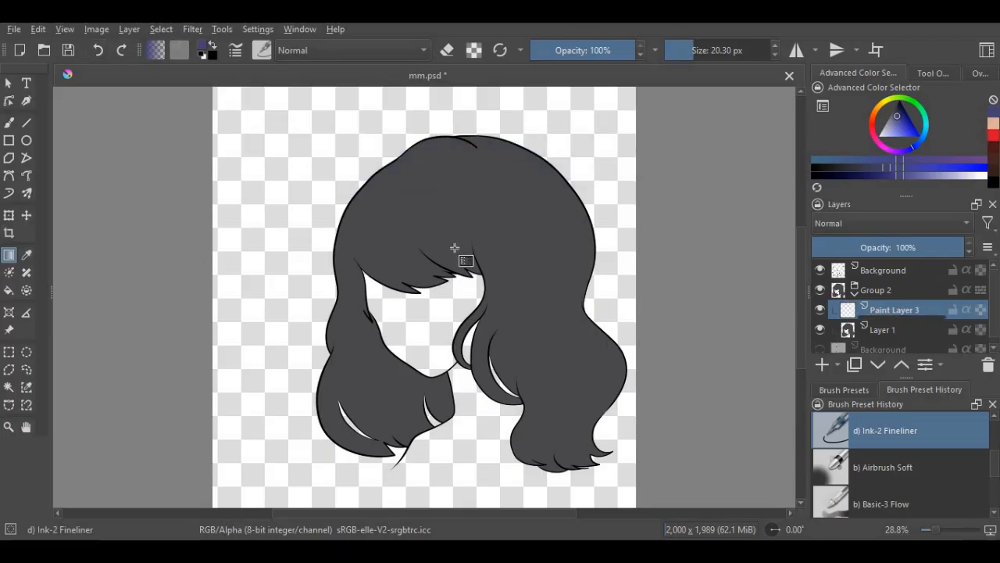
drag(455, 247, 489, 249)
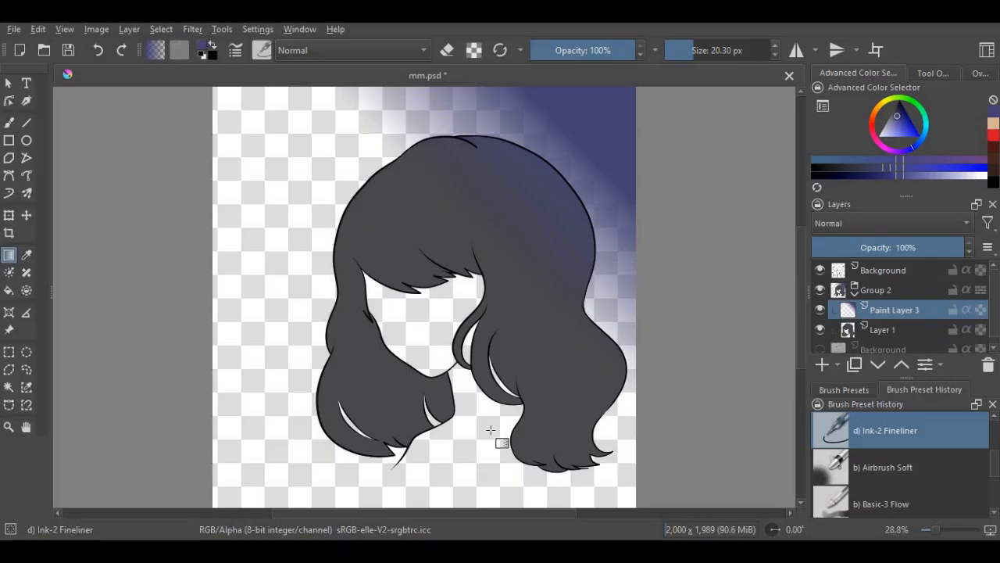
click(967, 310)
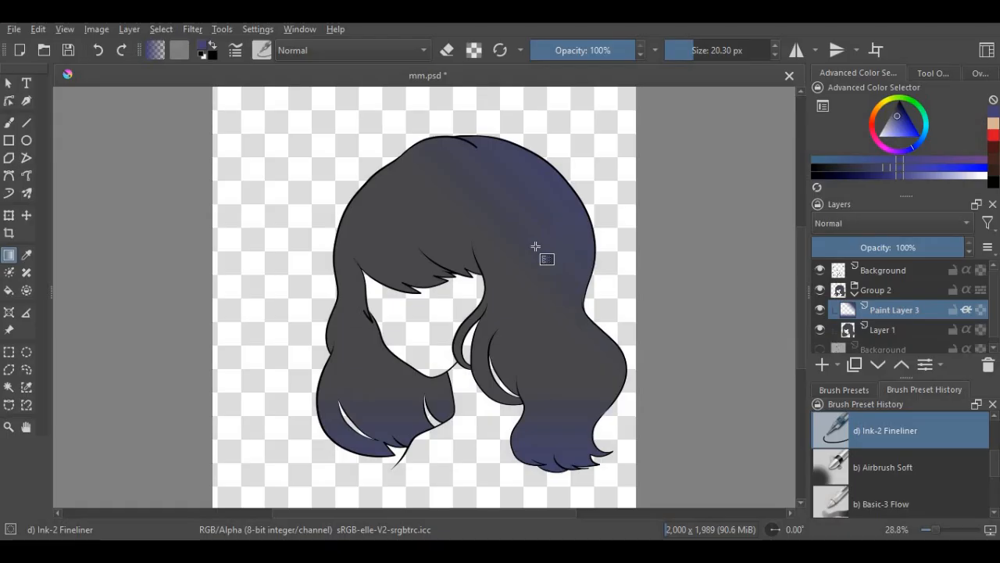
- Set Paint Layer 3 to the Screen blending mode and adjust its opacity to 66%
scroll(565, 253, down, 1)
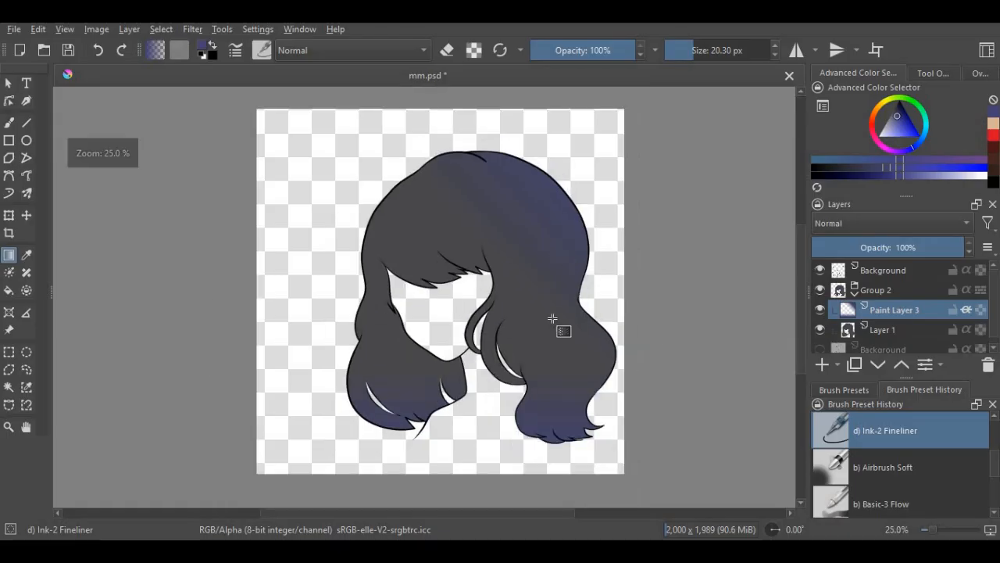
click(858, 222)
click(838, 251)
scroll(583, 382, down, 2)
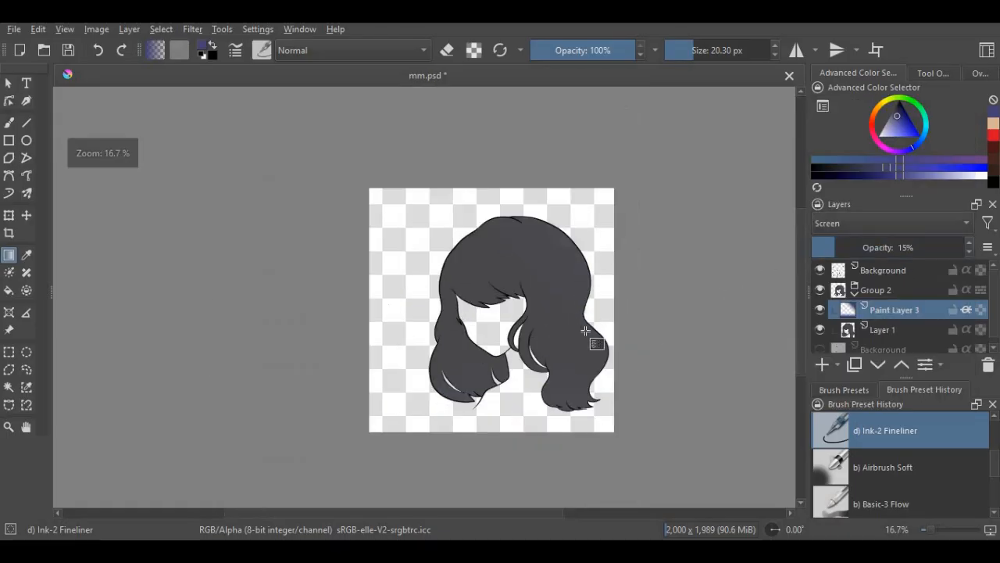
scroll(693, 325, up, 2)
drag(854, 246, 969, 247)
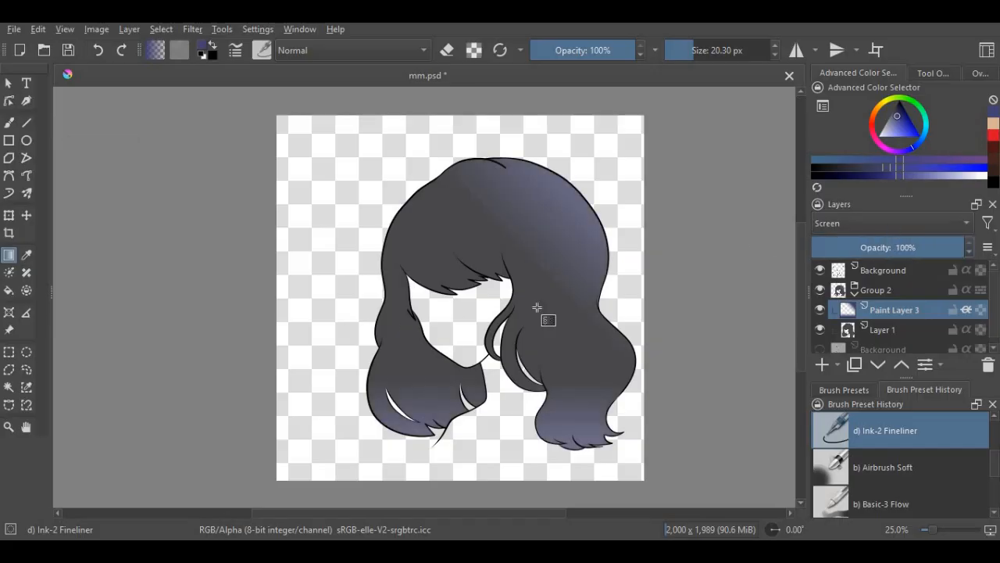
scroll(422, 320, down, 2)
scroll(547, 340, up, 3)
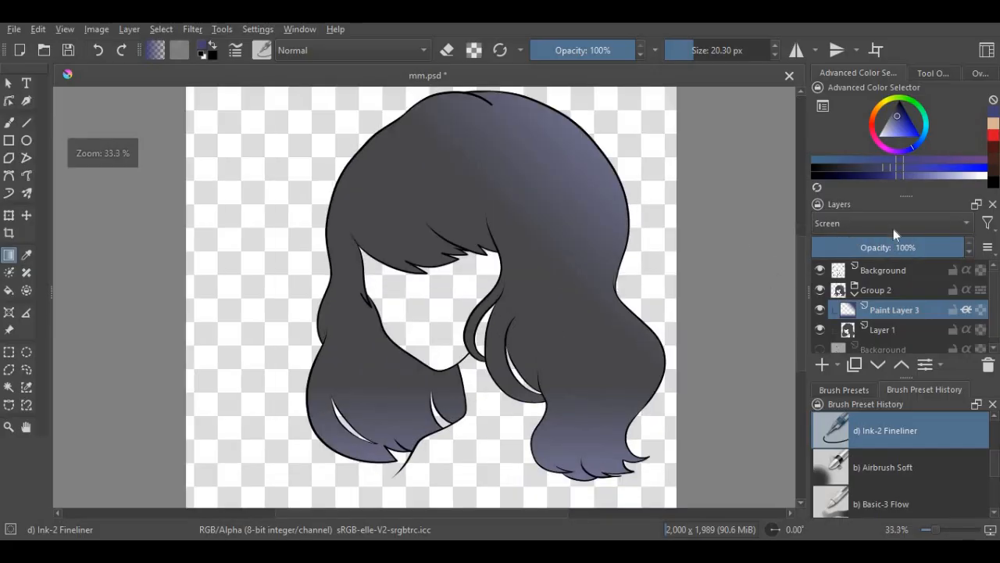
click(911, 247)
scroll(524, 347, down, 1)
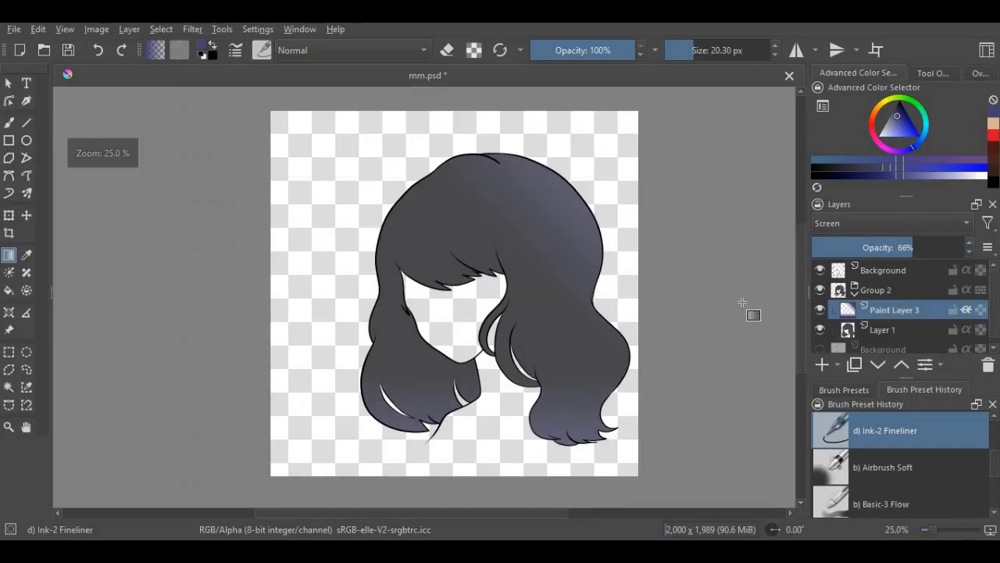
- Add a new paint layer above Paint Layer 3, choose the Ink-3 Gpen brush, and save the file
key(Insert)
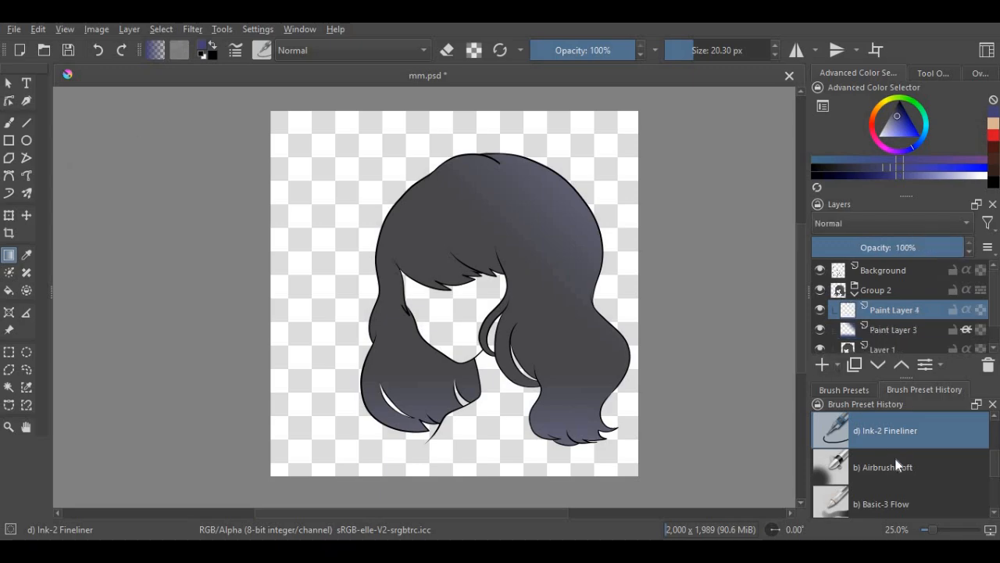
scroll(896, 467, down, 2)
click(893, 502)
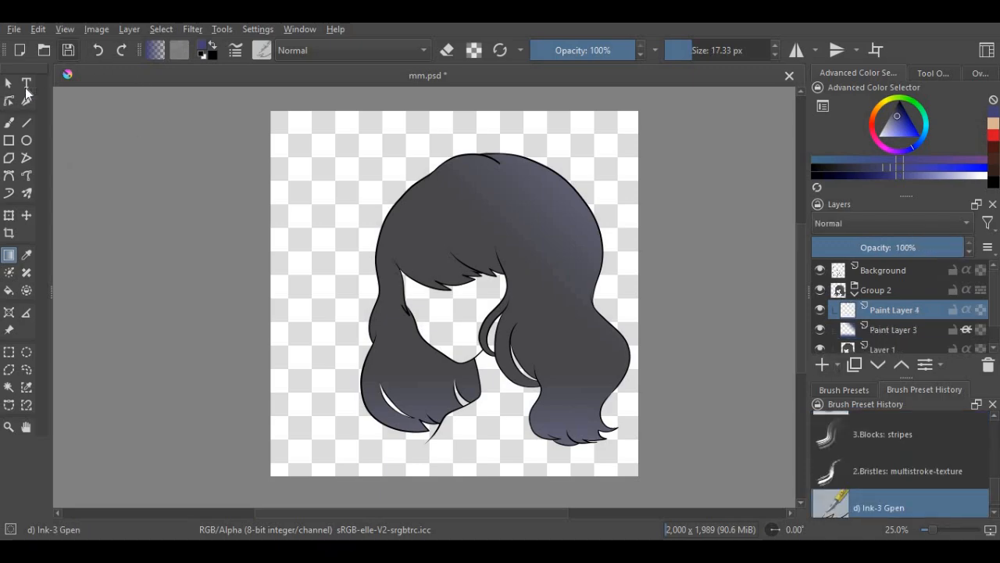
key(ctrl+s)
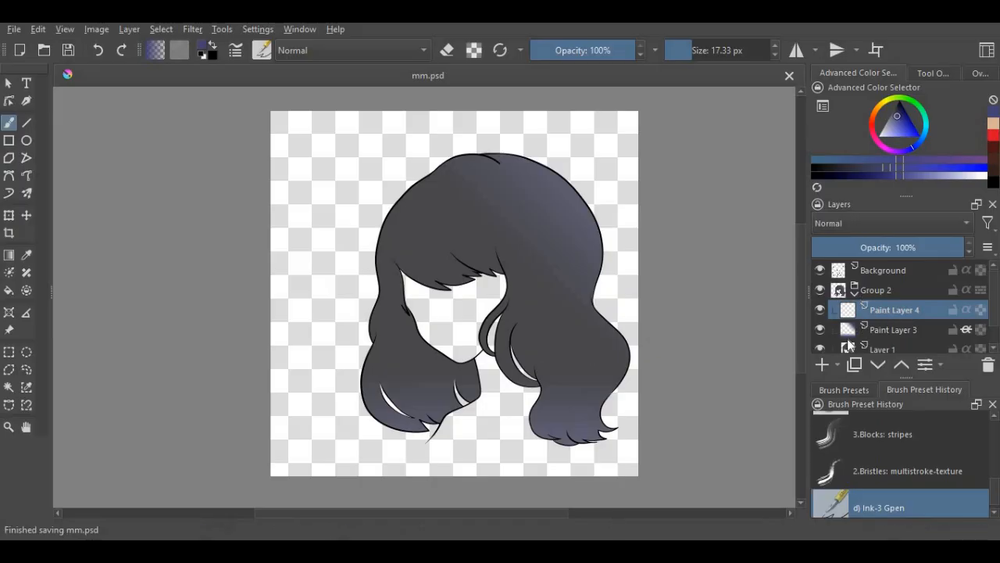
- Lock the transparency of Paint Layer 3 and set its blending mode to Soft Light (SVG)
click(967, 331)
click(881, 223)
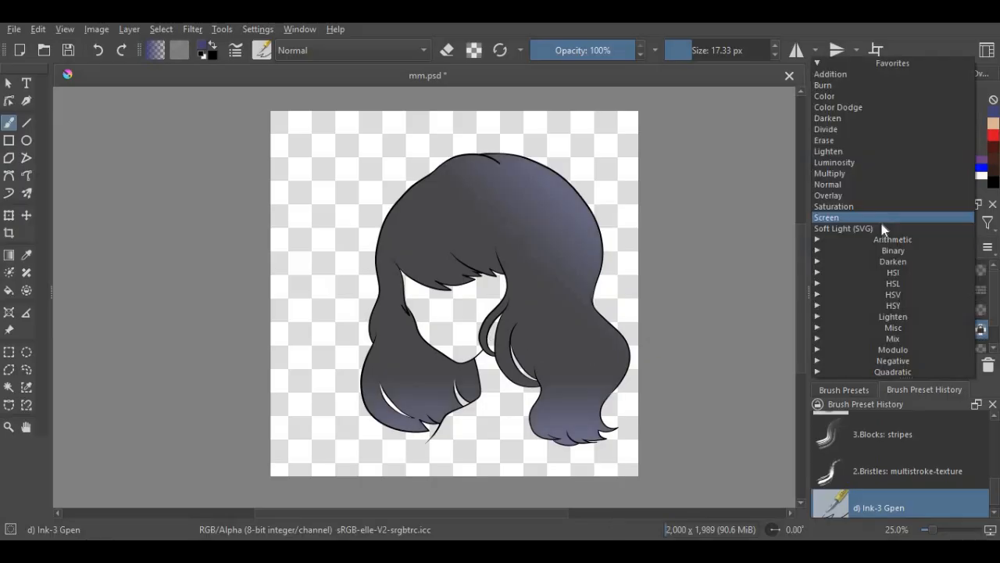
click(833, 233)
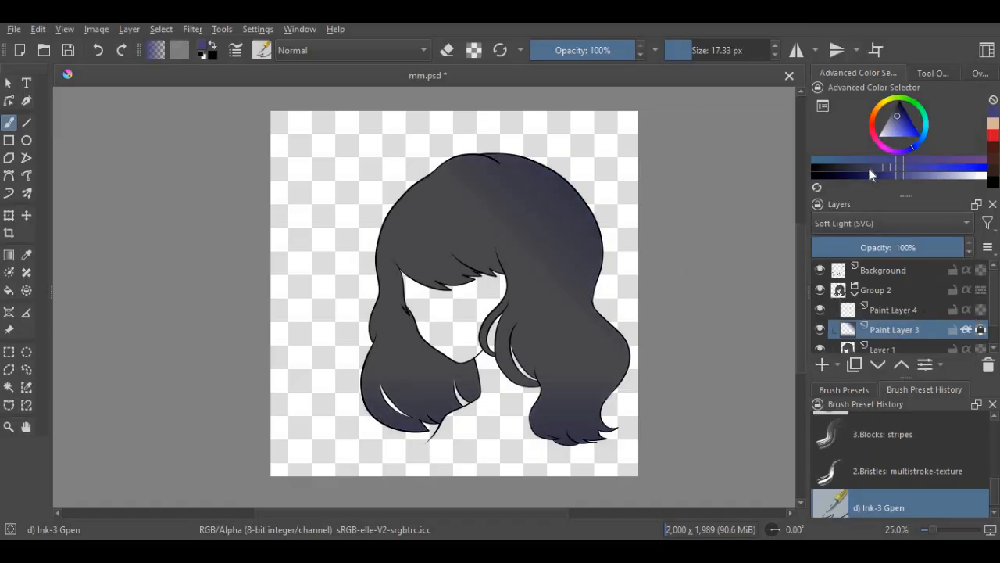
- Recolor the blue gradient on the right side of the hair with neutral grays, using a 162.29 px brush
click(889, 128)
click(872, 168)
drag(872, 168, 892, 171)
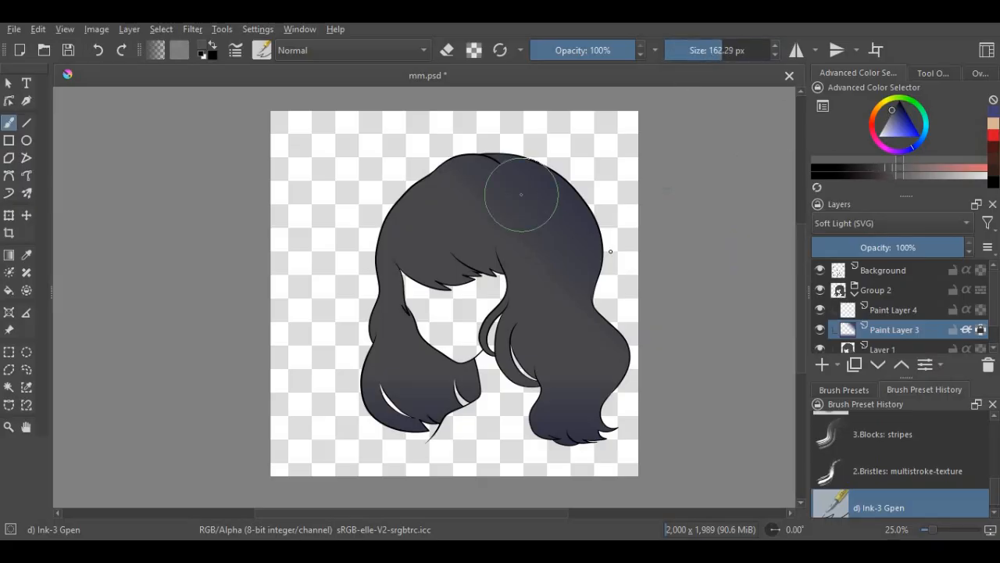
drag(498, 182, 588, 296)
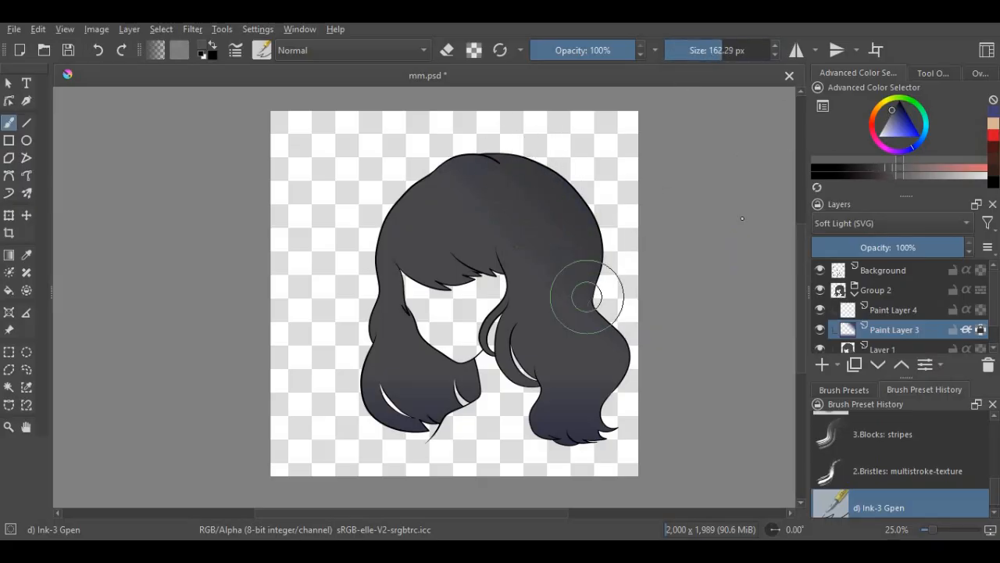
click(899, 169)
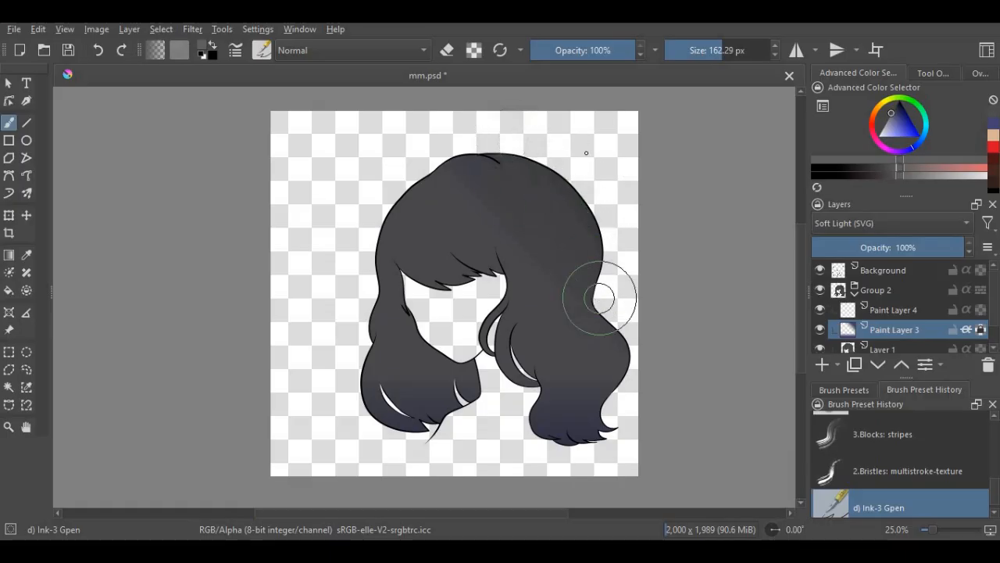
mouse_move(600, 426)
mouse_down()
mouse_move(580, 401)
mouse_move(539, 382)
mouse_up()
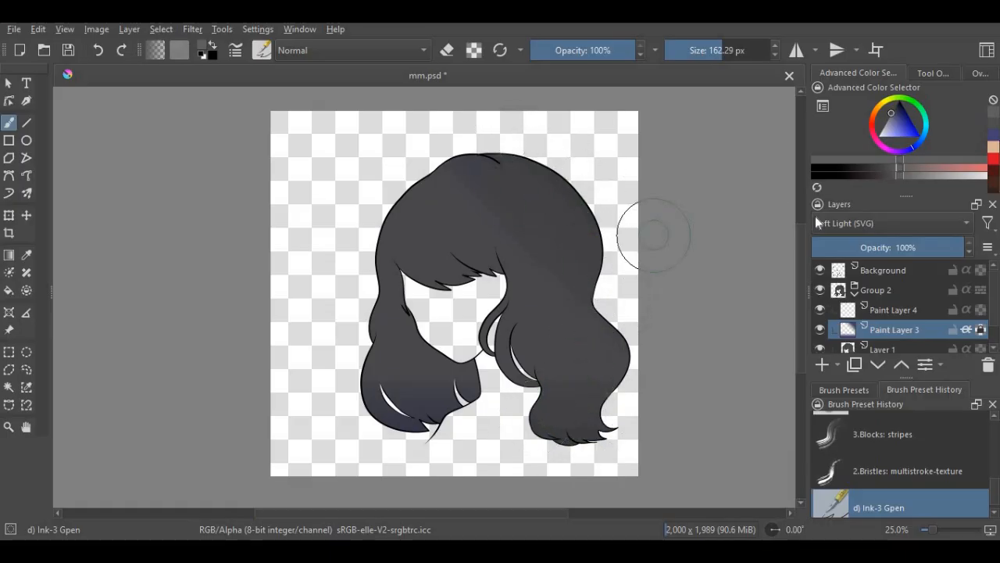
- Switch Paint Layer 3 to Normal blending, repaint its remaining gradient areas in a lighter gray, and save the file
click(906, 176)
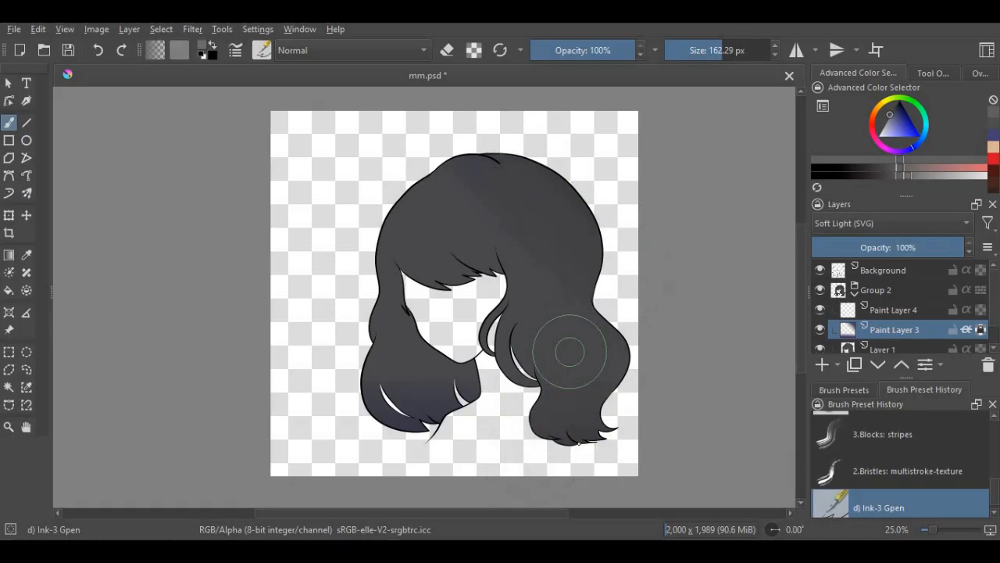
click(831, 225)
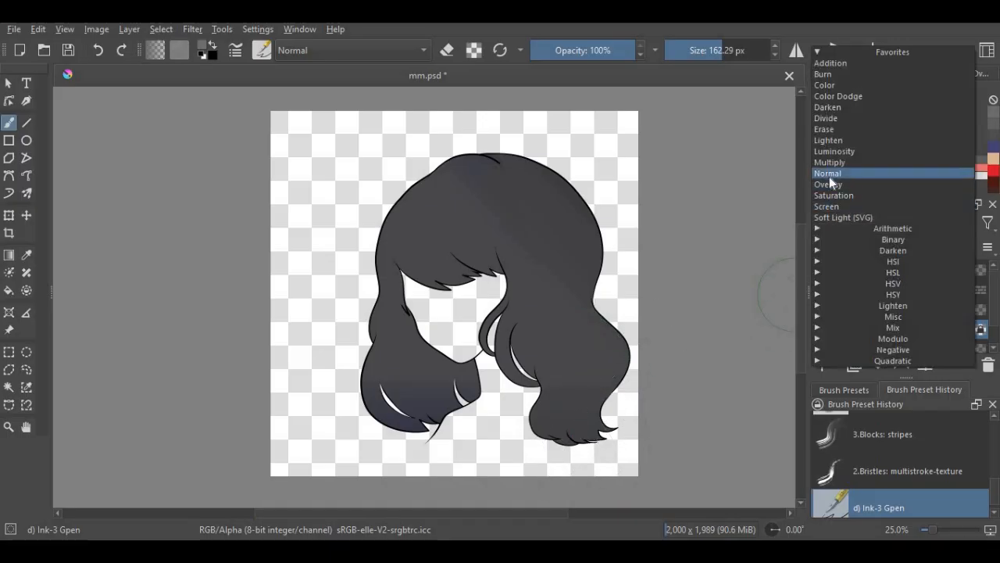
click(829, 174)
mouse_move(524, 207)
mouse_down()
mouse_move(480, 141)
mouse_move(506, 233)
mouse_move(464, 145)
mouse_move(441, 131)
mouse_move(476, 134)
mouse_move(516, 159)
mouse_move(575, 211)
mouse_move(572, 161)
mouse_move(589, 177)
mouse_move(563, 184)
mouse_move(526, 256)
mouse_up()
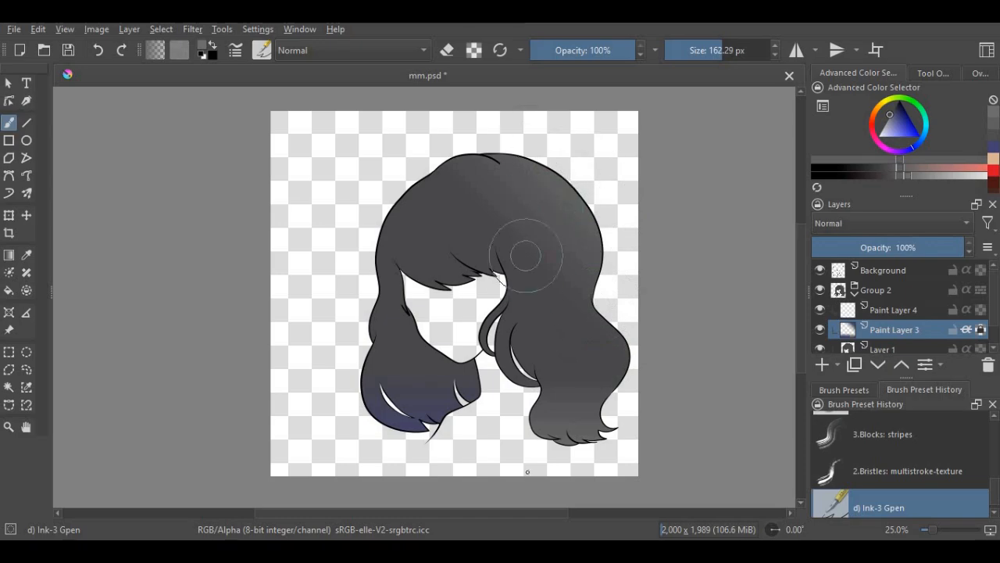
mouse_move(575, 362)
mouse_down()
mouse_move(582, 325)
mouse_move(423, 467)
mouse_move(404, 429)
mouse_move(354, 452)
mouse_move(385, 278)
mouse_move(437, 327)
mouse_up()
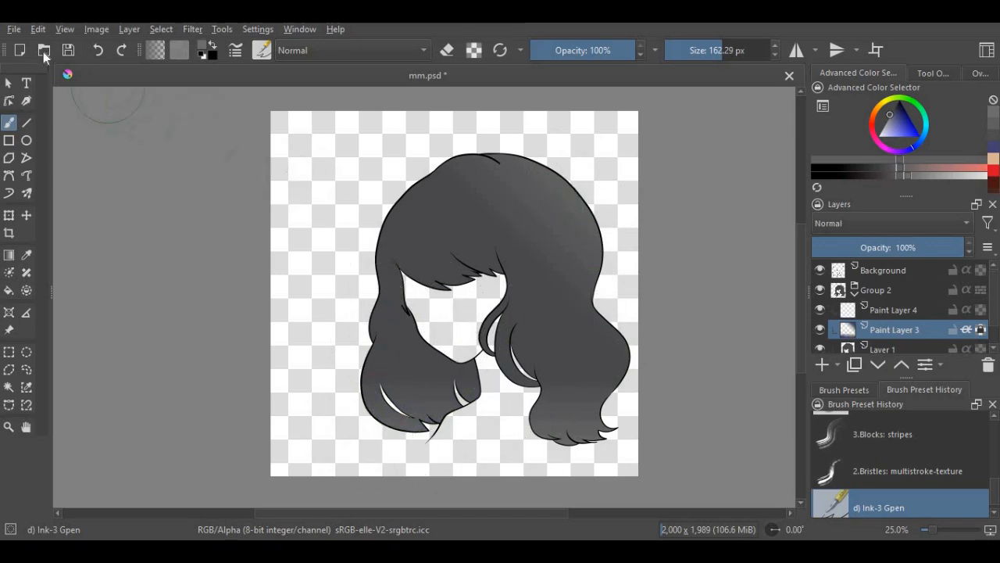
click(68, 50)
- On Paint Layer 4, paint a dark gray shadow stroke along the right edge of the bangs with a 37.83 px brush
click(895, 312)
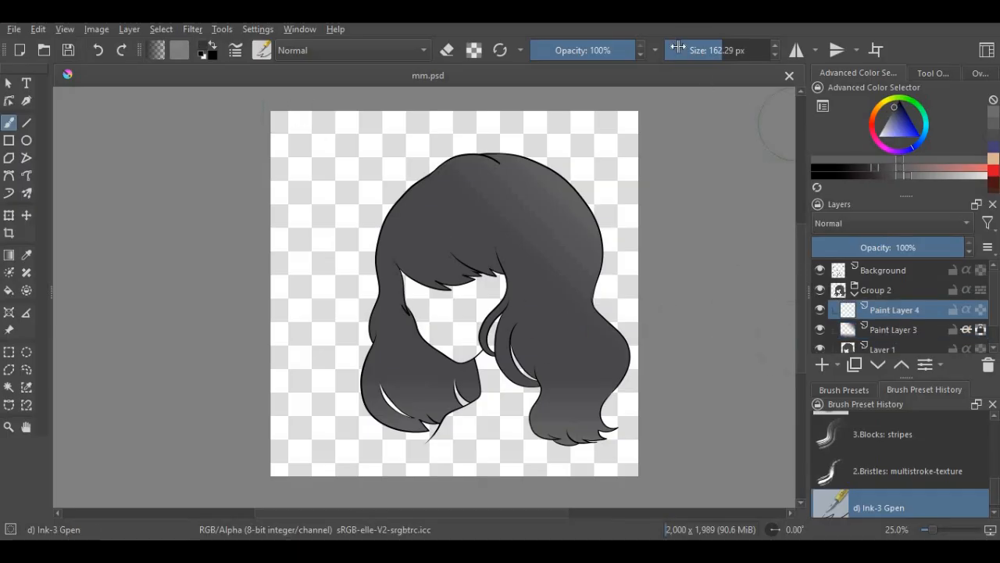
scroll(561, 328, down, 1)
scroll(561, 329, up, 1)
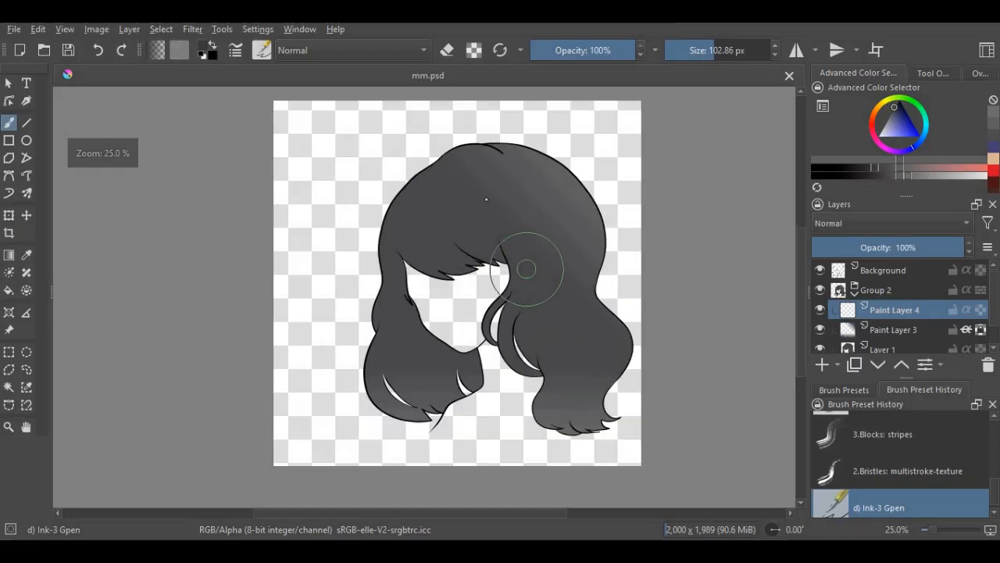
scroll(490, 153, up, 1)
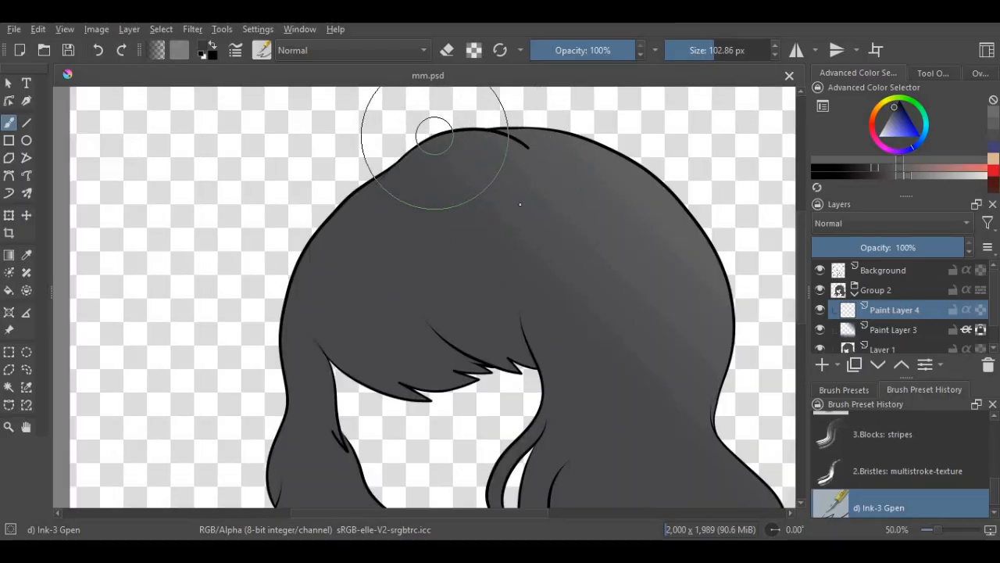
scroll(434, 136, down, 1)
click(699, 61)
scroll(480, 206, up, 1)
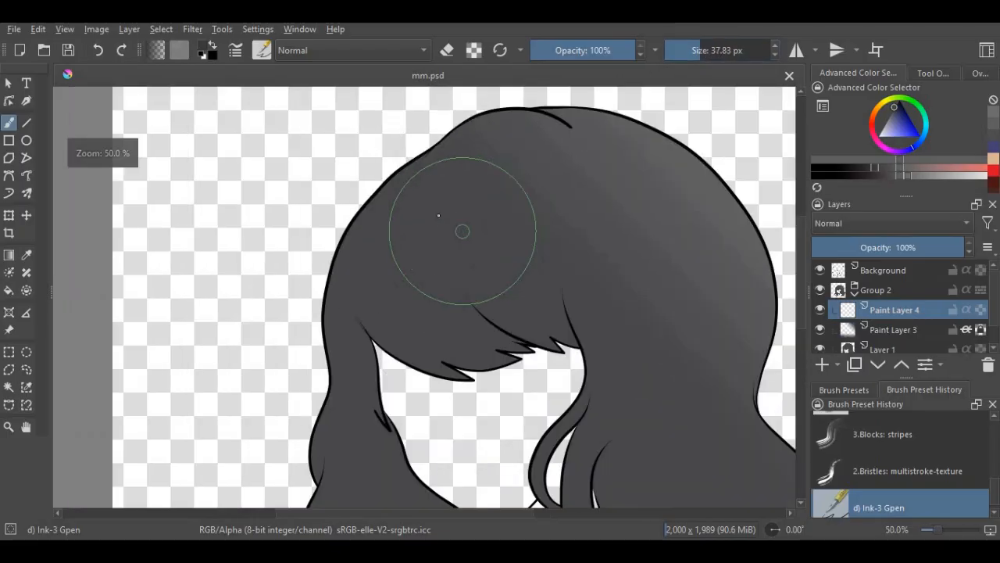
mouse_move(429, 211)
mouse_down()
mouse_move(474, 216)
mouse_move(530, 245)
mouse_up()
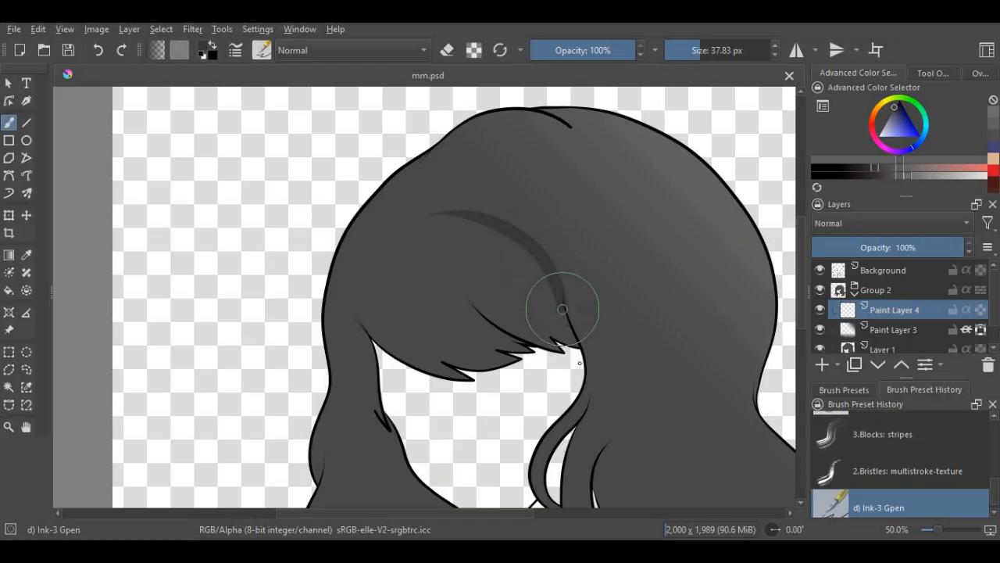
- Turn on inherit alpha for Paint Layer 4 and paint a curved shadow along the left edge of the bangs
scroll(509, 290, down, 1)
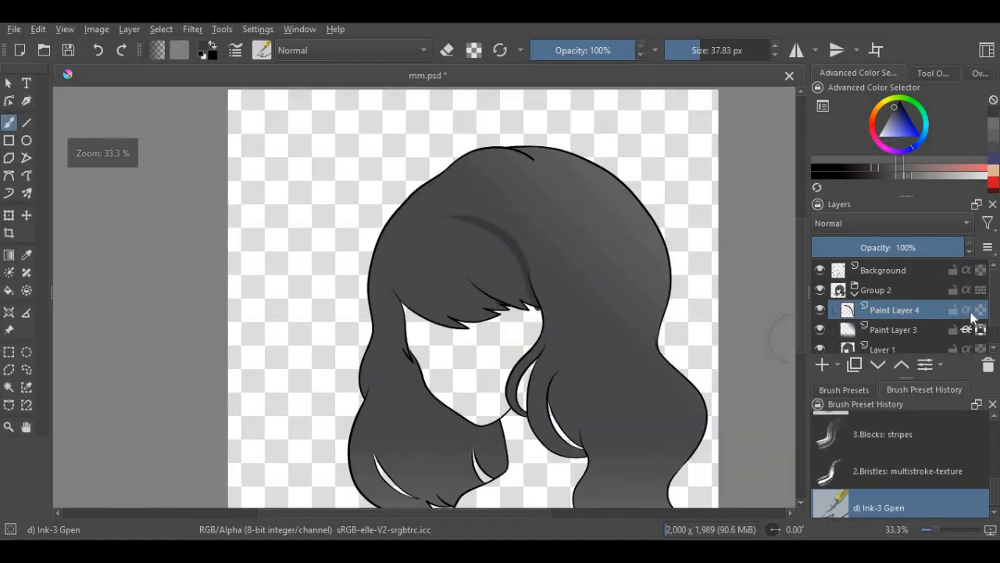
scroll(416, 220, up, 2)
mouse_move(425, 180)
mouse_down()
mouse_move(364, 258)
mouse_move(362, 285)
mouse_move(391, 342)
mouse_move(441, 381)
mouse_move(482, 394)
mouse_move(551, 364)
mouse_up()
- Paint dark gray shadows along the inner strand line and the pointed tips of the bangs
scroll(551, 364, up, 1)
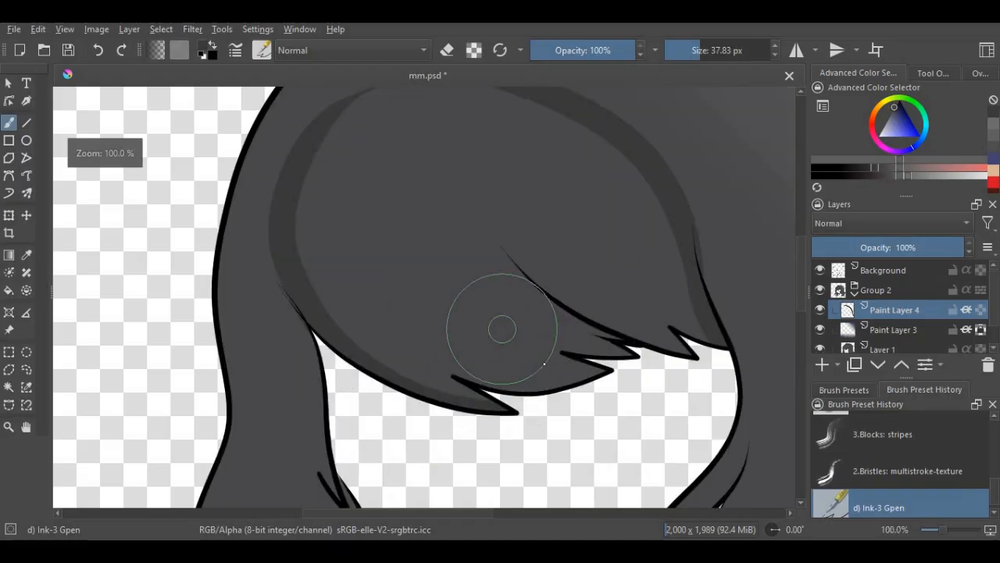
mouse_move(496, 239)
mouse_down()
mouse_move(536, 277)
mouse_move(598, 311)
mouse_move(719, 365)
mouse_up()
scroll(658, 297, up, 1)
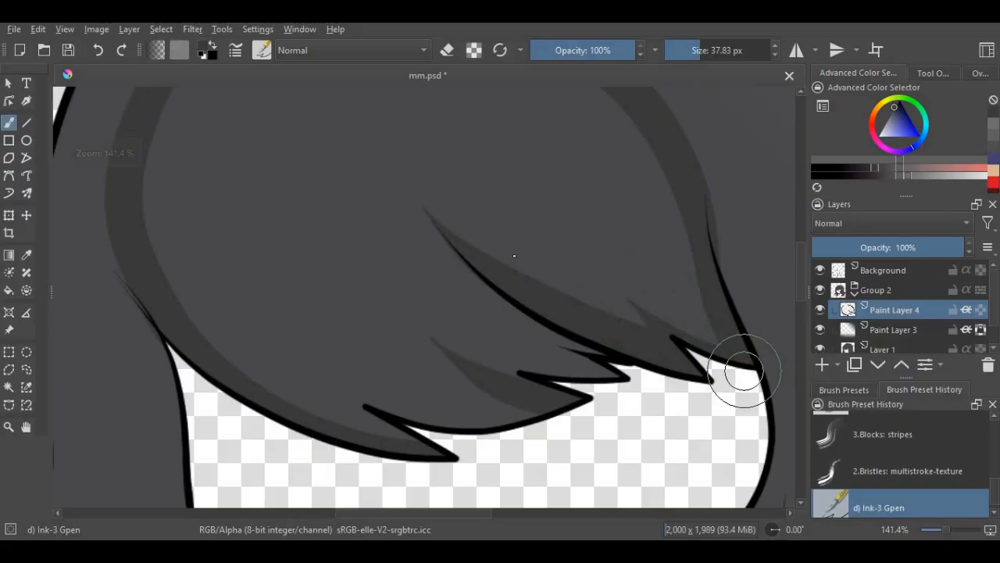
scroll(515, 265, down, 4)
scroll(472, 262, up, 4)
mouse_move(345, 232)
mouse_down()
mouse_move(446, 273)
mouse_move(561, 273)
mouse_up()
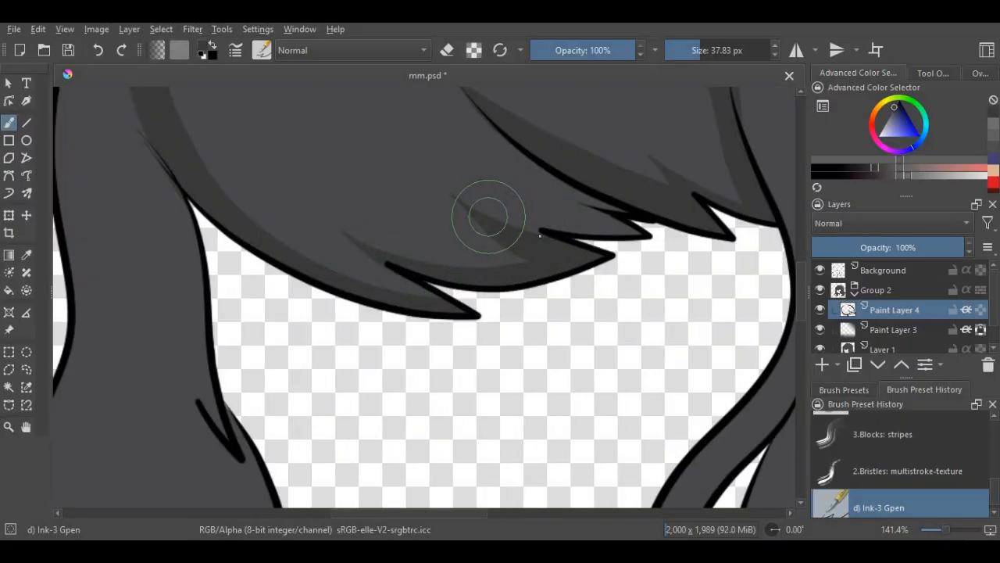
drag(487, 212, 598, 230)
- Shade the thin curved strand beside the right cheek in dark gray and erase the excess shadow around its top
scroll(602, 219, down, 3)
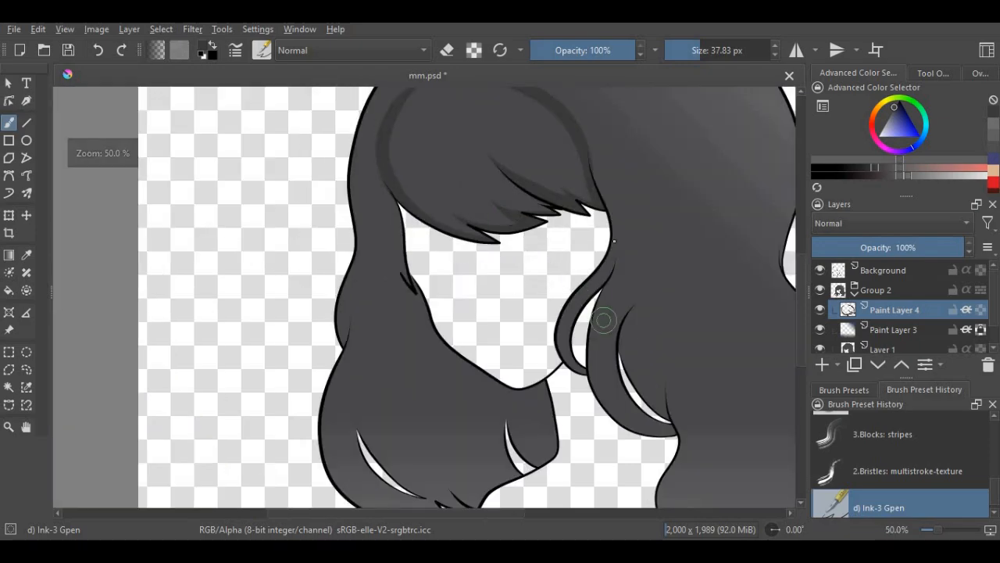
scroll(603, 319, up, 2)
mouse_move(625, 167)
mouse_down()
mouse_move(627, 232)
mouse_move(546, 326)
mouse_move(537, 392)
mouse_up()
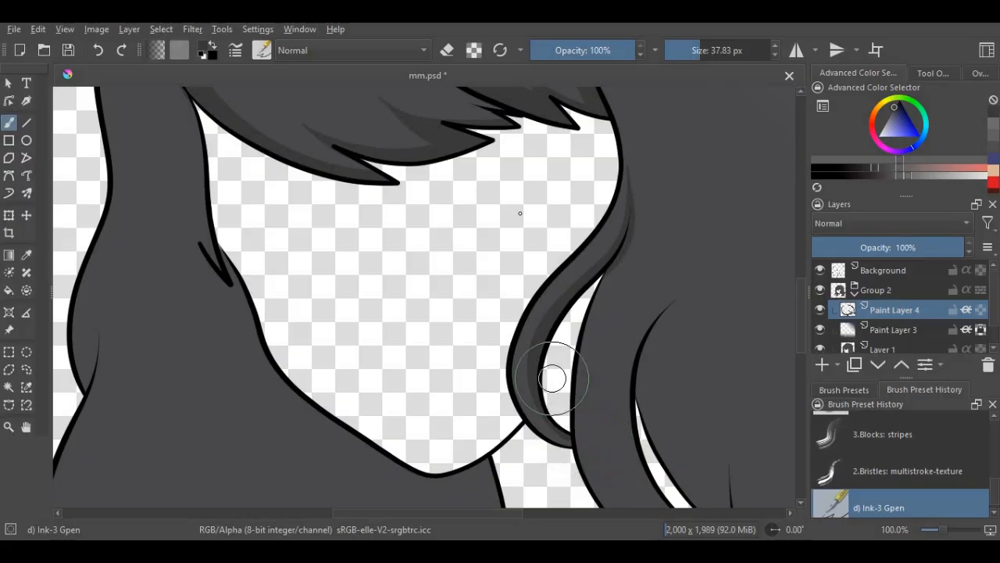
scroll(643, 211, up, 2)
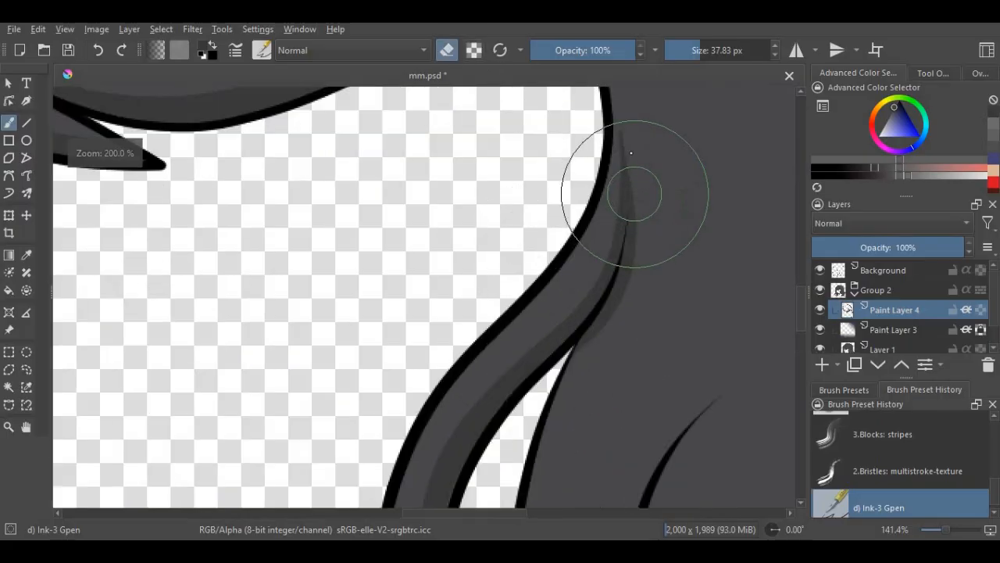
scroll(521, 270, down, 1)
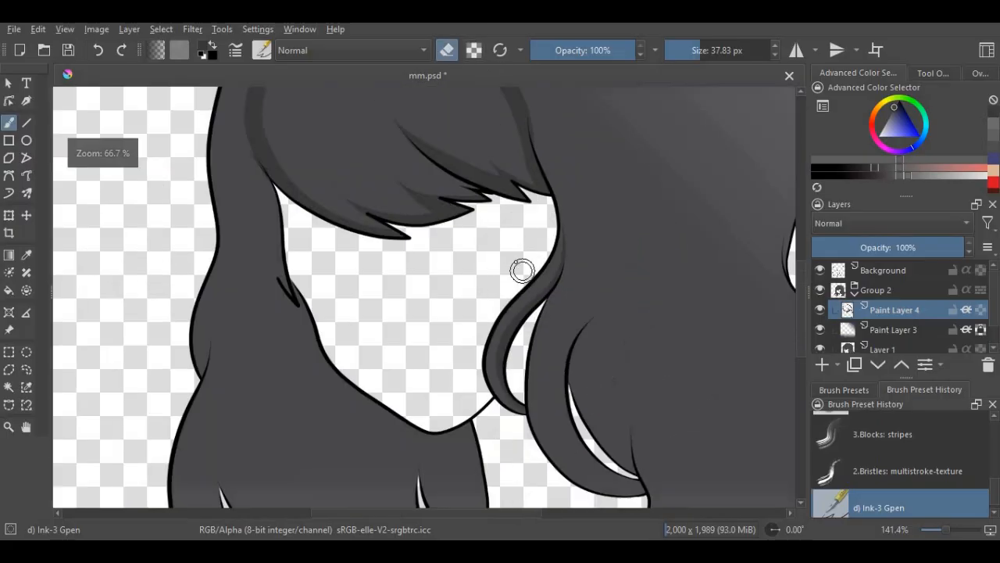
scroll(508, 115, down, 1)
scroll(531, 279, down, 1)
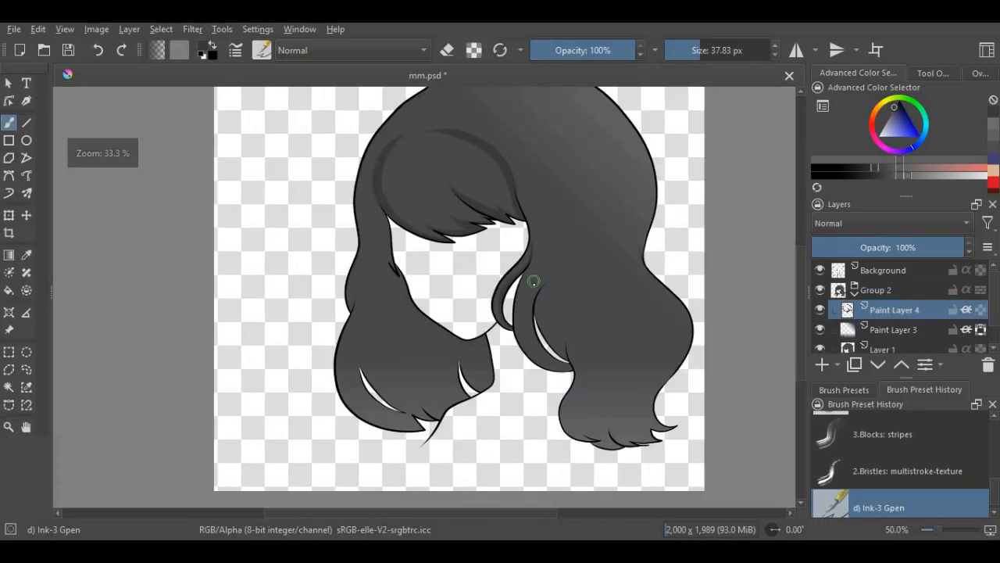
- Paint dark gray shadows beside the curved gap in the right hair section and down the section's inner edge to the tips
scroll(545, 337, up, 1)
scroll(545, 338, up, 2)
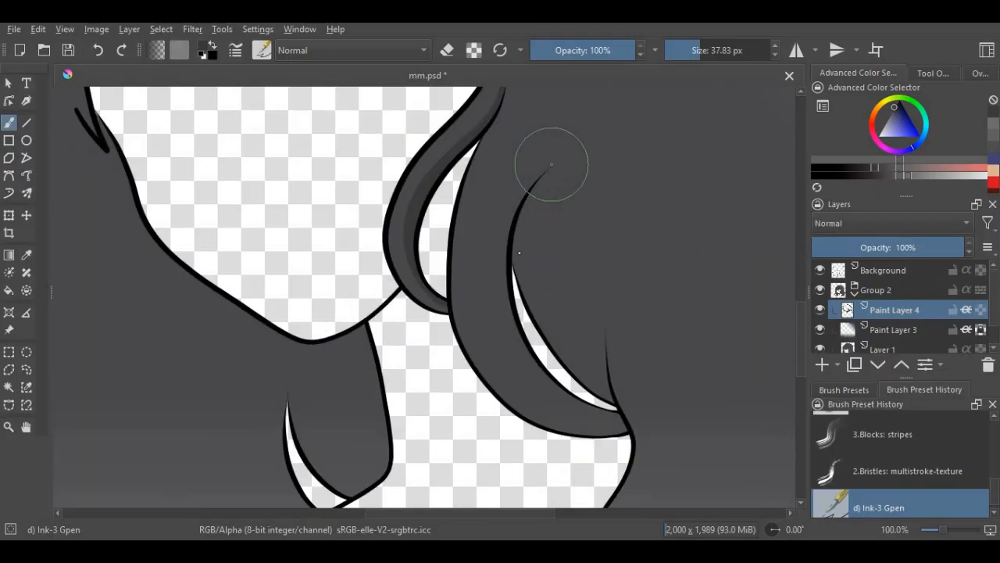
mouse_move(547, 162)
mouse_down()
mouse_move(525, 264)
mouse_move(558, 344)
mouse_move(593, 385)
mouse_up()
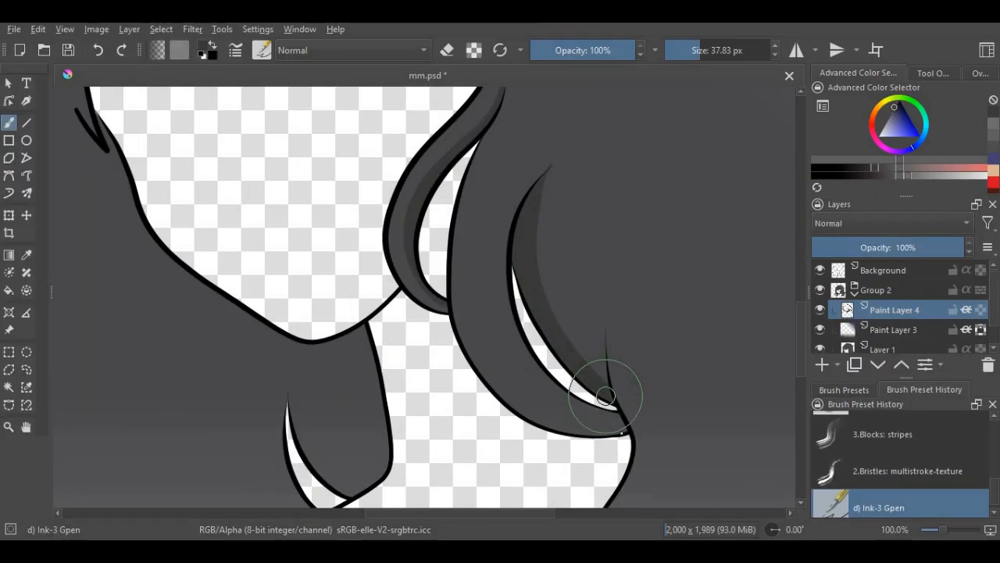
scroll(604, 410, down, 3)
scroll(551, 318, up, 1)
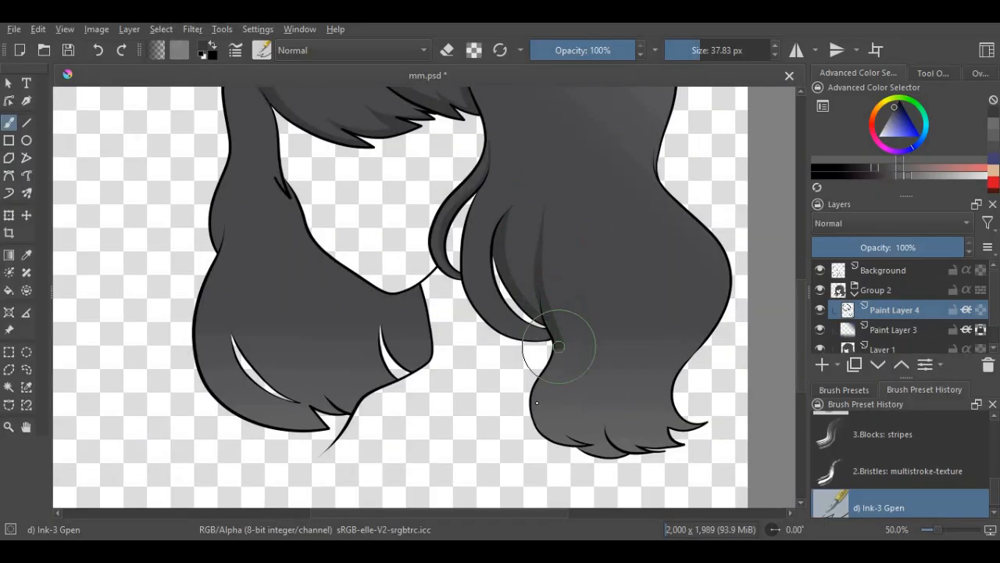
scroll(569, 450, up, 1)
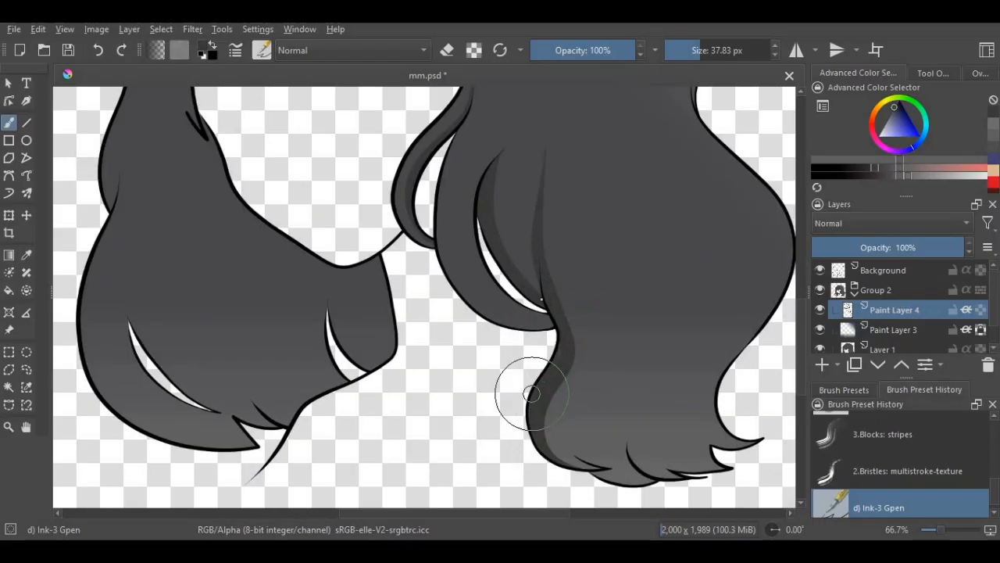
- Paint a wavy, tapered shadow rising from the middle strand line at the lower tips of the right hair section
scroll(530, 393, down, 2)
scroll(509, 337, up, 4)
mouse_move(640, 222)
mouse_down()
mouse_move(591, 346)
mouse_move(632, 407)
mouse_up()
scroll(594, 330, up, 1)
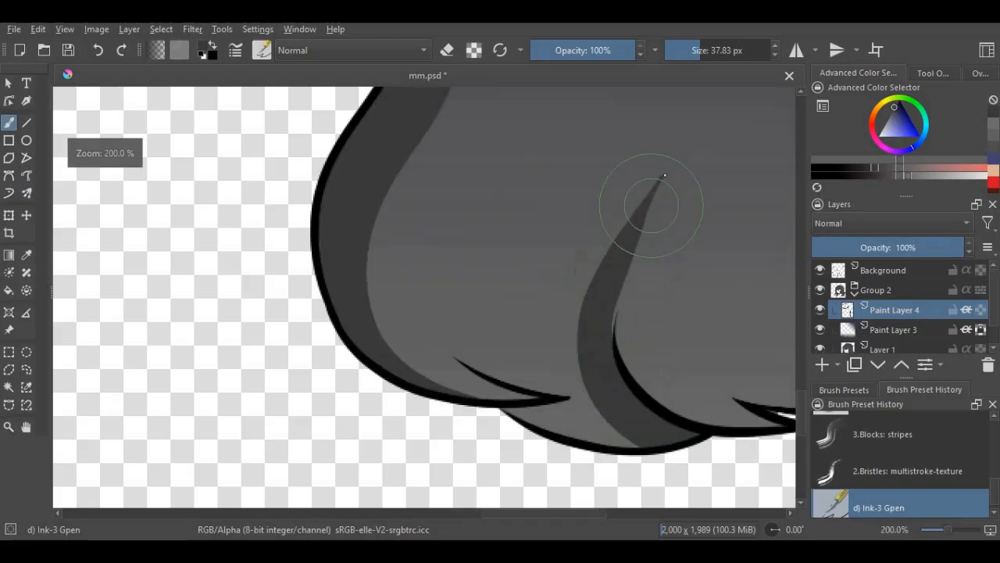
drag(657, 117, 607, 298)
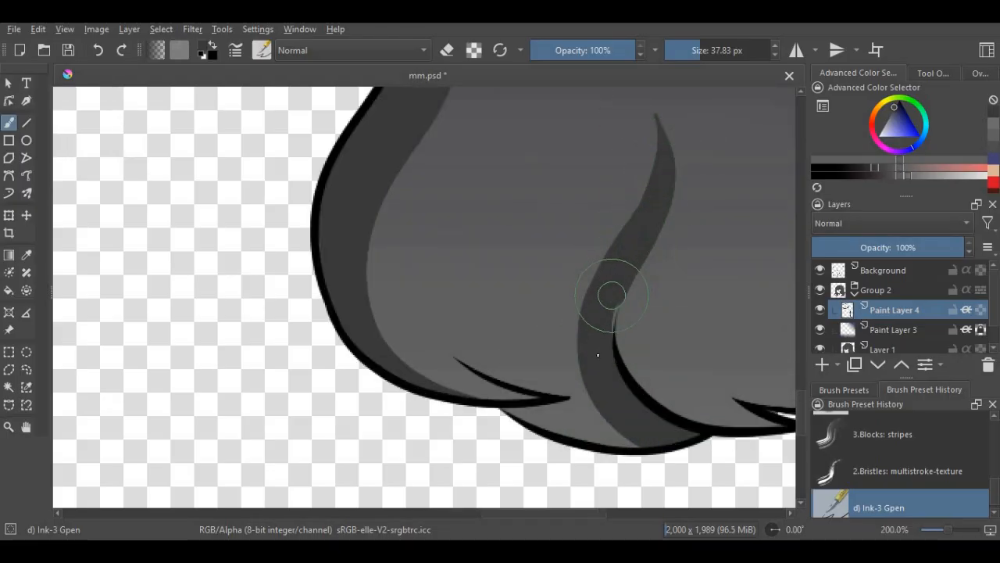
scroll(516, 361, down, 4)
scroll(583, 348, up, 2)
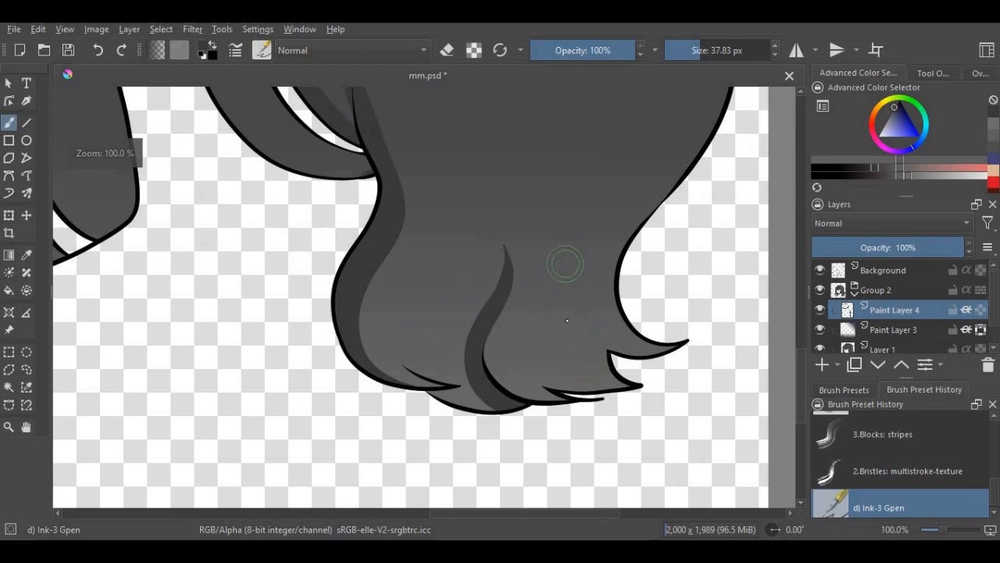
- Paint a second tapered shadow above the pointed outer tips of the right hair section and lengthen its upper end
mouse_move(565, 265)
mouse_down()
mouse_move(574, 341)
mouse_move(608, 386)
mouse_up()
scroll(595, 337, up, 1)
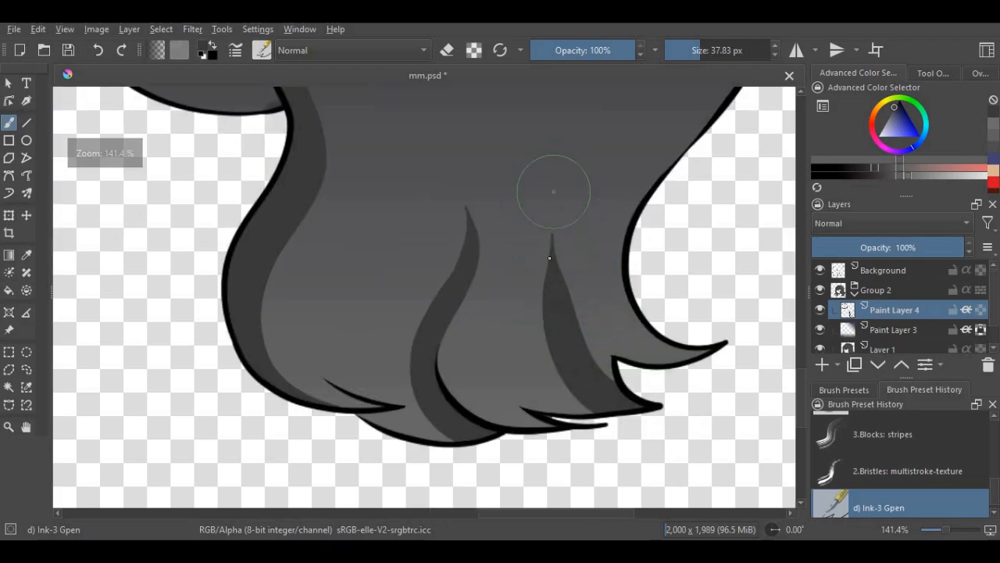
mouse_move(553, 192)
mouse_down()
mouse_move(553, 264)
mouse_move(608, 366)
mouse_up()
scroll(550, 366, down, 4)
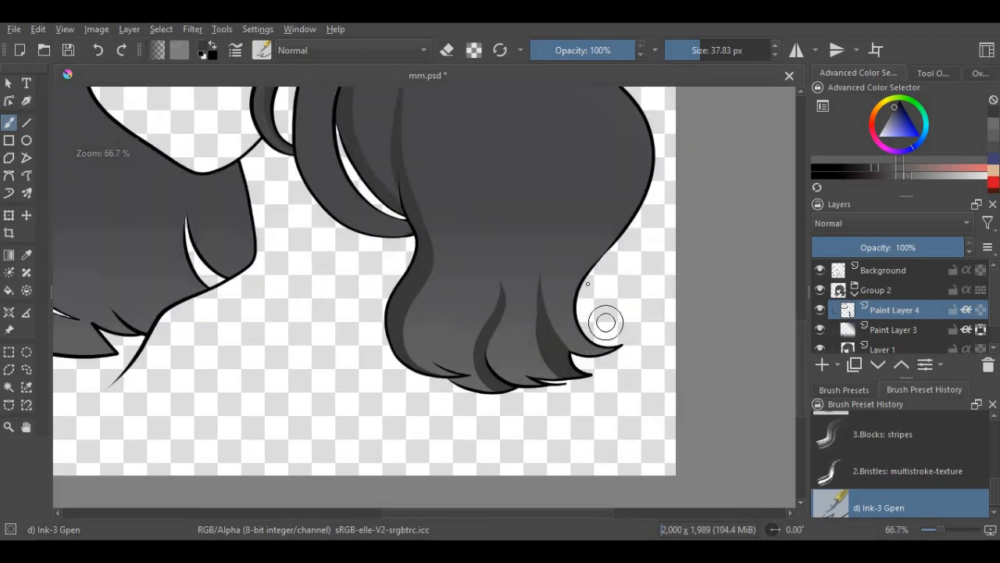
- Shade the outer edge of the right hair's lower wave in dark gray, down to the flicked tip
scroll(551, 379, up, 1)
mouse_move(572, 109)
mouse_down()
mouse_move(552, 170)
mouse_move(610, 229)
mouse_move(615, 251)
mouse_move(555, 363)
mouse_up()
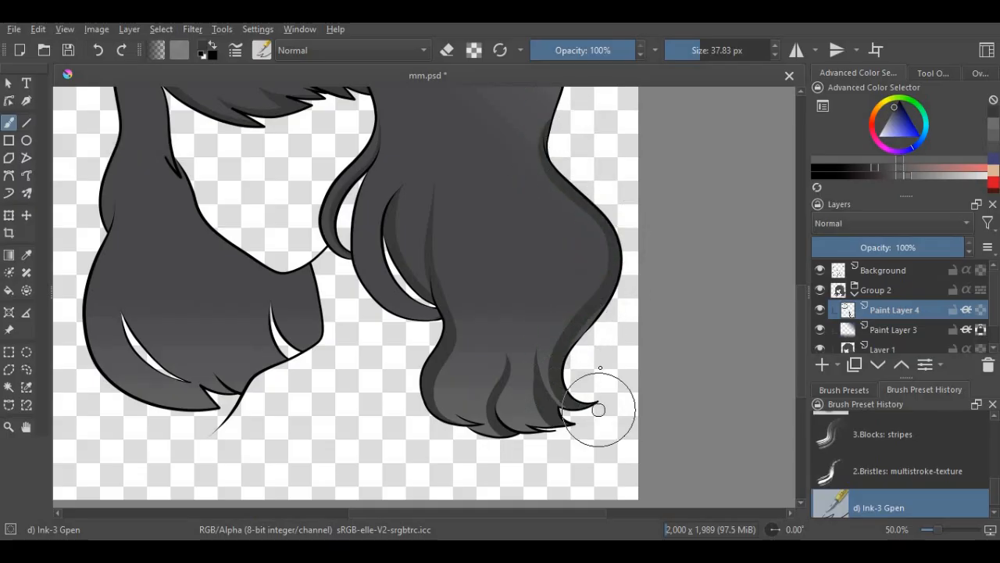
scroll(599, 410, up, 2)
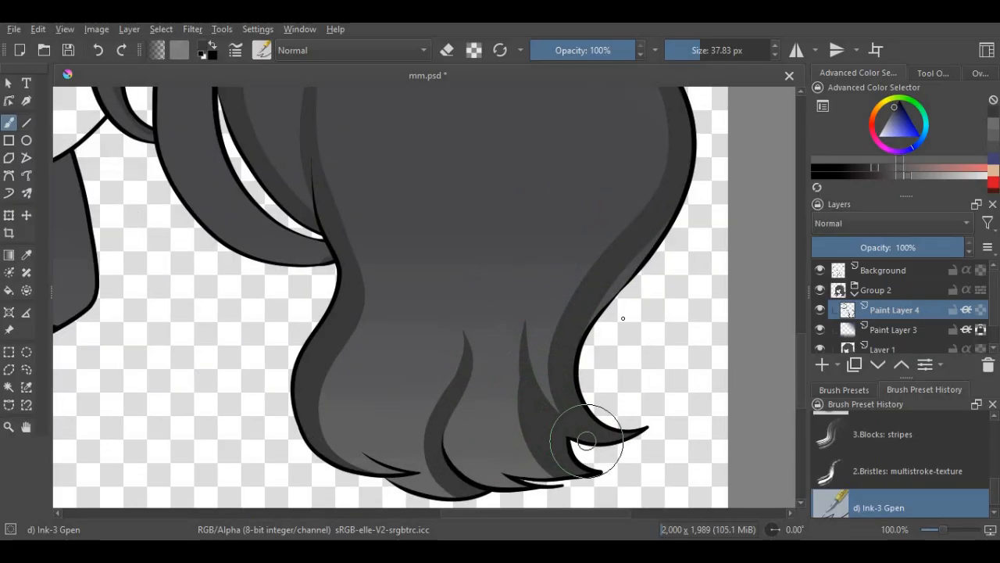
scroll(586, 441, down, 2)
scroll(583, 335, down, 2)
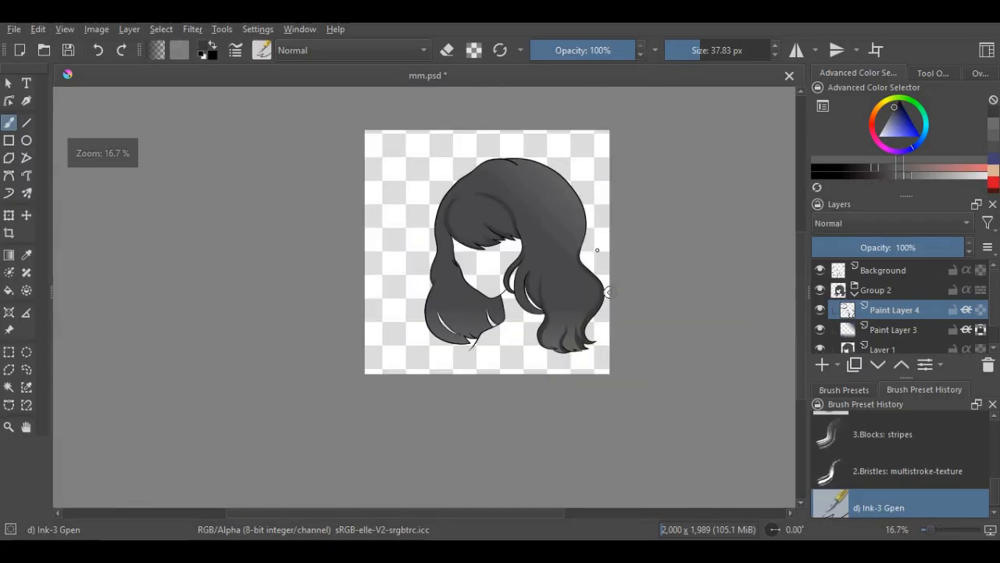
- Shade the outer edge from the crown down the right side and add a long curved strand shadow just inside it
scroll(597, 250, up, 3)
mouse_move(459, 108)
mouse_down()
mouse_move(558, 130)
mouse_move(642, 201)
mouse_move(666, 317)
mouse_move(656, 402)
mouse_move(666, 430)
mouse_move(667, 274)
mouse_move(670, 380)
mouse_move(657, 374)
mouse_move(672, 279)
mouse_move(648, 199)
mouse_up()
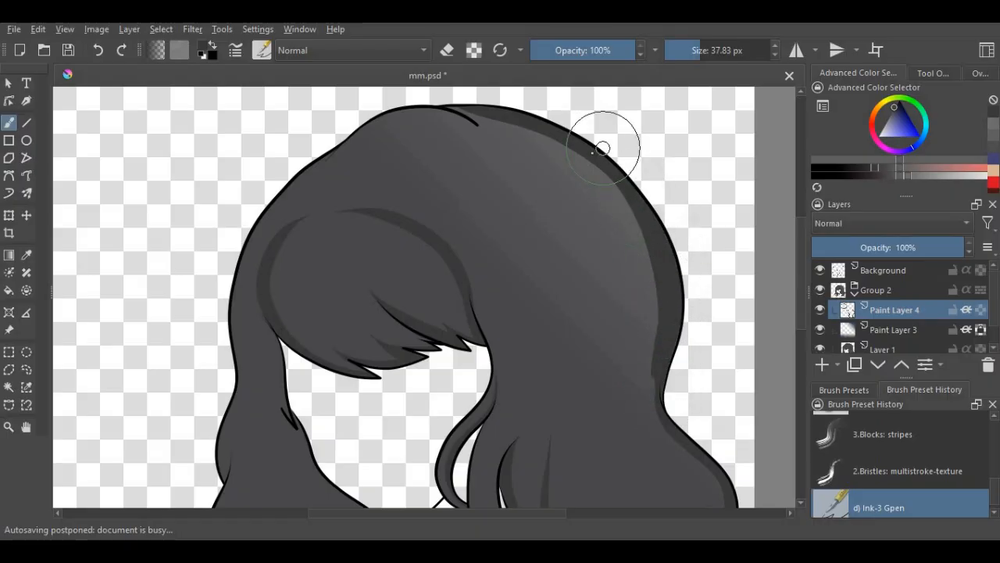
mouse_move(552, 170)
mouse_down()
mouse_move(589, 202)
mouse_move(621, 286)
mouse_move(632, 357)
mouse_up()
scroll(664, 357, up, 2)
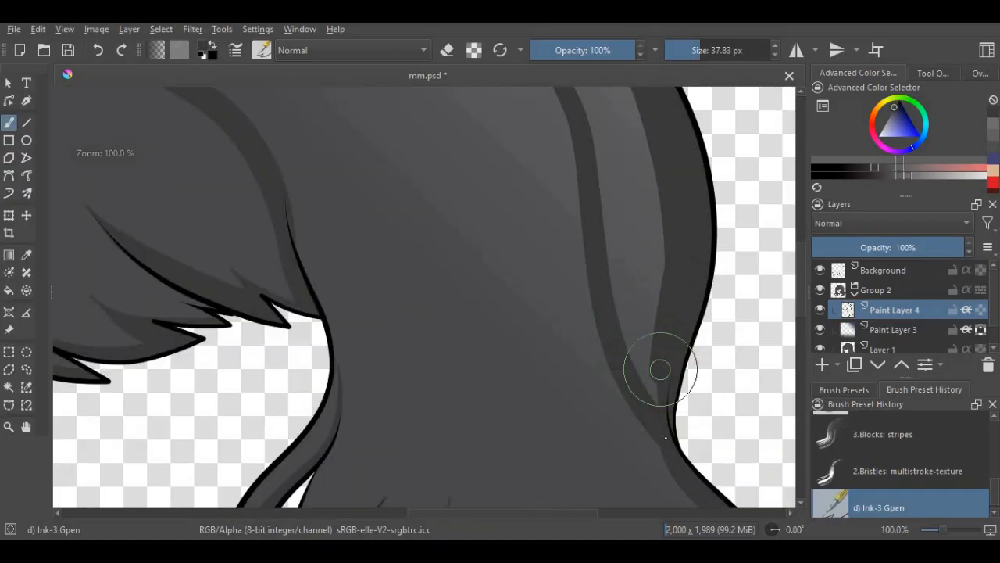
scroll(523, 221, down, 6)
scroll(585, 347, up, 3)
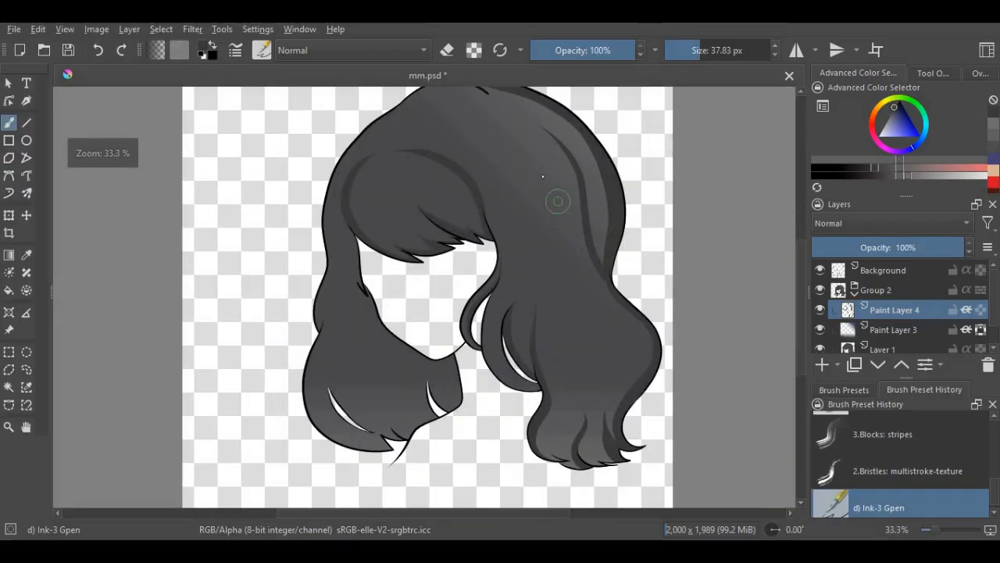
- Paint thin, wavy strand shadows running down the middle of the right hair section
scroll(617, 399, up, 1)
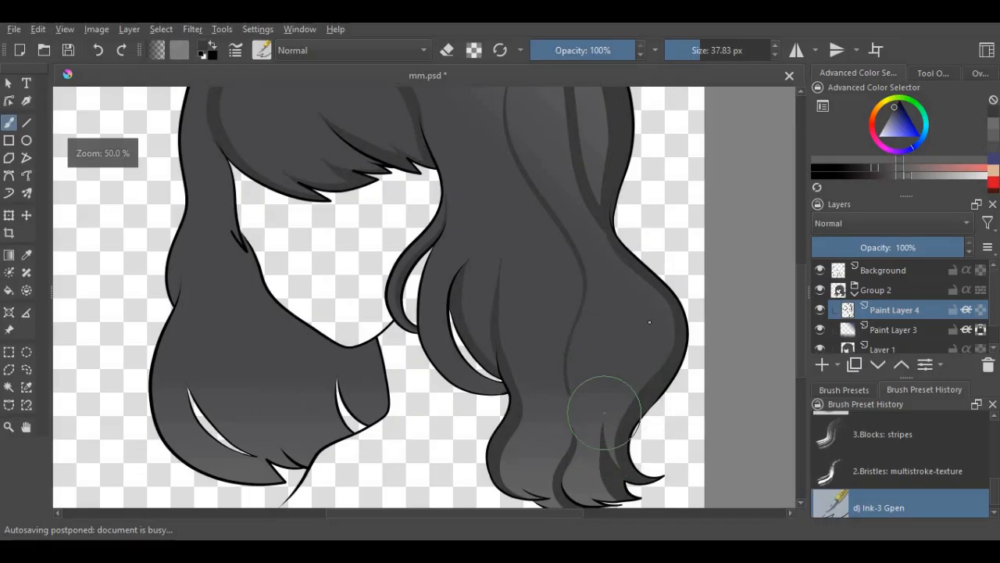
scroll(508, 272, down, 2)
scroll(471, 146, up, 2)
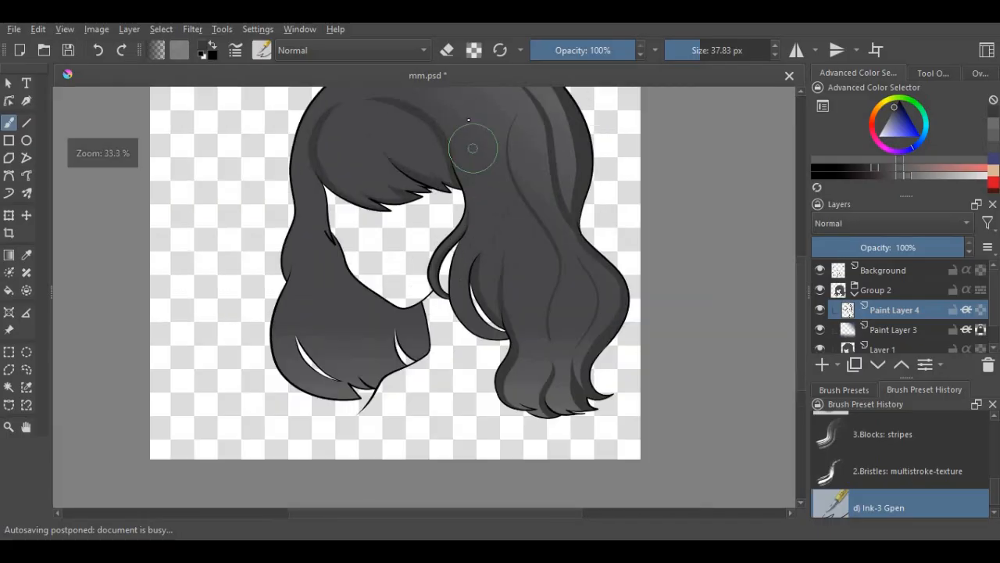
scroll(559, 315, down, 3)
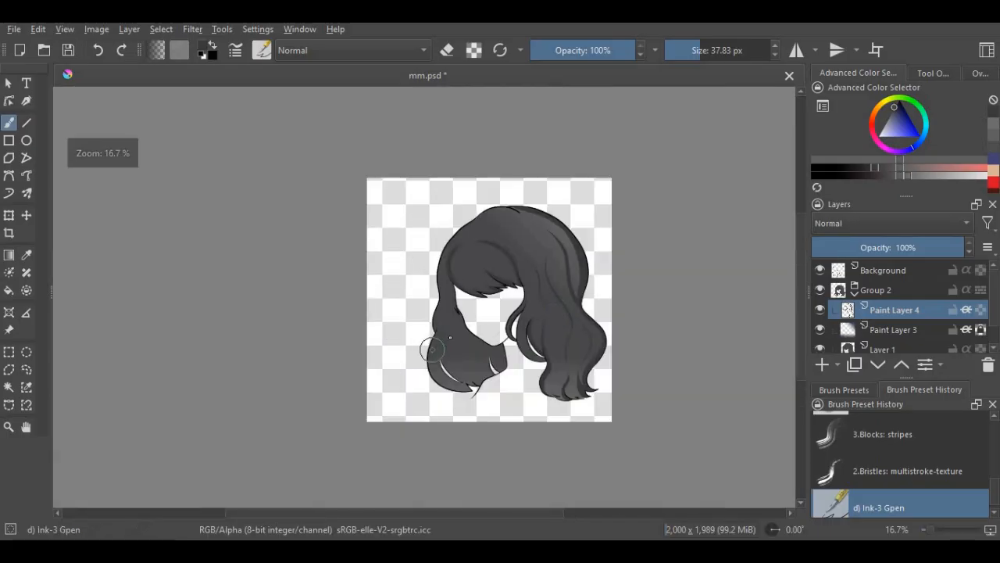
- Paint a tapered, curved shadow along the outer side of the long gap in the left hair section
scroll(443, 336, up, 3)
drag(431, 410, 471, 460)
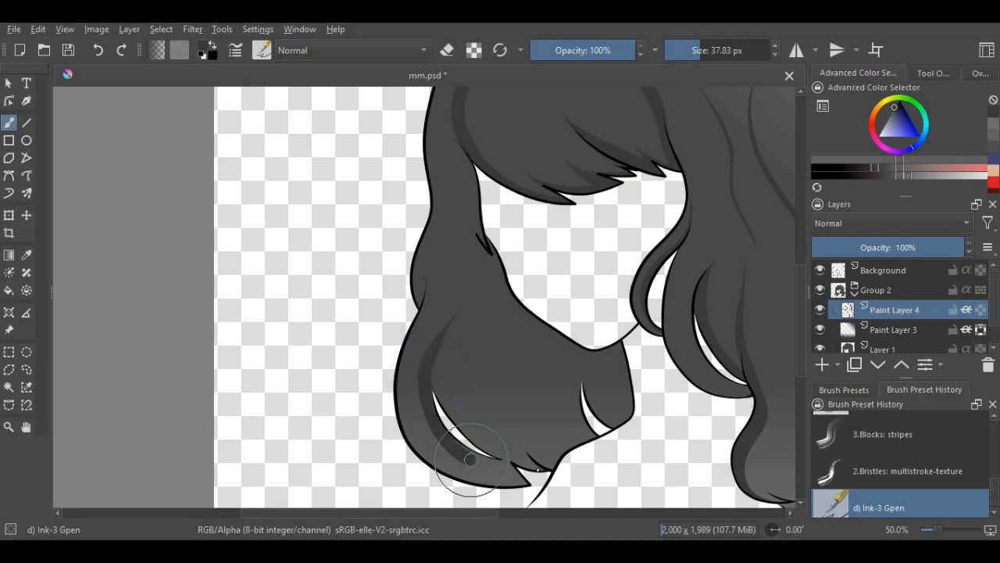
scroll(487, 461, up, 1)
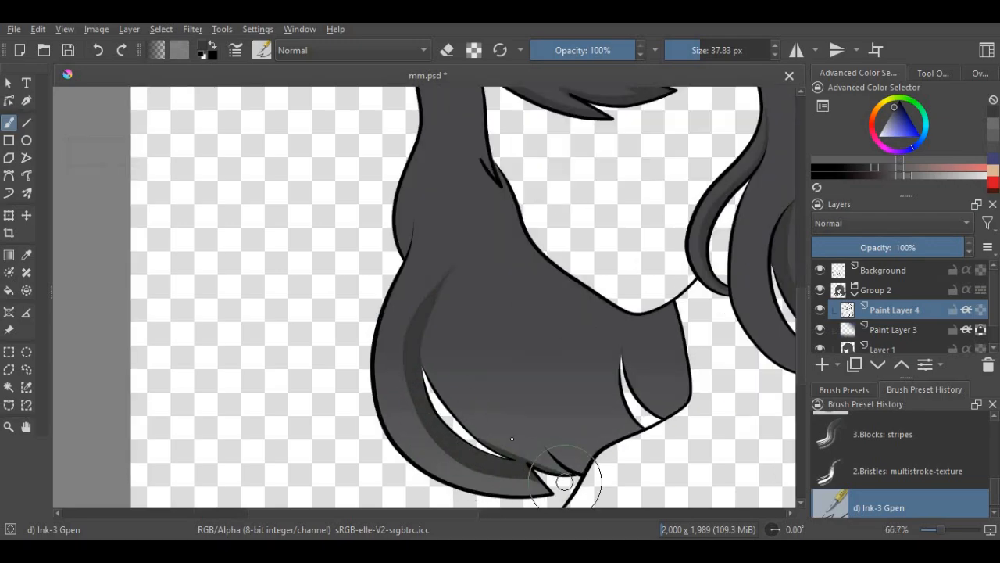
- Shade the inner side of the long gap in the left hair section and add a pointed shadow at its lower tips
mouse_move(446, 290)
mouse_down()
mouse_move(441, 327)
mouse_move(443, 390)
mouse_up()
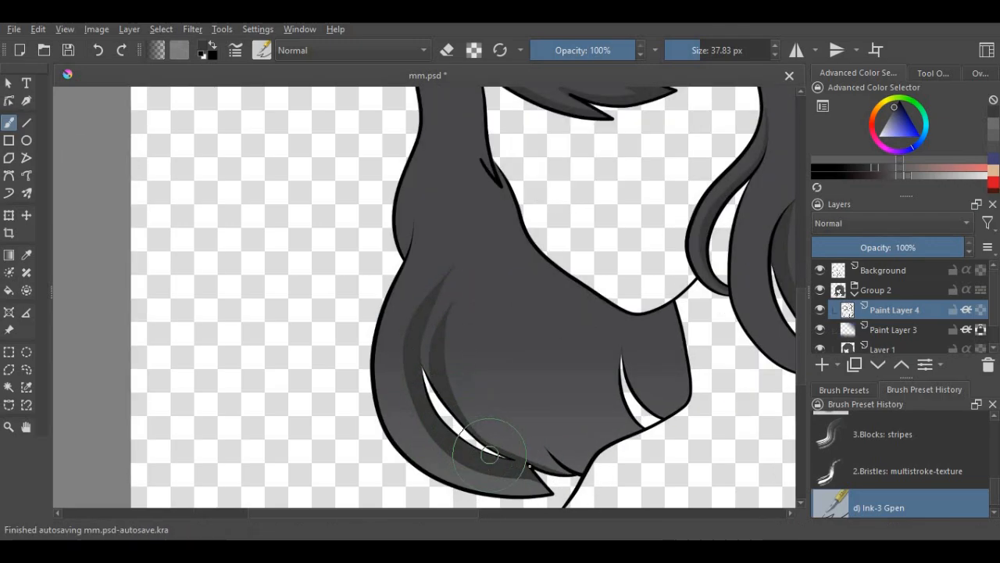
scroll(490, 454, down, 3)
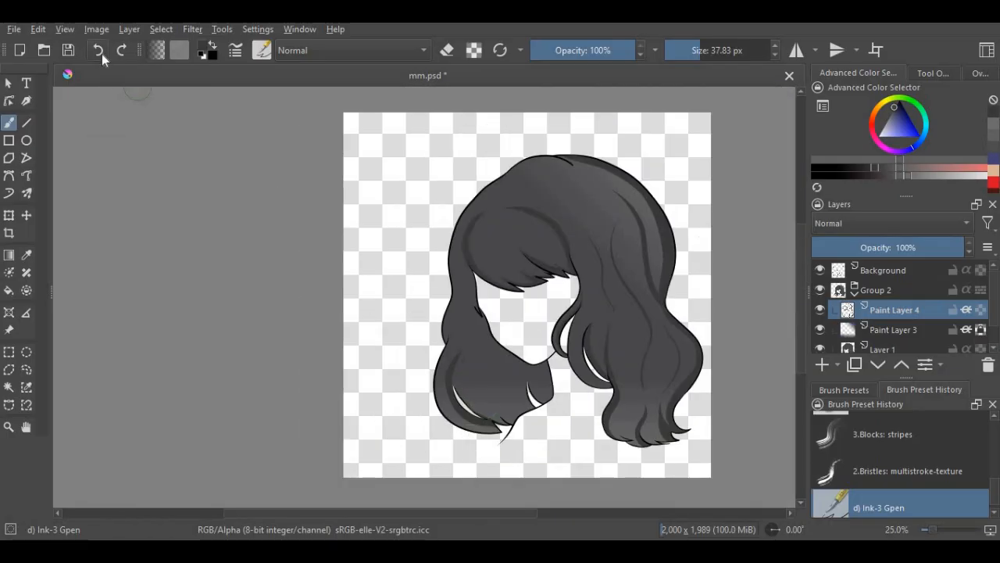
scroll(488, 442, up, 3)
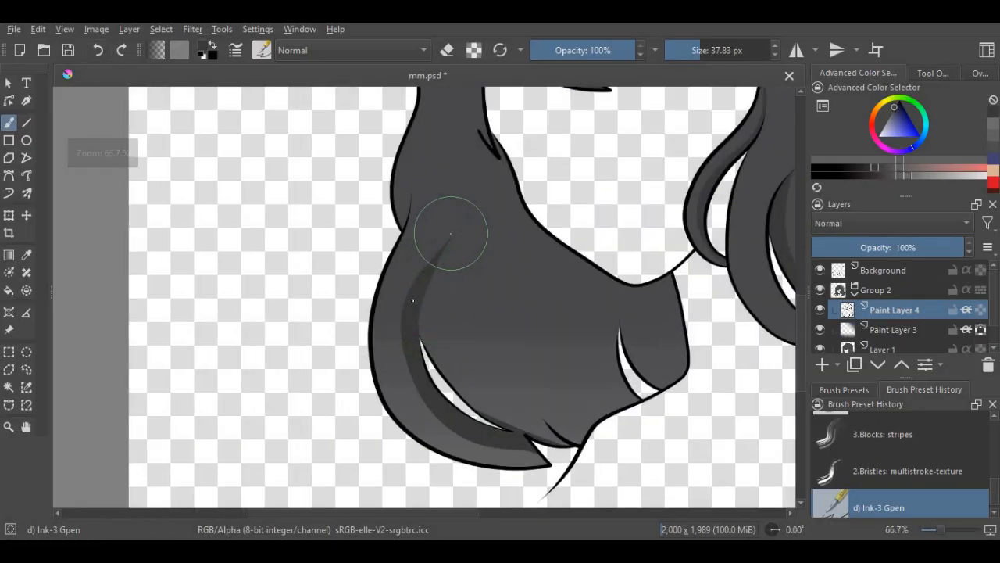
mouse_move(418, 306)
mouse_down()
mouse_move(446, 382)
mouse_move(504, 423)
mouse_up()
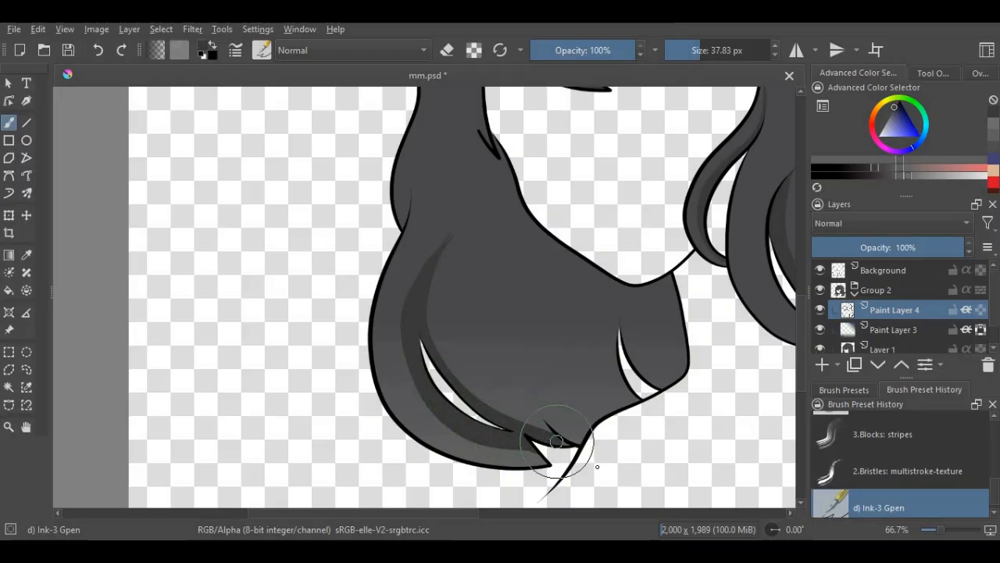
mouse_move(524, 367)
mouse_down()
mouse_move(545, 407)
mouse_move(588, 448)
mouse_up()
scroll(586, 446, down, 2)
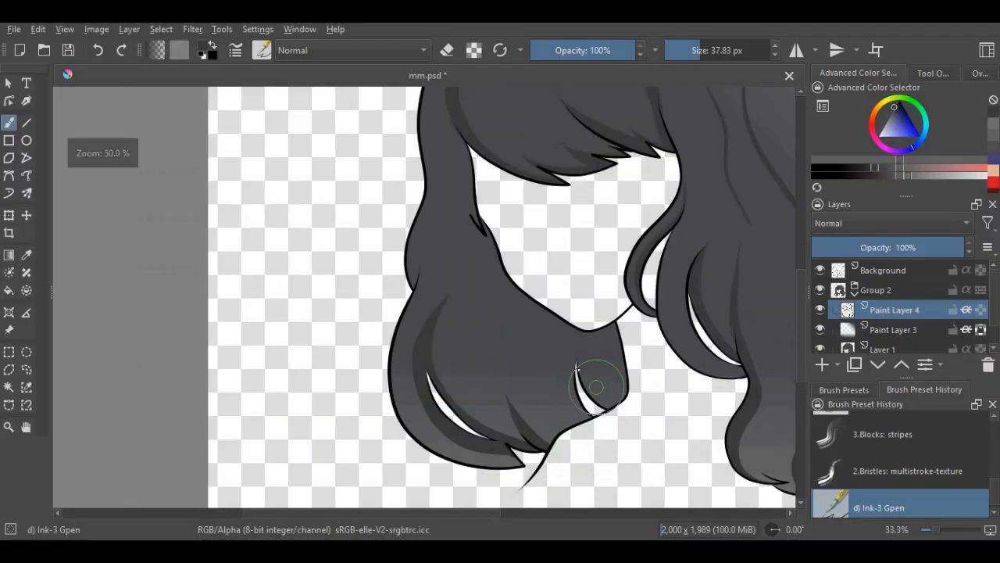
- Paint a curved shadow beside the small gap below the chin and darken most of the hair piece behind it
scroll(594, 429, up, 2)
mouse_move(568, 315)
mouse_down()
mouse_move(567, 394)
mouse_move(592, 443)
mouse_up()
scroll(600, 363, up, 1)
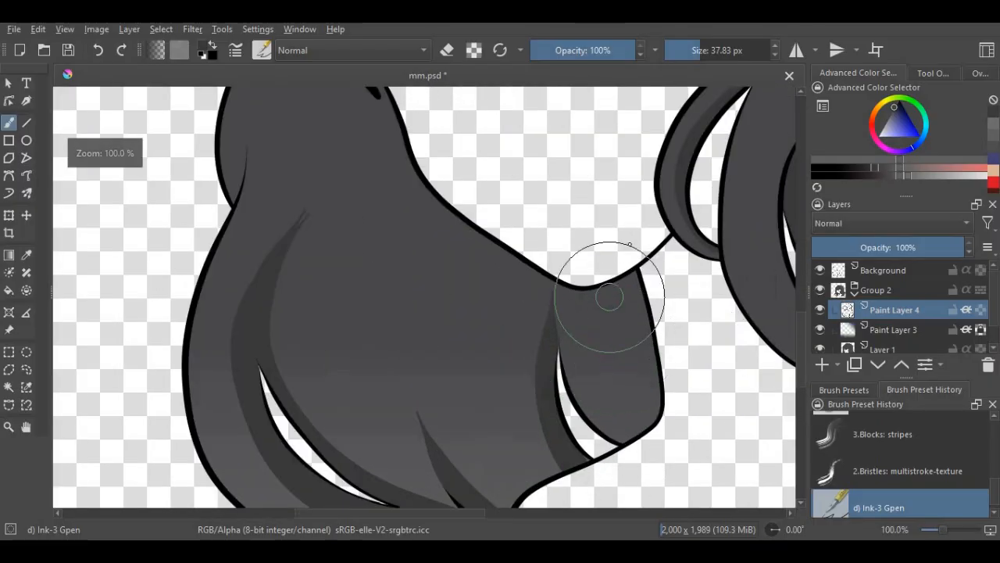
drag(625, 276, 638, 437)
drag(595, 271, 653, 442)
drag(653, 328, 661, 389)
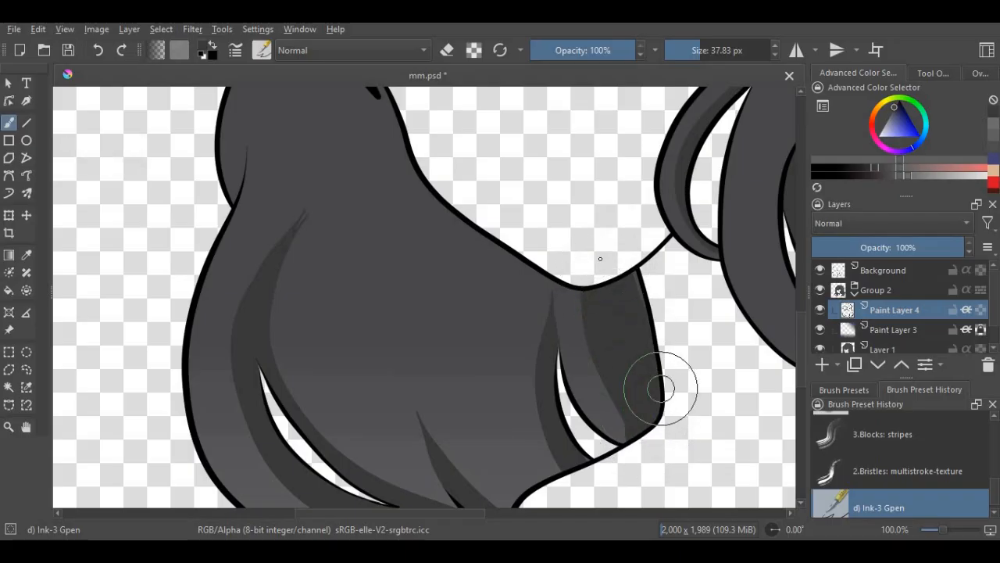
drag(598, 254, 643, 437)
- Paint thin strand shadows through the left hair section below the cheek and along its upper outer side
scroll(475, 250, down, 1)
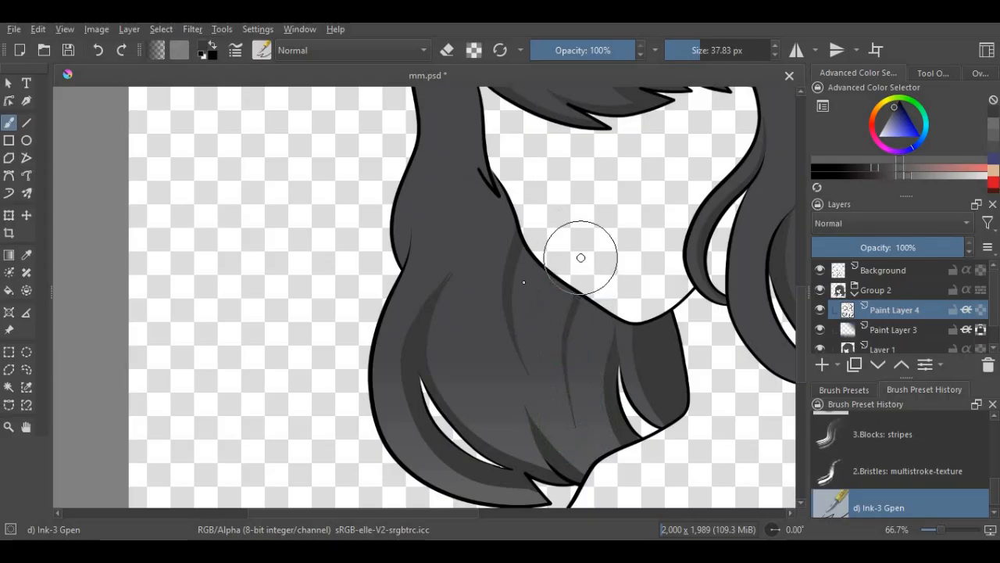
scroll(580, 257, down, 1)
scroll(477, 199, up, 2)
mouse_move(461, 175)
mouse_down()
mouse_move(463, 319)
mouse_move(432, 400)
mouse_up()
scroll(424, 391, down, 3)
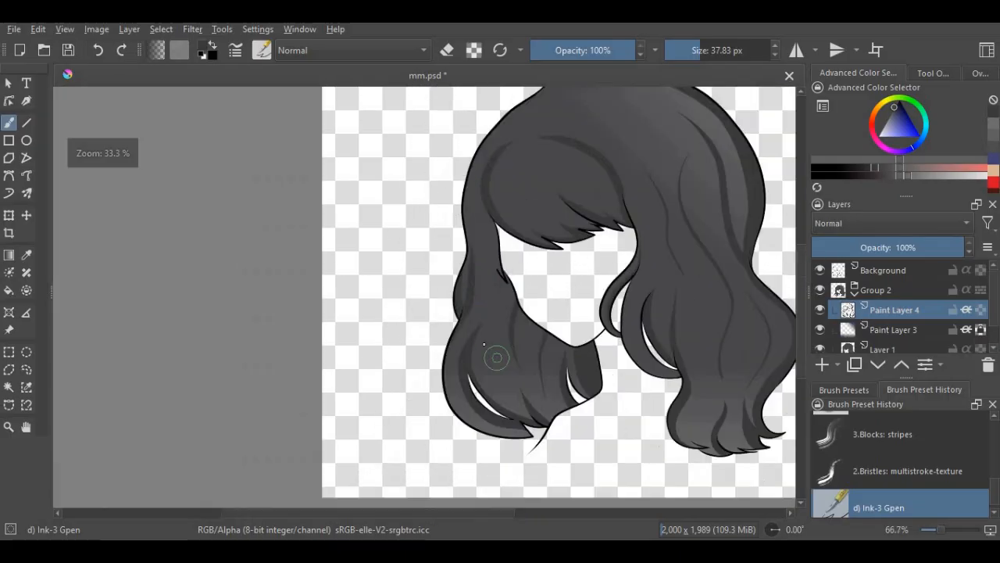
scroll(491, 412, up, 4)
scroll(485, 281, down, 1)
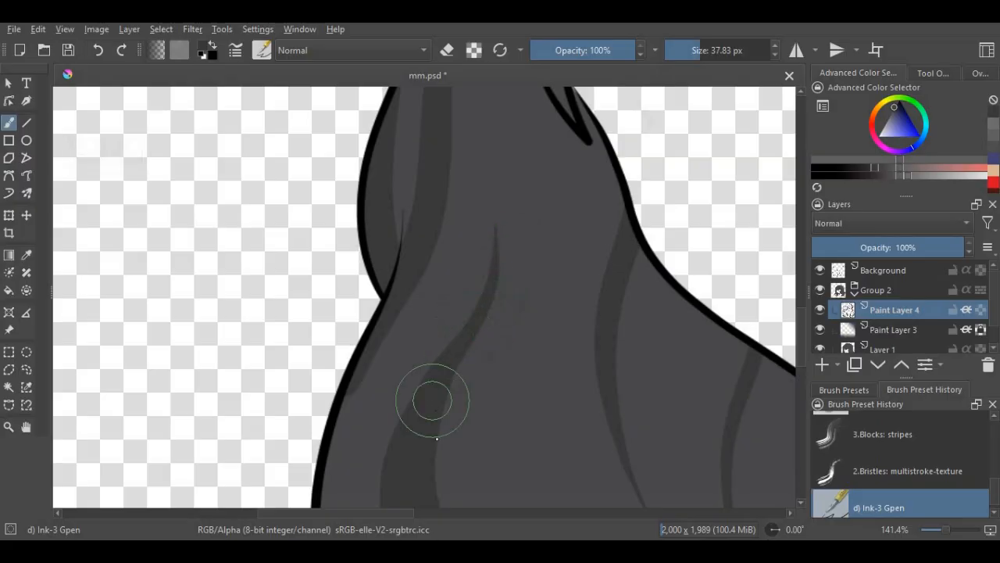
- Shade the left hair section along the face edge and above the small pointed strand beside the cheek
scroll(469, 368, down, 3)
scroll(465, 353, up, 2)
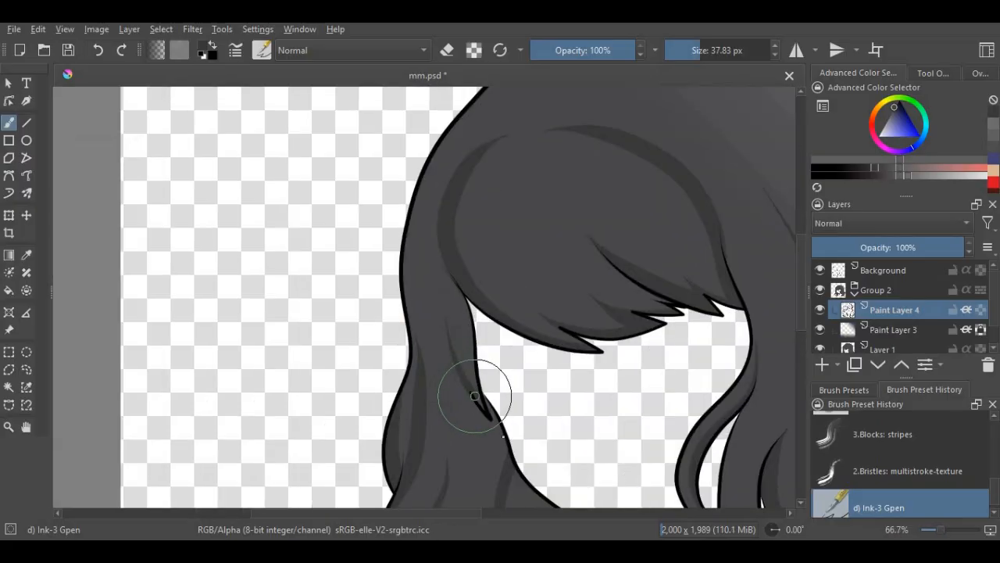
scroll(495, 412, up, 1)
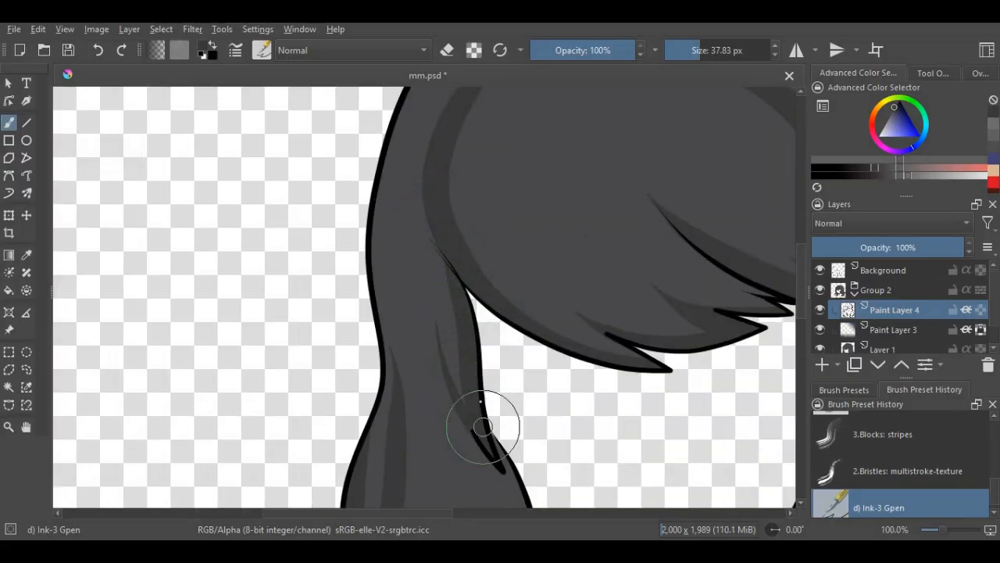
scroll(437, 278, down, 3)
- Paint thin, curved strand shadows down the middle of the bangs
scroll(437, 278, up, 1)
scroll(574, 276, down, 1)
scroll(474, 195, up, 1)
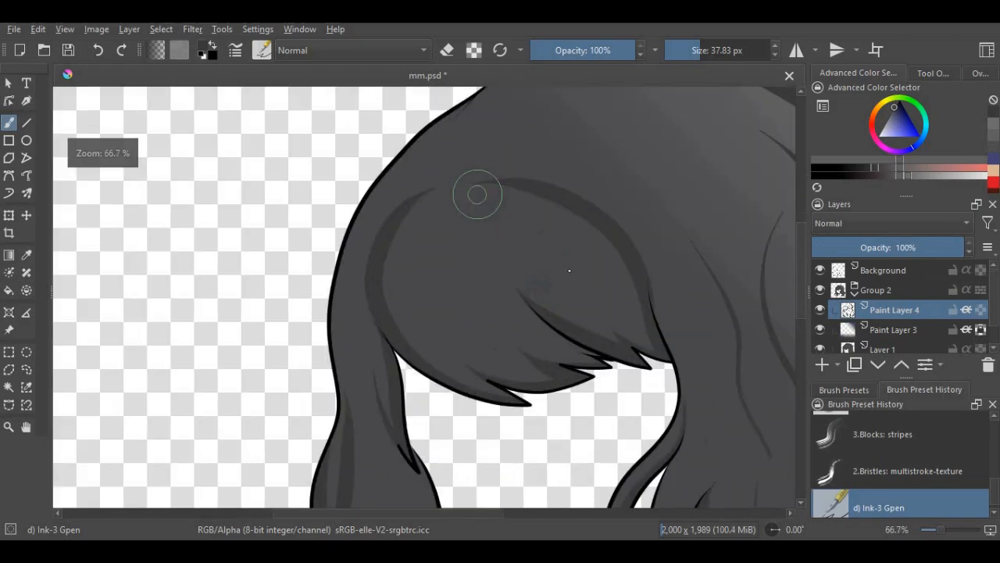
scroll(446, 230, up, 1)
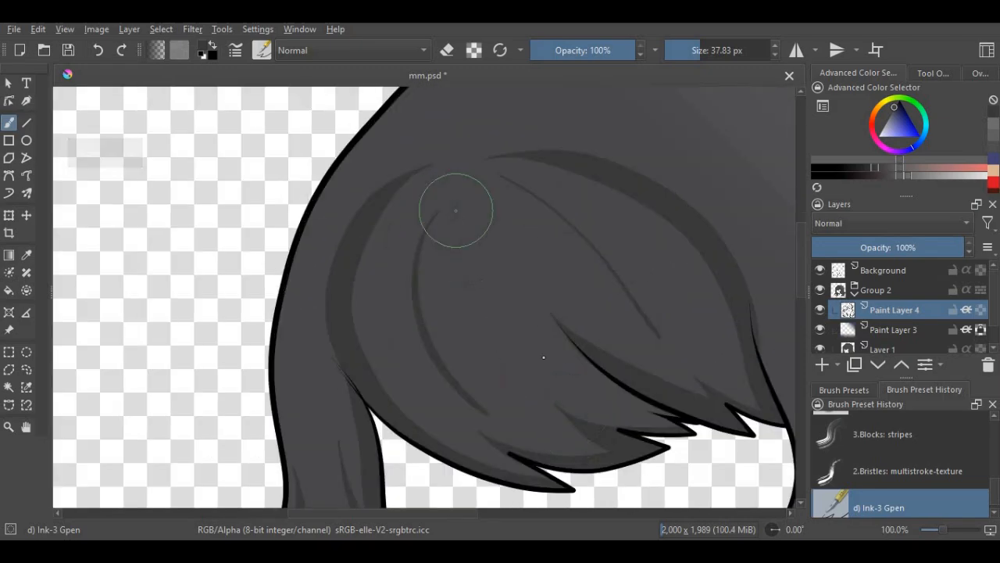
scroll(447, 282, down, 5)
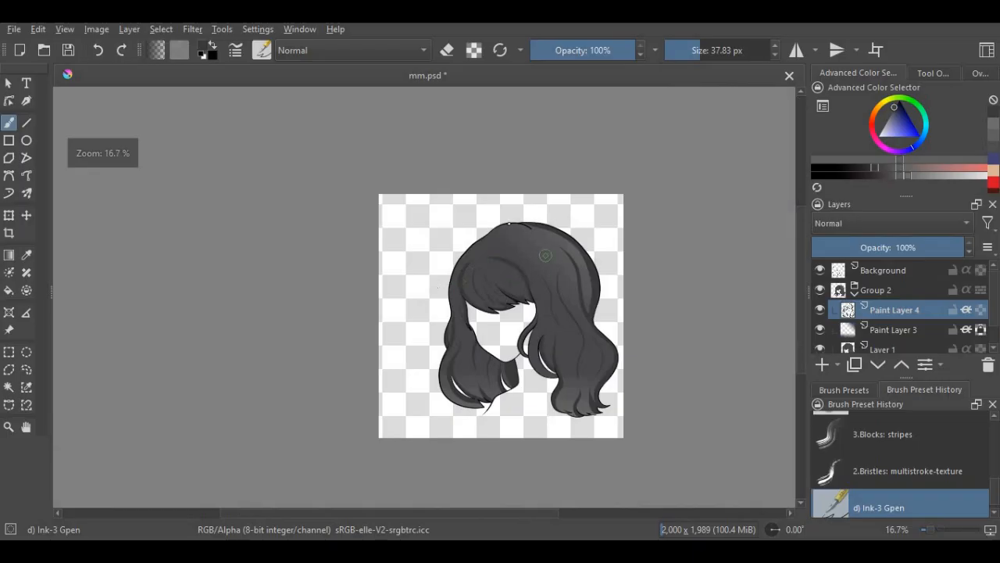
- Paint a shadow along the upper outline of the hair and a thin curved strand below the crown
scroll(509, 223, up, 3)
scroll(437, 261, up, 1)
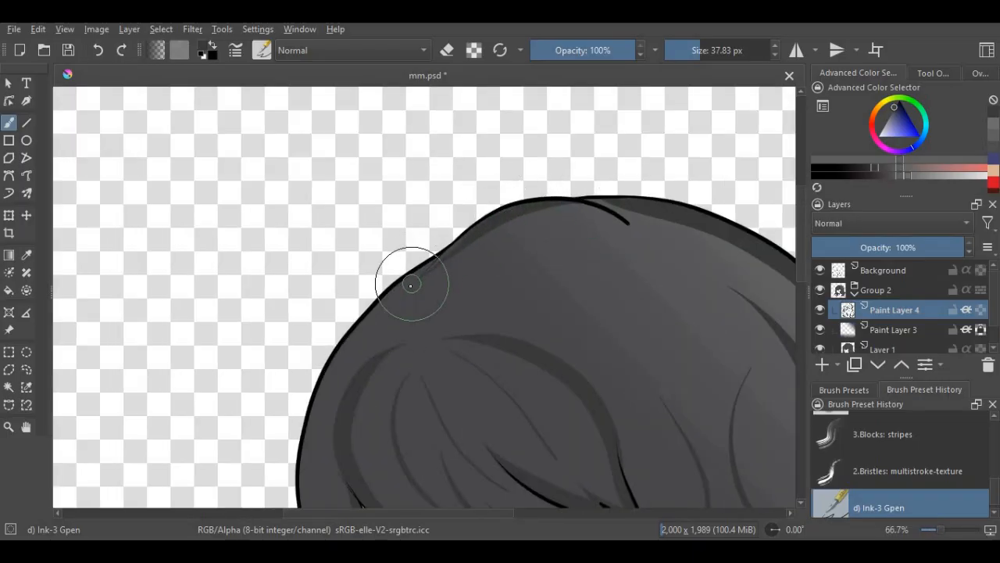
scroll(411, 283, up, 1)
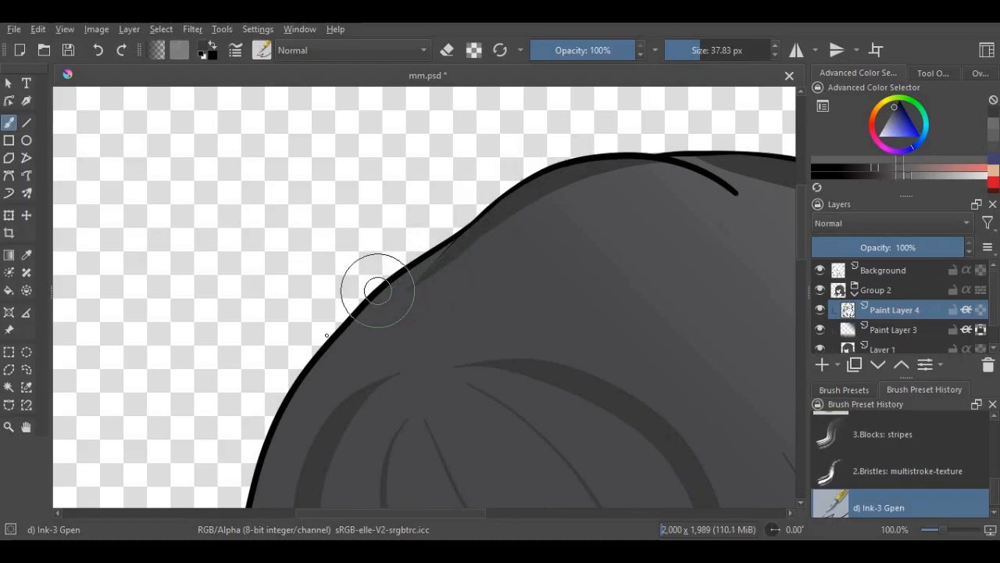
scroll(461, 230, down, 3)
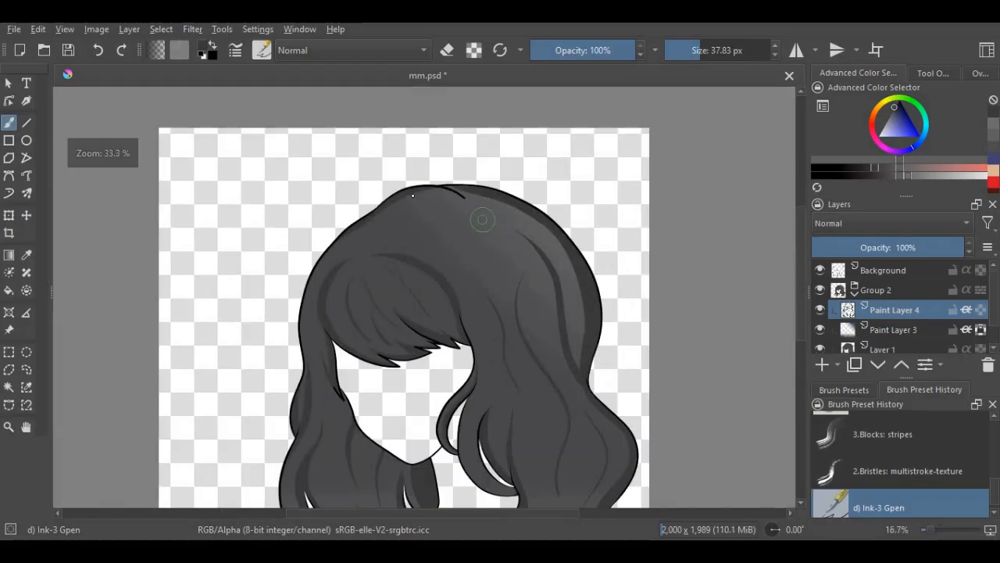
scroll(482, 220, up, 2)
scroll(509, 353, down, 5)
scroll(468, 273, up, 2)
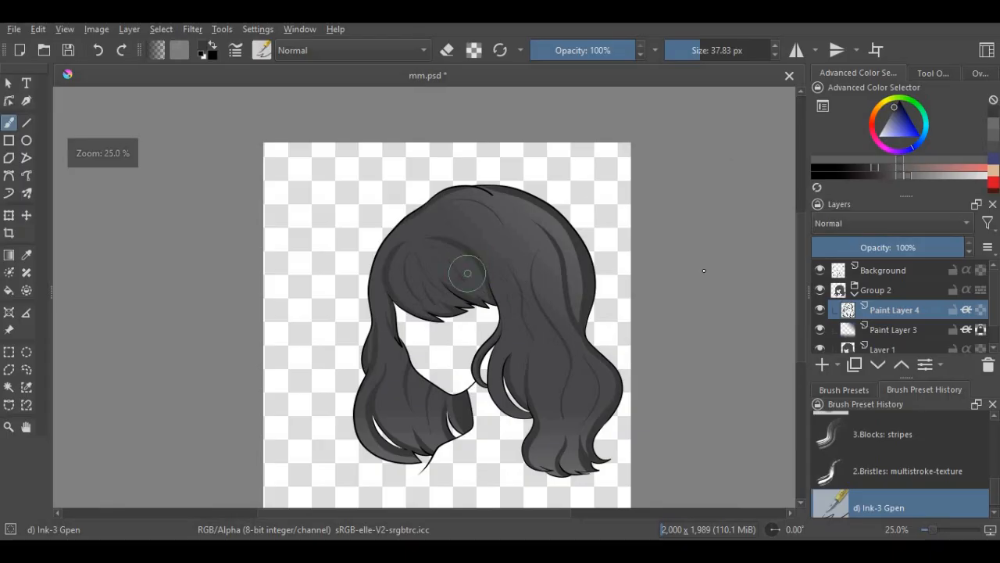
- Add a paint layer directly below Paint Layer 4 and choose a slightly lighter gray
click(822, 365)
click(878, 367)
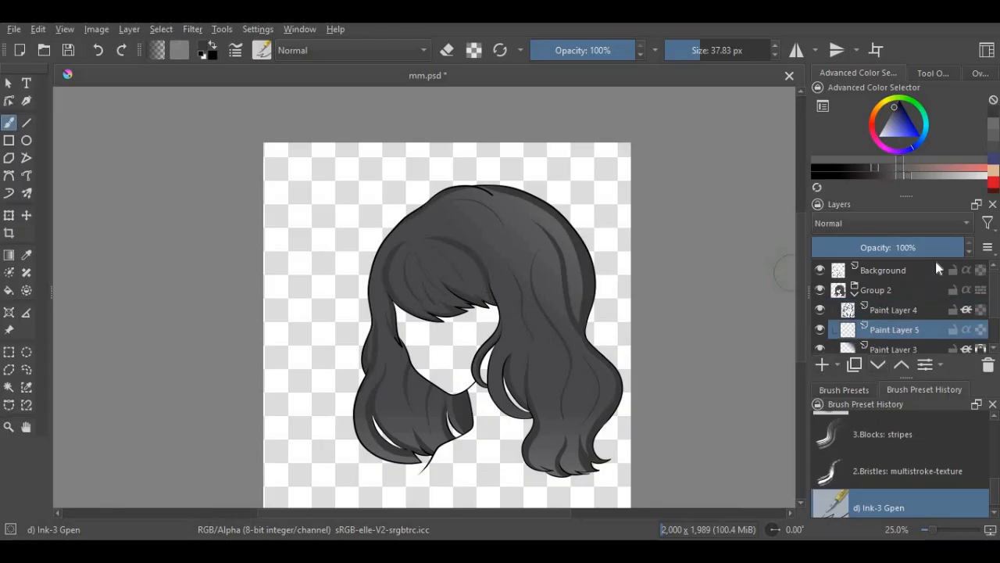
click(993, 143)
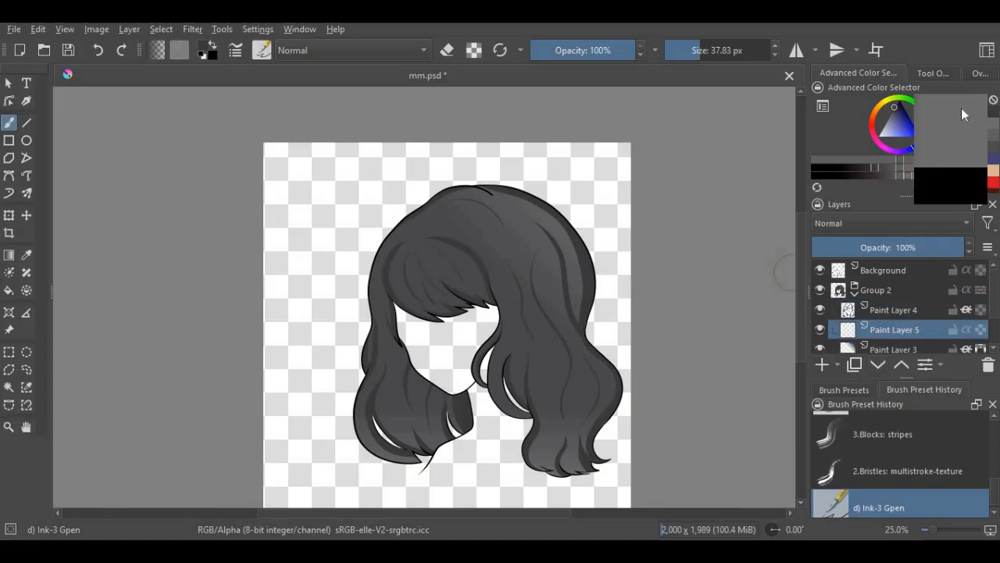
- Save the document and switch to the Basic-3 Flow brush
click(67, 51)
scroll(864, 453, down, 3)
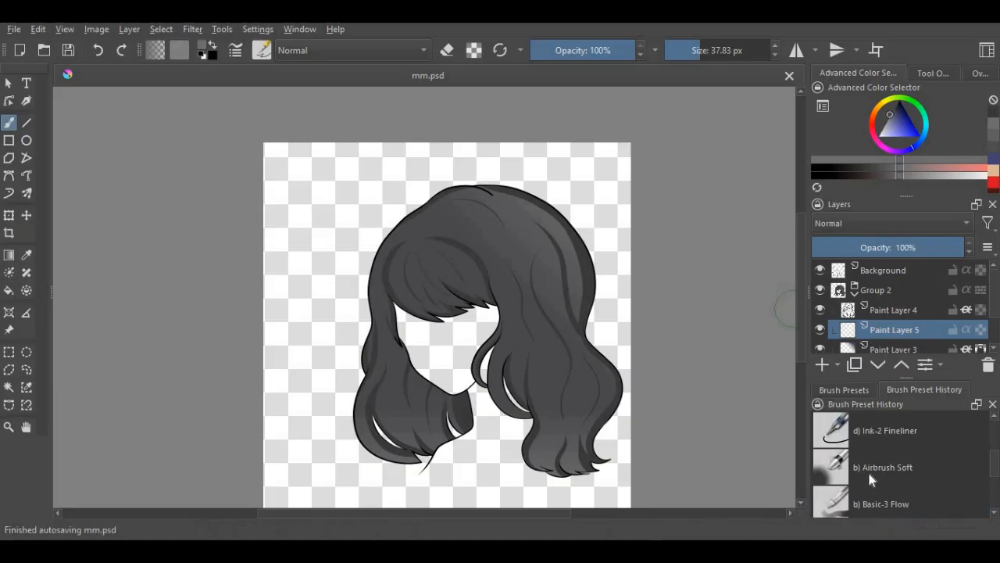
click(876, 501)
scroll(524, 287, up, 2)
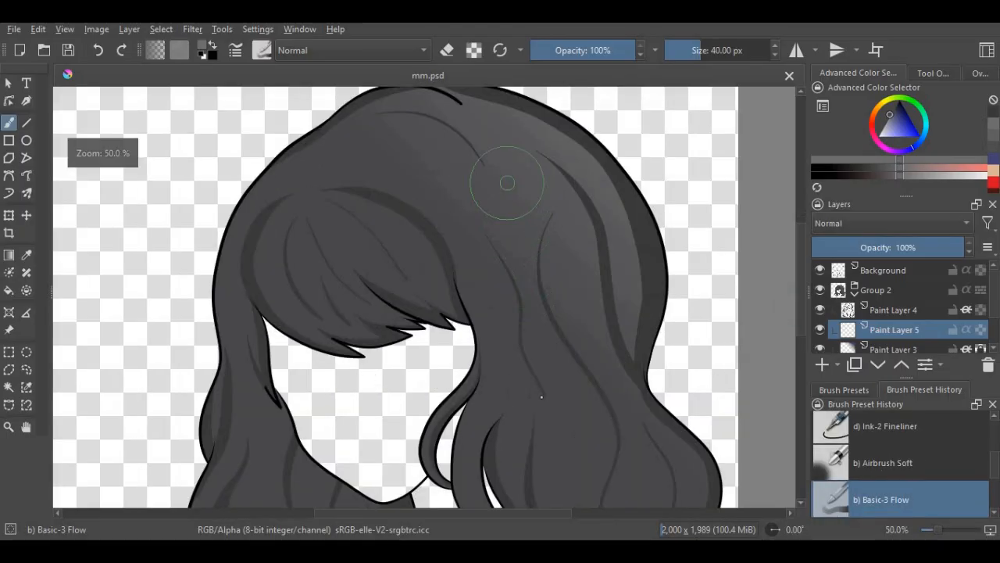
drag(510, 189, 537, 348)
click(94, 51)
scroll(246, 102, down, 3)
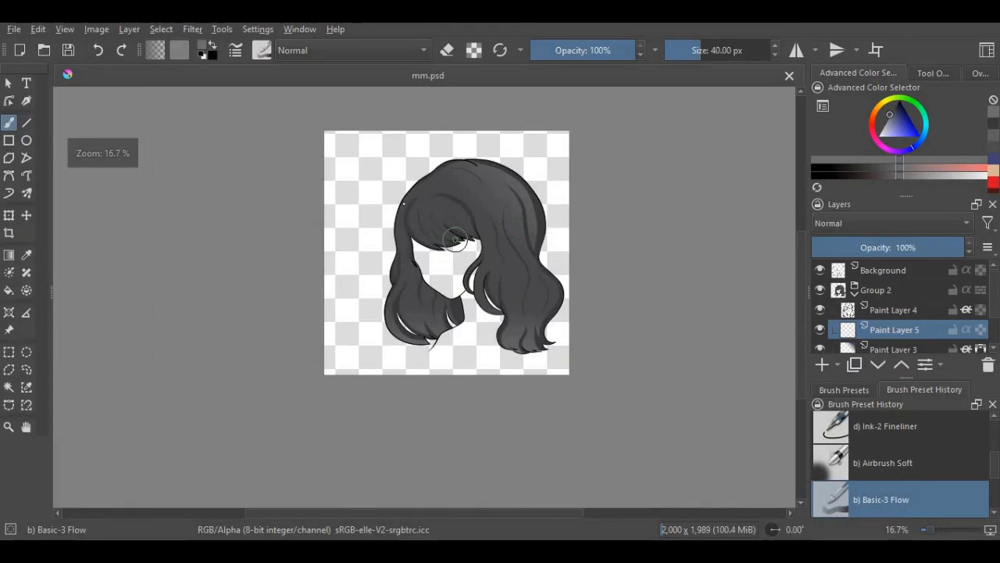
- Paint a soft light gray highlight patch across the crown between the thin strands right of the bangs
scroll(365, 230, up, 2)
scroll(558, 223, up, 2)
scroll(609, 293, down, 2)
scroll(609, 293, up, 2)
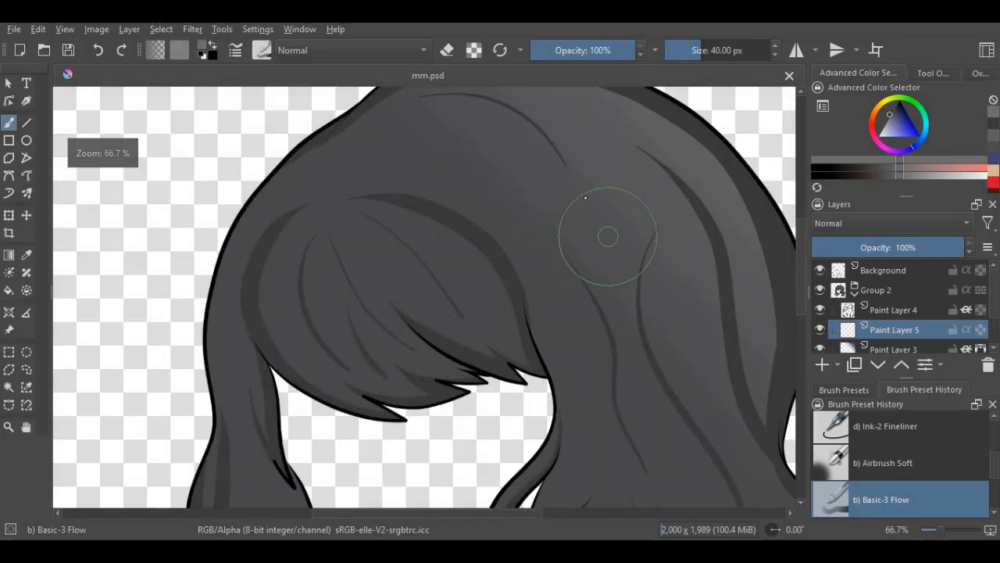
drag(613, 248, 602, 196)
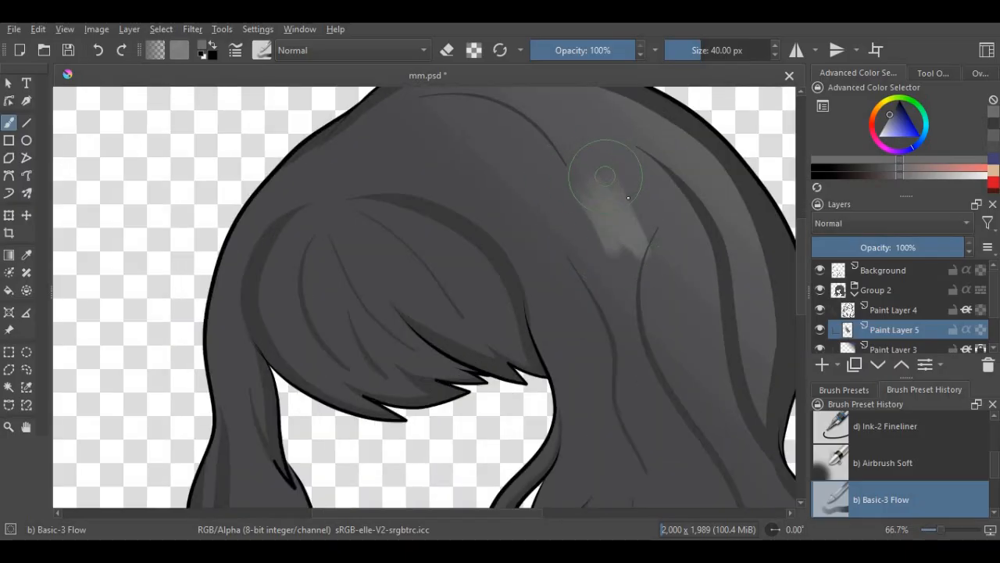
drag(645, 142, 685, 202)
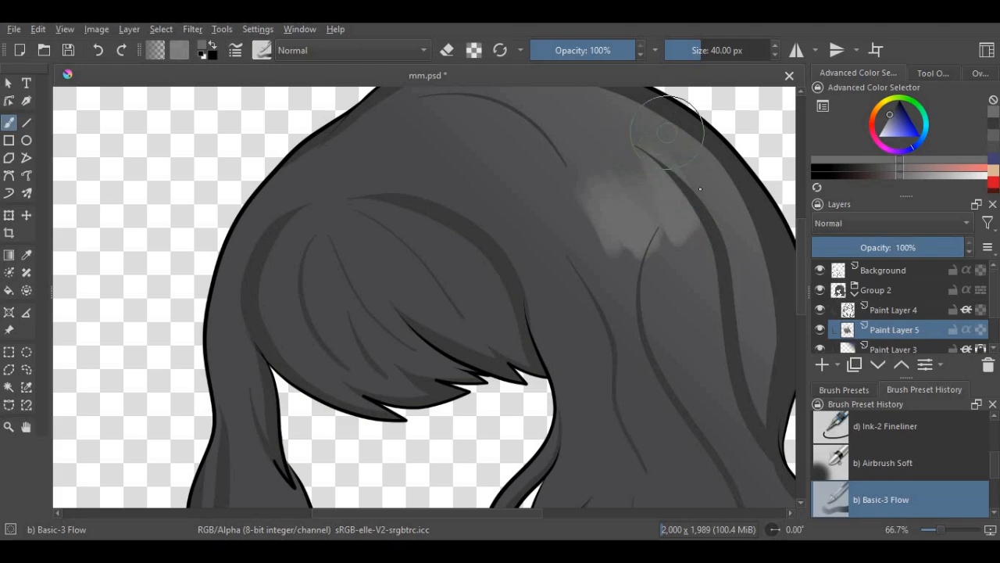
drag(667, 132, 706, 204)
- Extend the crown highlight across the dark strands to the outer right edge of the hair
scroll(688, 204, down, 1)
drag(644, 229, 720, 240)
drag(684, 150, 734, 209)
scroll(647, 200, up, 2)
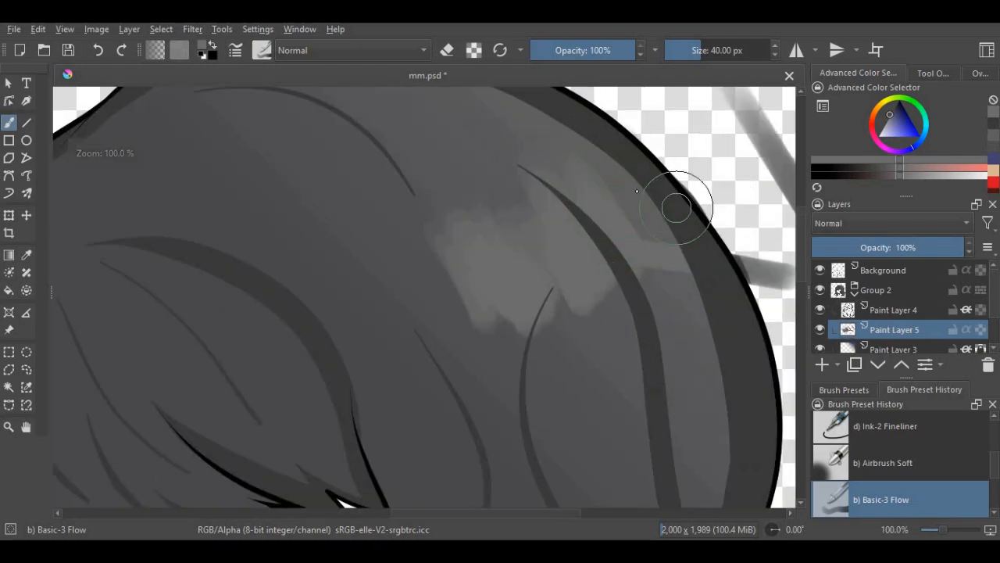
drag(605, 141, 663, 228)
- Move the highlight layer above Paint Layer 4 and extend the highlight down to the edge of the bangs
click(903, 366)
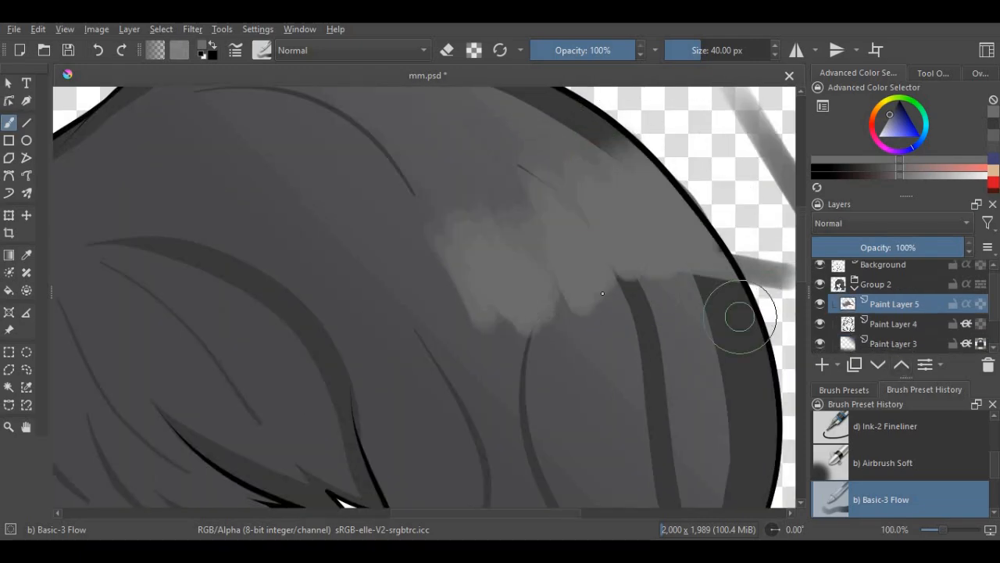
scroll(516, 289, down, 2)
scroll(453, 279, up, 2)
mouse_move(500, 398)
mouse_down()
mouse_move(471, 301)
mouse_move(529, 224)
mouse_move(614, 358)
mouse_up()
scroll(590, 304, down, 3)
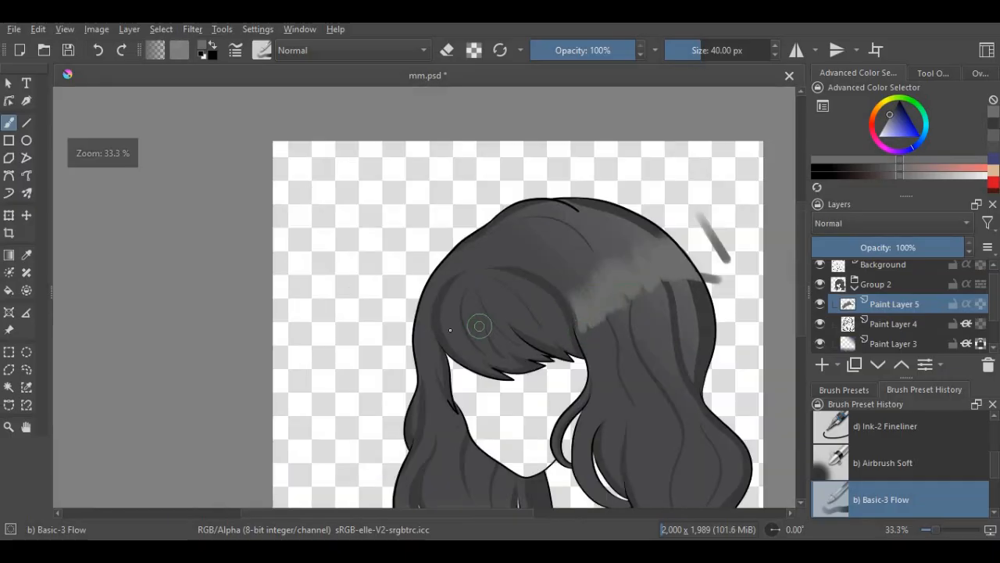
- Paint the highlight band across the left side hair and over the bangs in short, jagged strokes
scroll(398, 308, up, 3)
mouse_move(383, 223)
mouse_down()
mouse_move(394, 359)
mouse_move(377, 227)
mouse_move(352, 348)
mouse_up()
scroll(387, 309, down, 2)
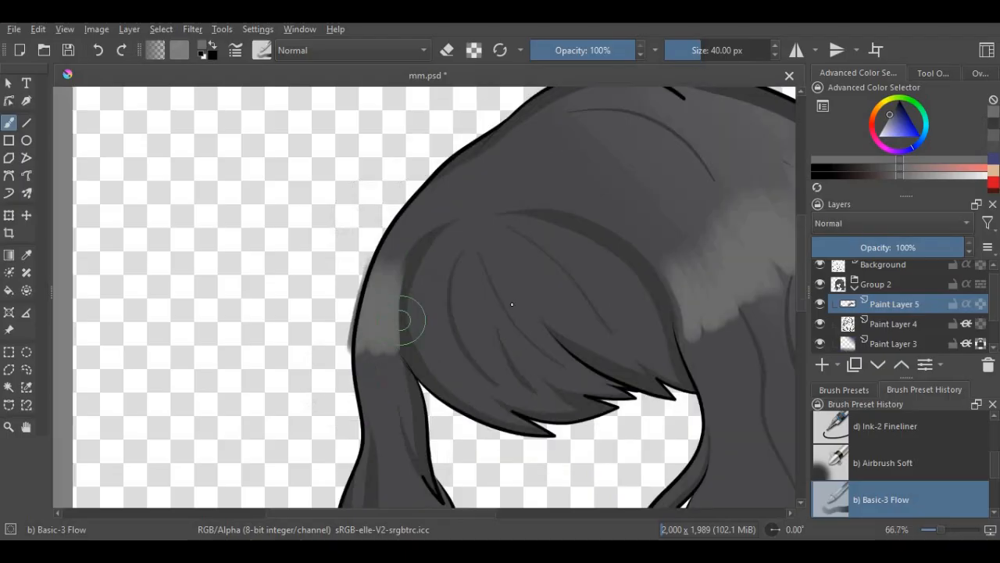
scroll(530, 285, up, 2)
mouse_move(504, 254)
mouse_down()
mouse_move(561, 272)
mouse_move(571, 250)
mouse_move(610, 310)
mouse_move(615, 238)
mouse_move(650, 298)
mouse_move(654, 344)
mouse_up()
mouse_move(477, 275)
mouse_down()
mouse_move(528, 374)
mouse_move(475, 274)
mouse_move(467, 289)
mouse_move(444, 282)
mouse_move(449, 303)
mouse_move(427, 284)
mouse_move(389, 308)
mouse_move(348, 280)
mouse_move(326, 327)
mouse_move(301, 294)
mouse_up()
scroll(448, 306, down, 6)
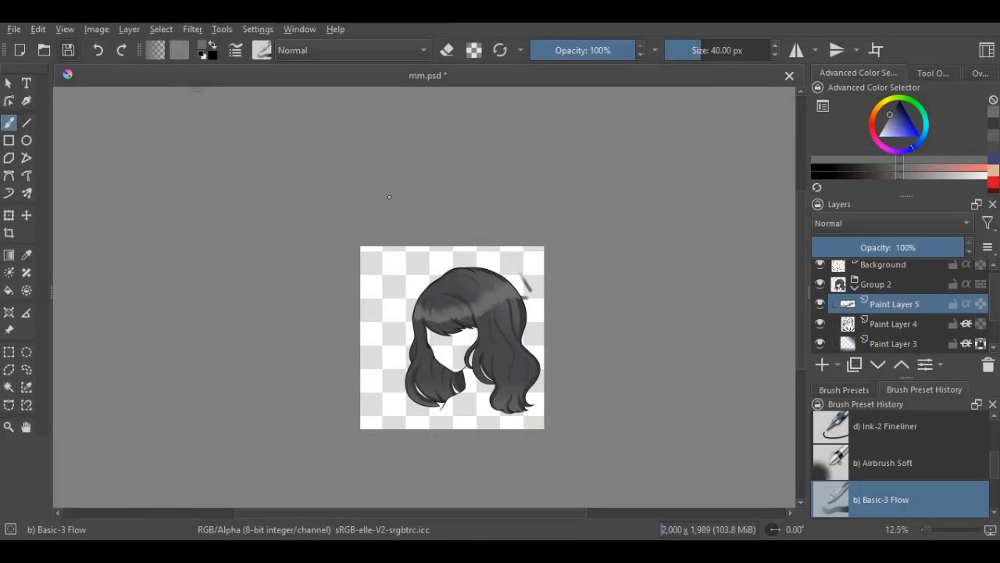
- Paint soft highlight strokes on the curved lock to the right of the chin
scroll(427, 291, up, 5)
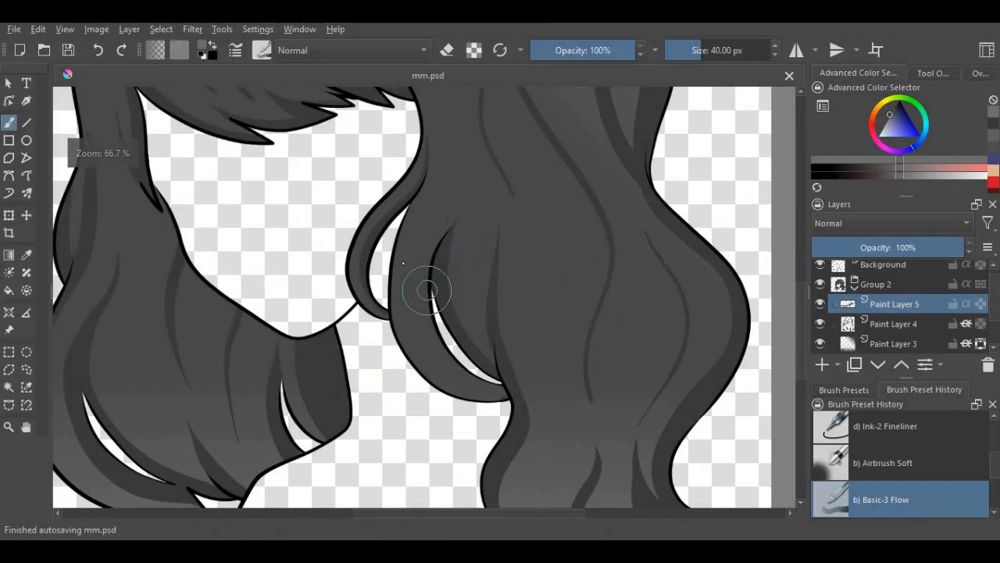
scroll(428, 291, up, 1)
drag(391, 234, 375, 359)
drag(415, 187, 394, 360)
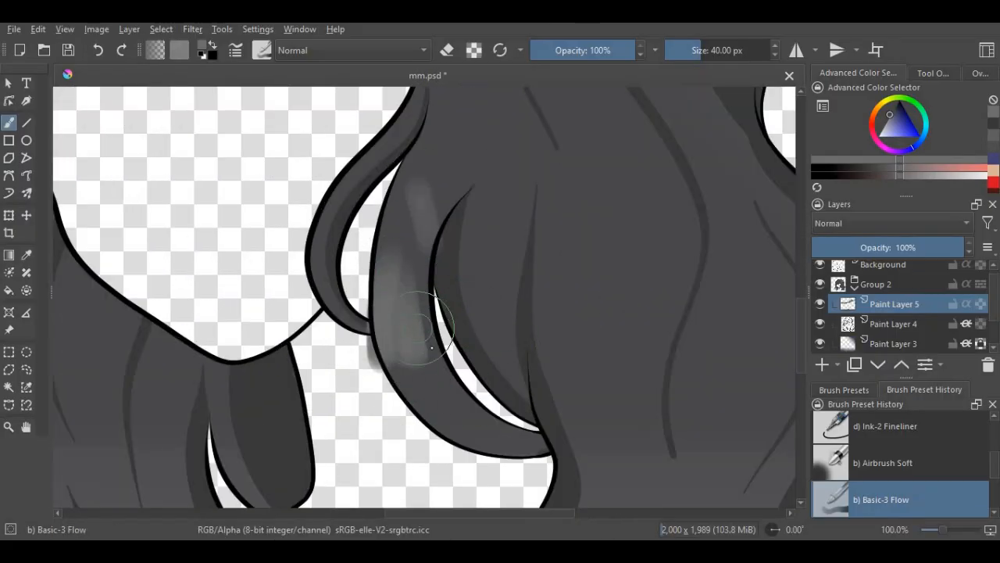
- Paint a highlight on the outer curve of the lower left hair section, beside the long narrow gap
scroll(493, 319, down, 4)
scroll(341, 333, up, 3)
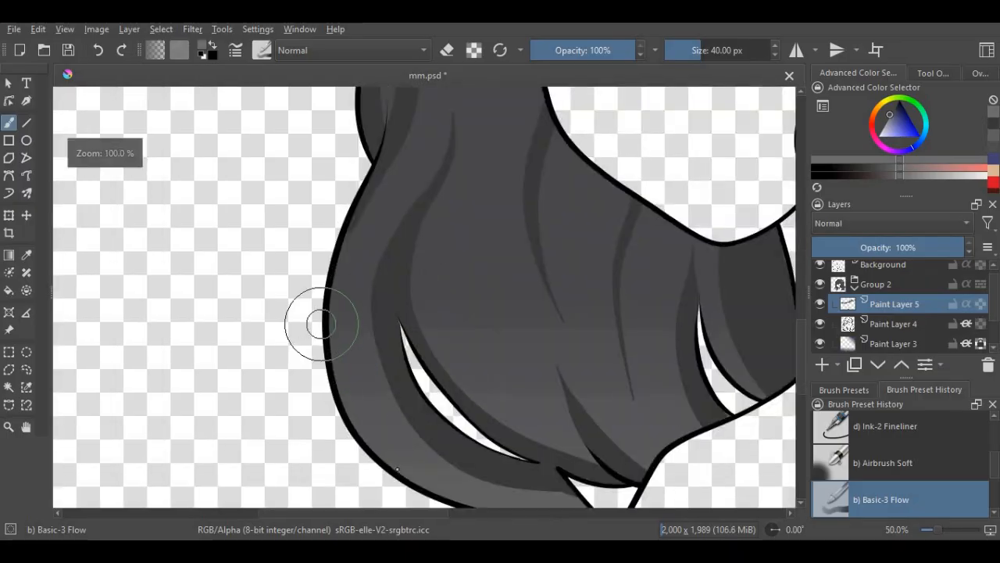
mouse_move(319, 324)
mouse_down()
mouse_move(333, 385)
mouse_move(348, 339)
mouse_move(366, 351)
mouse_move(376, 319)
mouse_move(447, 426)
mouse_up()
scroll(447, 426, down, 5)
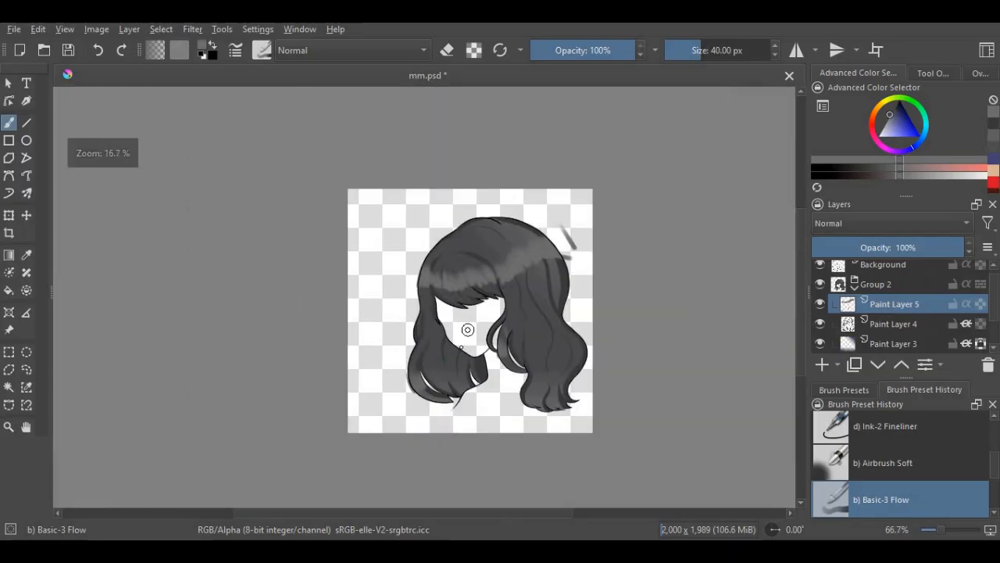
- Clip the highlight layer to the hair, set its blending mode to Addition and save the document
scroll(568, 335, up, 1)
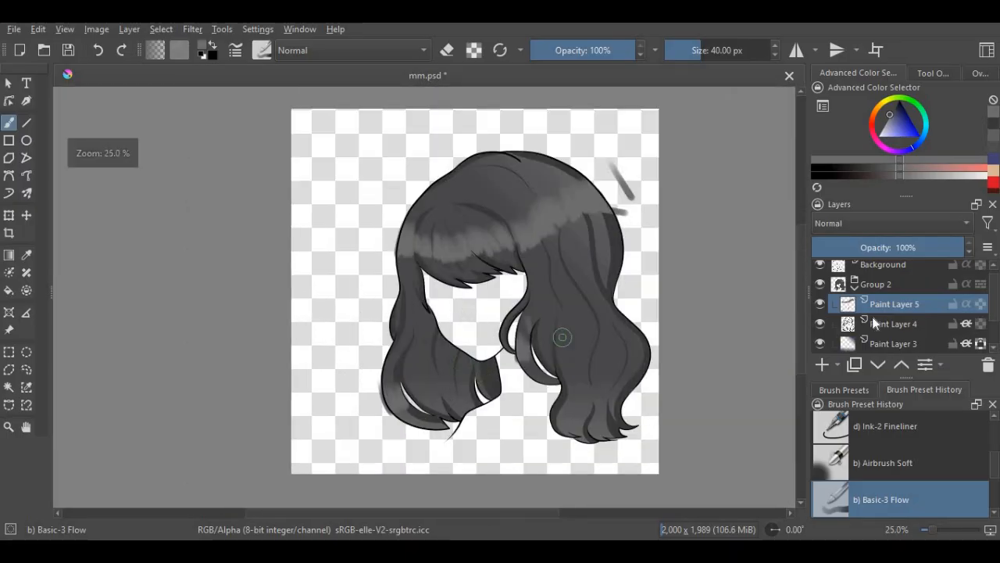
click(870, 225)
click(836, 113)
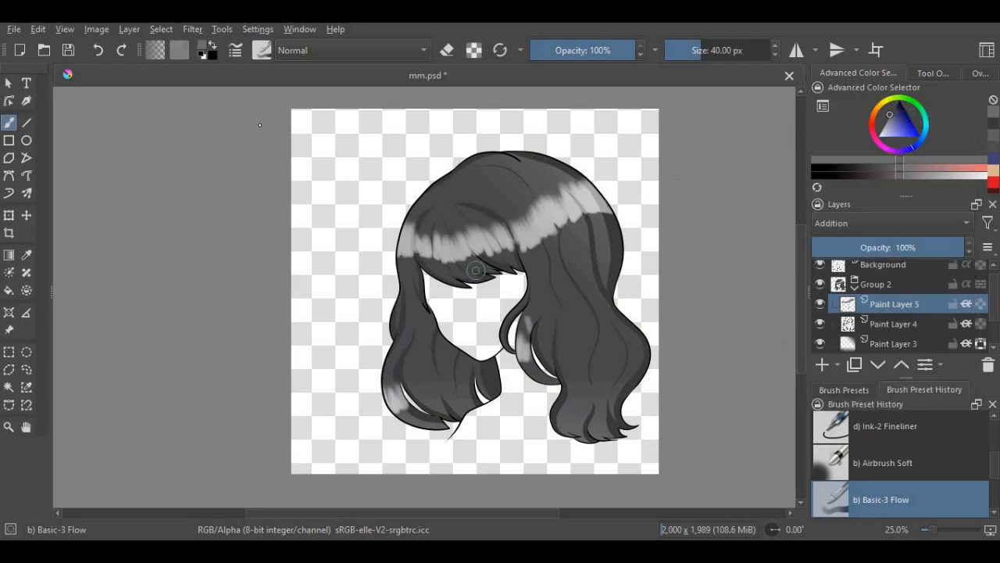
click(68, 52)
- Set the highlight layer's blending mode to Screen
click(838, 224)
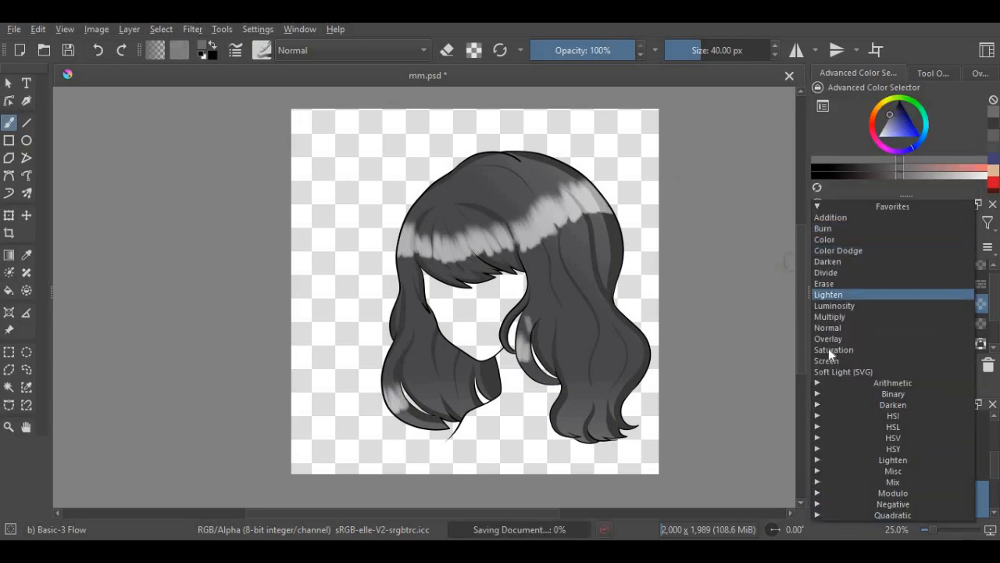
click(829, 359)
scroll(515, 360, down, 1)
scroll(515, 360, up, 2)
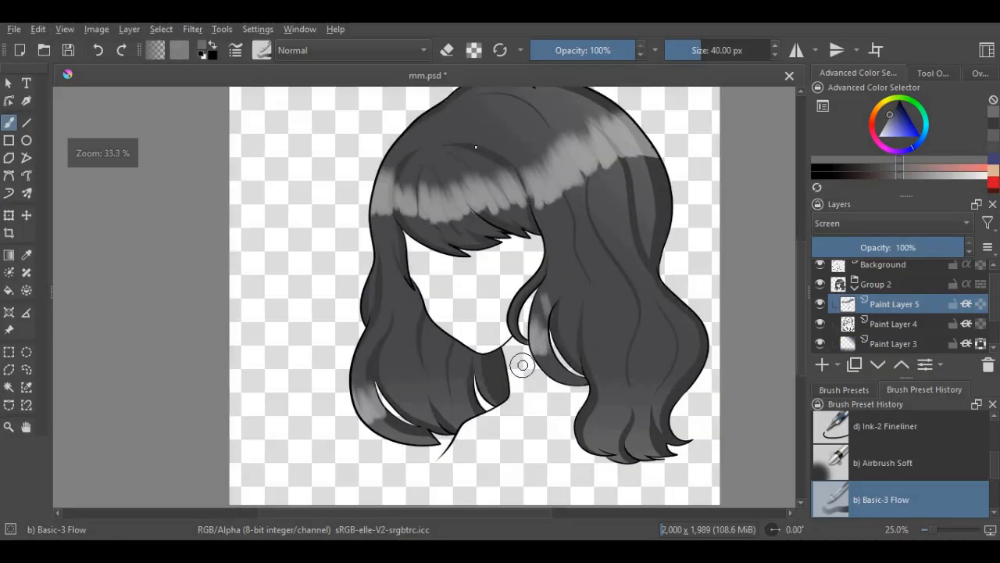
- Erase the upper part of the highlight on the curved lock beside the chin with a 20.30 px eraser brush, leaving tapered streaks
click(447, 51)
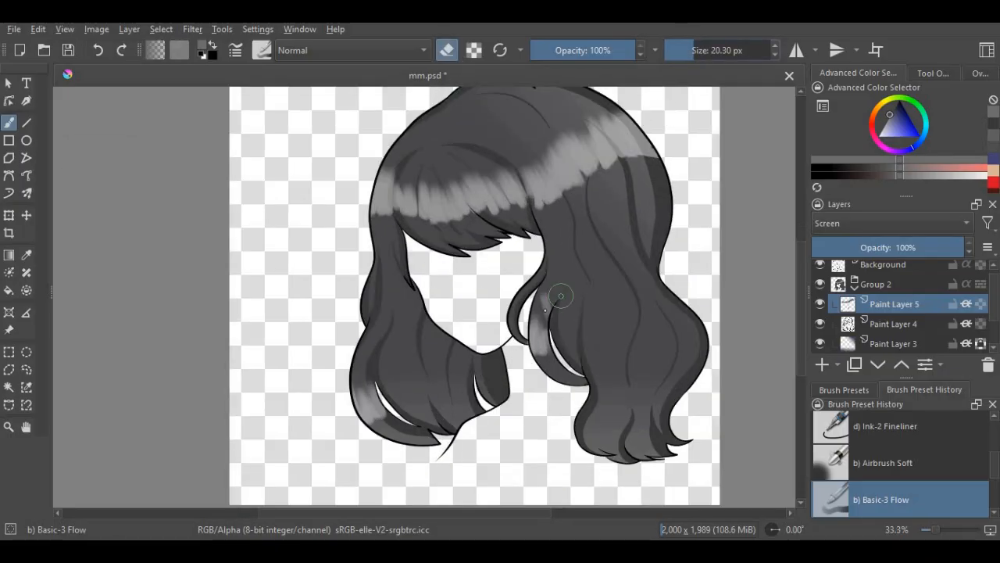
scroll(560, 296, up, 5)
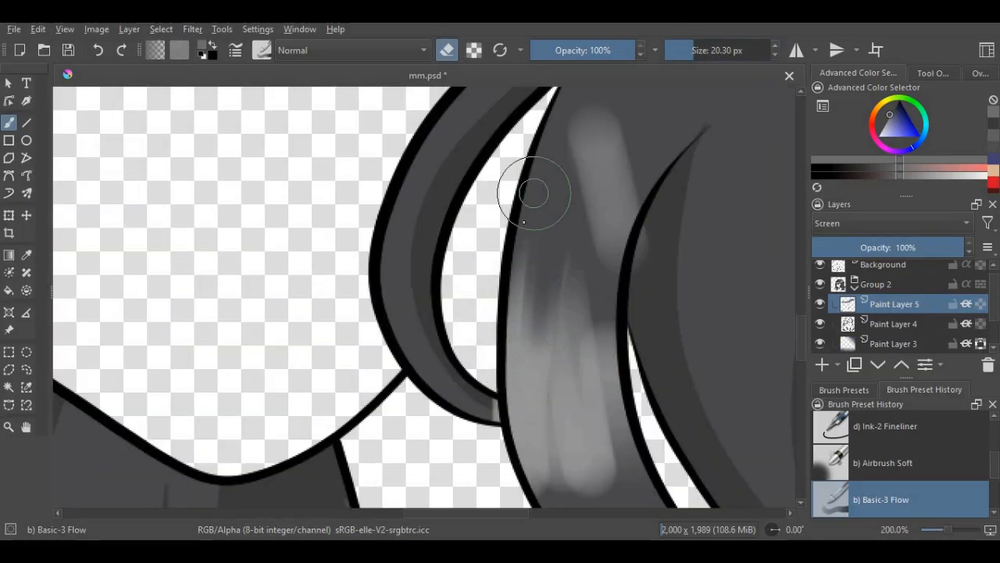
mouse_move(524, 222)
mouse_down()
mouse_move(528, 404)
mouse_move(545, 405)
mouse_move(572, 314)
mouse_move(582, 393)
mouse_move(598, 404)
mouse_move(606, 392)
mouse_move(580, 394)
mouse_move(559, 380)
mouse_up()
scroll(573, 281, down, 2)
scroll(579, 249, up, 2)
mouse_move(620, 150)
mouse_down()
mouse_move(639, 281)
mouse_move(624, 317)
mouse_move(601, 243)
mouse_move(587, 300)
mouse_move(565, 129)
mouse_up()
scroll(571, 258, down, 2)
- Erase thin streaks into the lower edge of the highlight on the curved lock beside the chin
scroll(575, 299, up, 1)
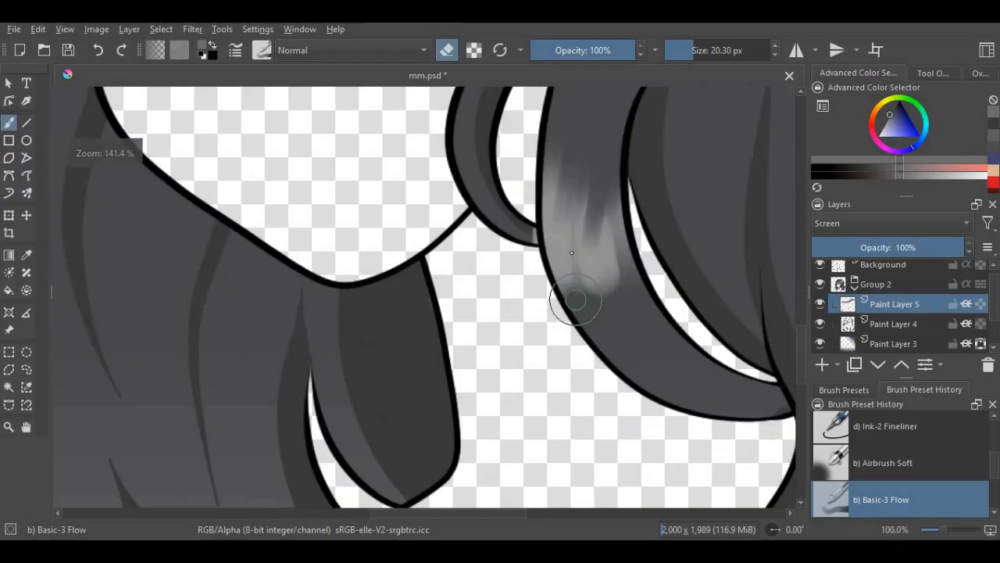
scroll(575, 293, up, 2)
mouse_move(617, 312)
mouse_down()
mouse_move(618, 243)
mouse_move(621, 266)
mouse_up()
scroll(625, 289, up, 1)
scroll(572, 296, down, 3)
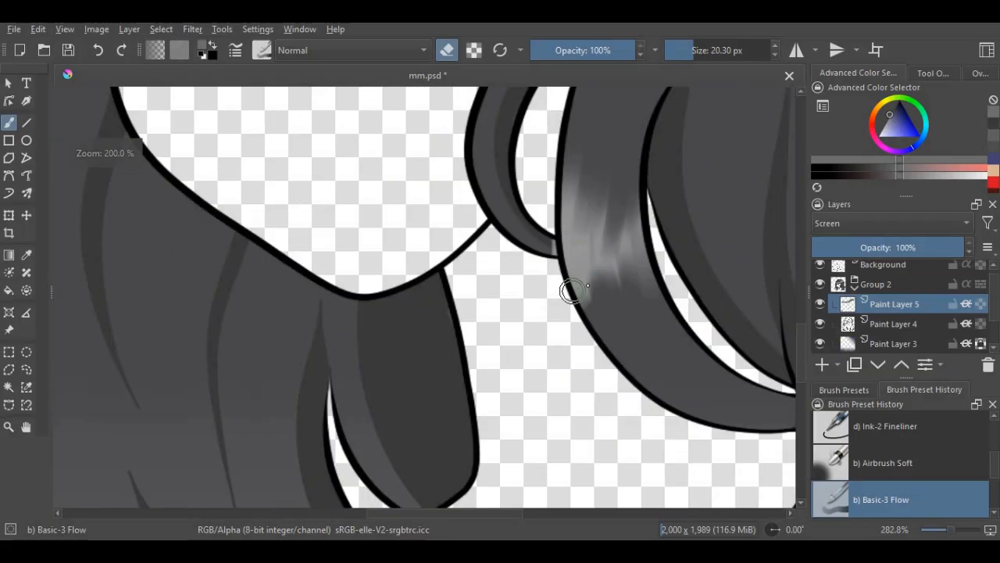
- Erase streaks into the edges of the highlight on the lower left hair curve and save the document
scroll(664, 356, down, 5)
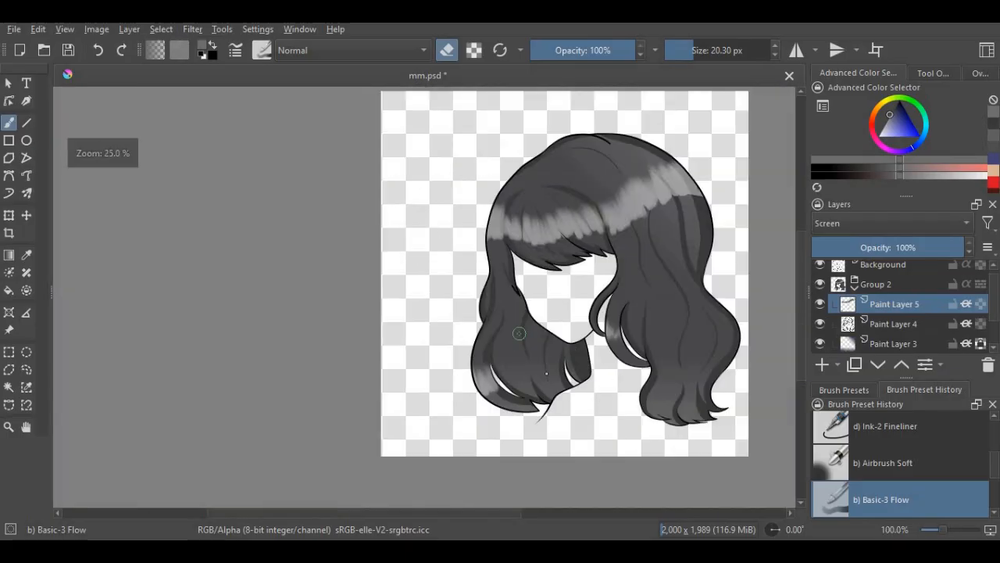
scroll(502, 403, up, 6)
mouse_move(457, 368)
mouse_down()
mouse_move(426, 328)
mouse_move(477, 310)
mouse_move(567, 388)
mouse_move(538, 311)
mouse_move(602, 368)
mouse_up()
scroll(536, 331, down, 1)
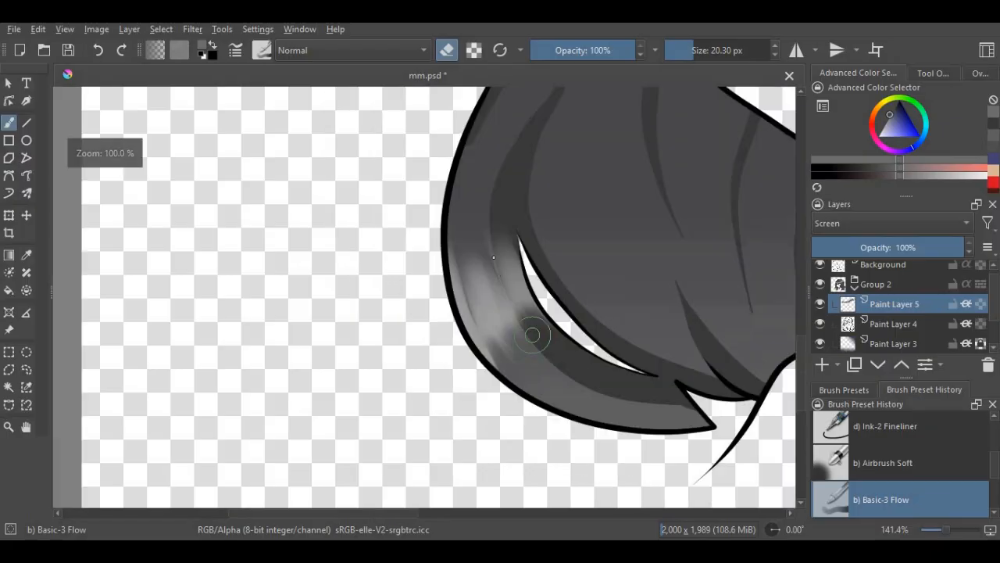
scroll(491, 236, up, 1)
scroll(430, 408, down, 8)
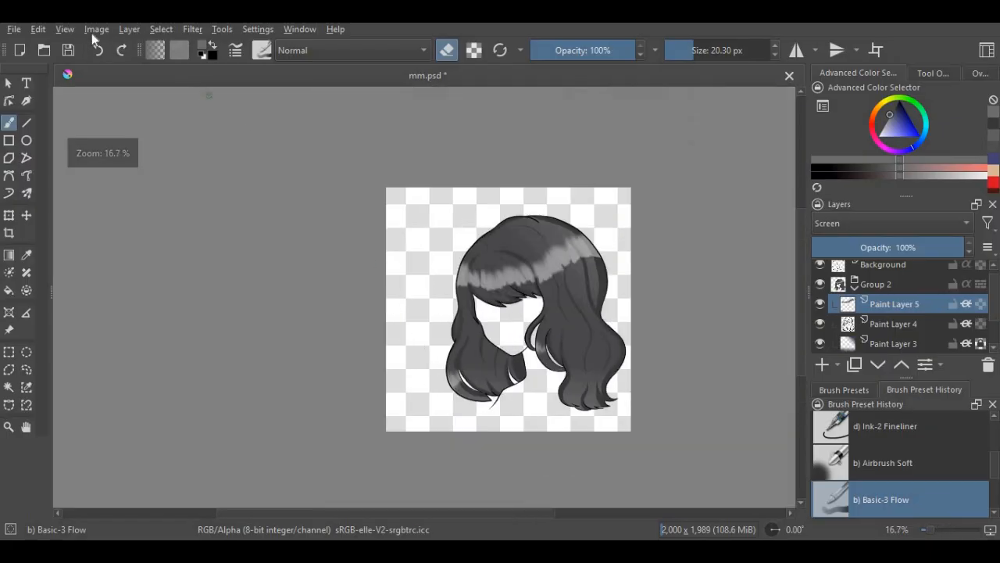
click(68, 50)
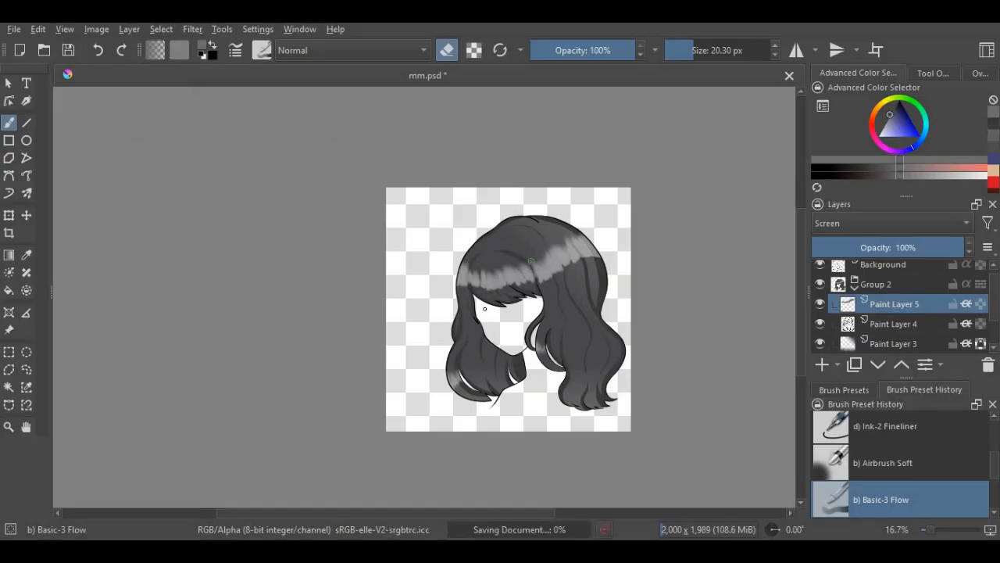
- Erase thin streaks into the highlight's lower edge on the left side lock and the leftmost part of the fringe
scroll(469, 262, up, 6)
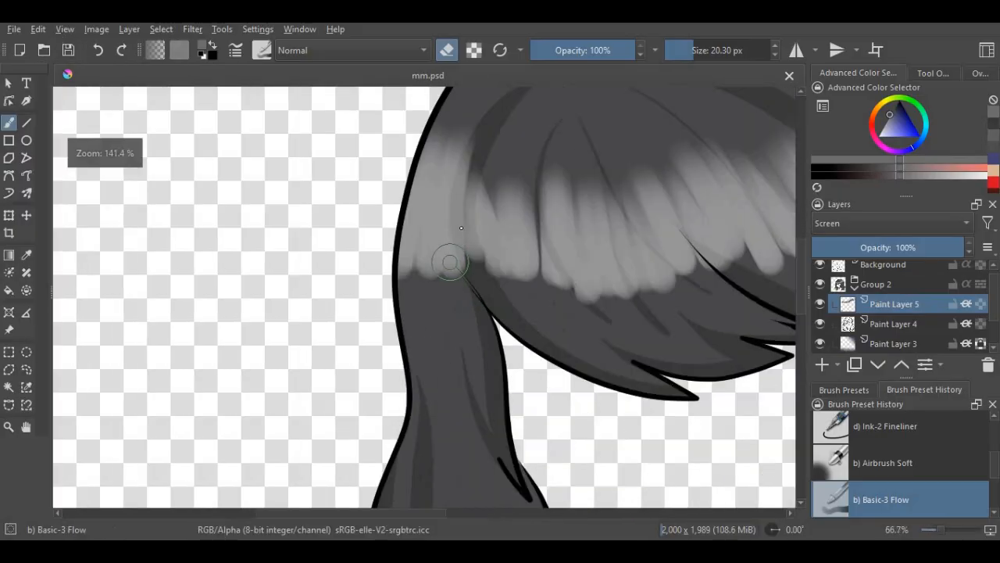
mouse_move(464, 267)
mouse_down()
mouse_move(412, 318)
mouse_move(416, 220)
mouse_move(401, 267)
mouse_move(387, 204)
mouse_move(417, 197)
mouse_move(446, 210)
mouse_move(472, 262)
mouse_up()
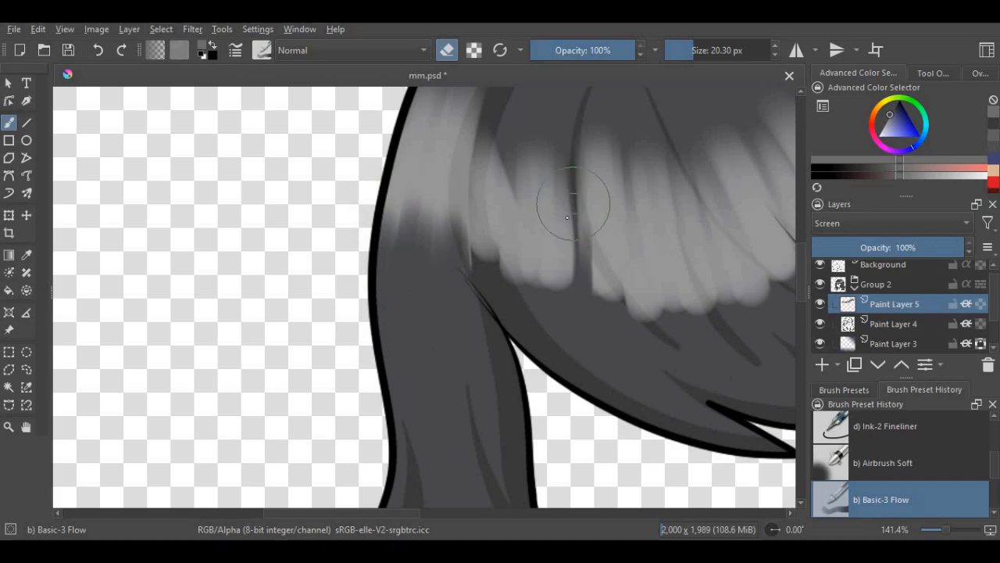
drag(542, 230, 512, 316)
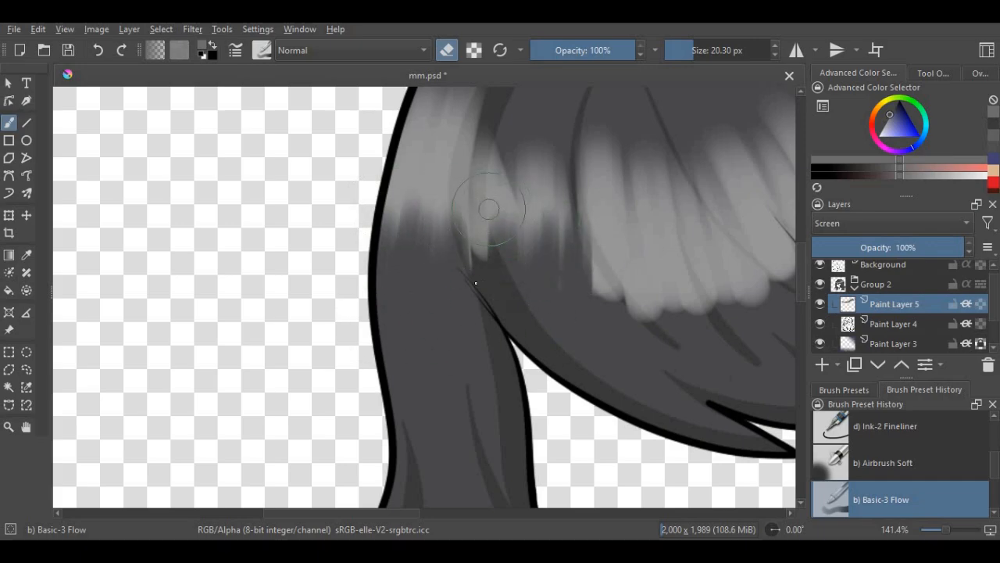
scroll(596, 264, down, 4)
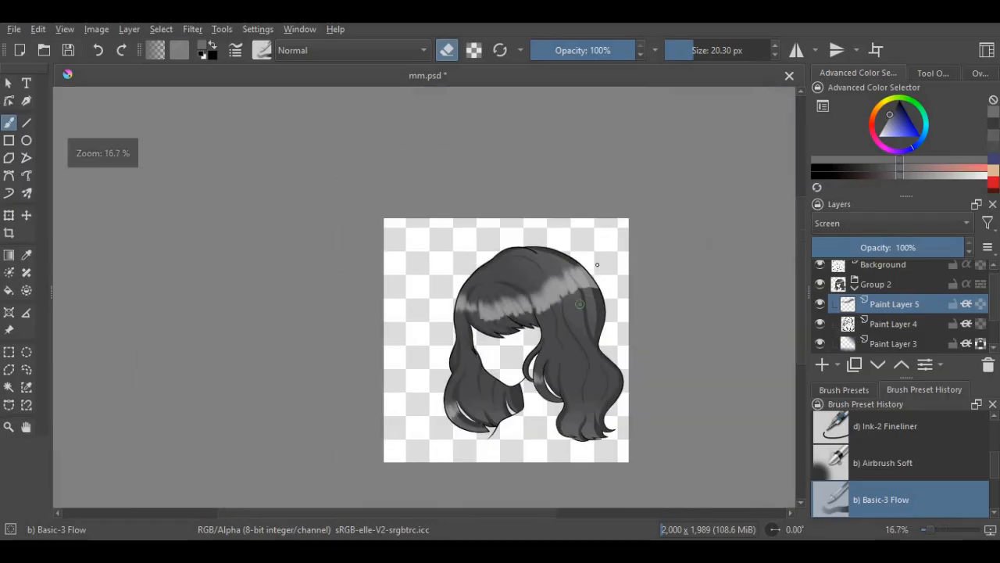
- Erase tapered streaks into the lower edge of the highlight band at its right end, near the hair's outer outline
scroll(598, 293, up, 4)
mouse_move(568, 304)
mouse_down()
mouse_move(591, 257)
mouse_move(659, 395)
mouse_up()
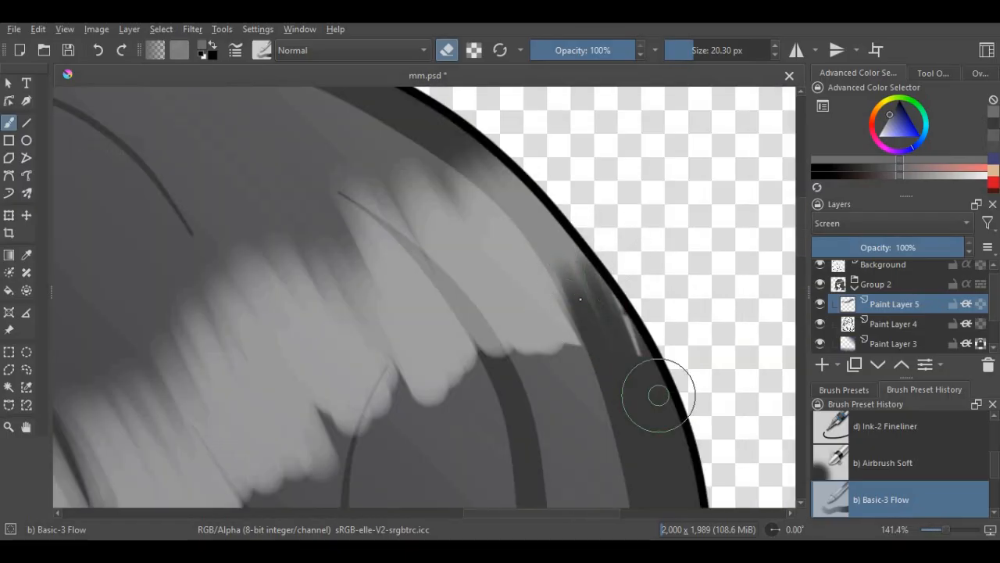
mouse_move(557, 285)
mouse_down()
mouse_move(535, 264)
mouse_move(574, 385)
mouse_move(557, 389)
mouse_move(508, 306)
mouse_up()
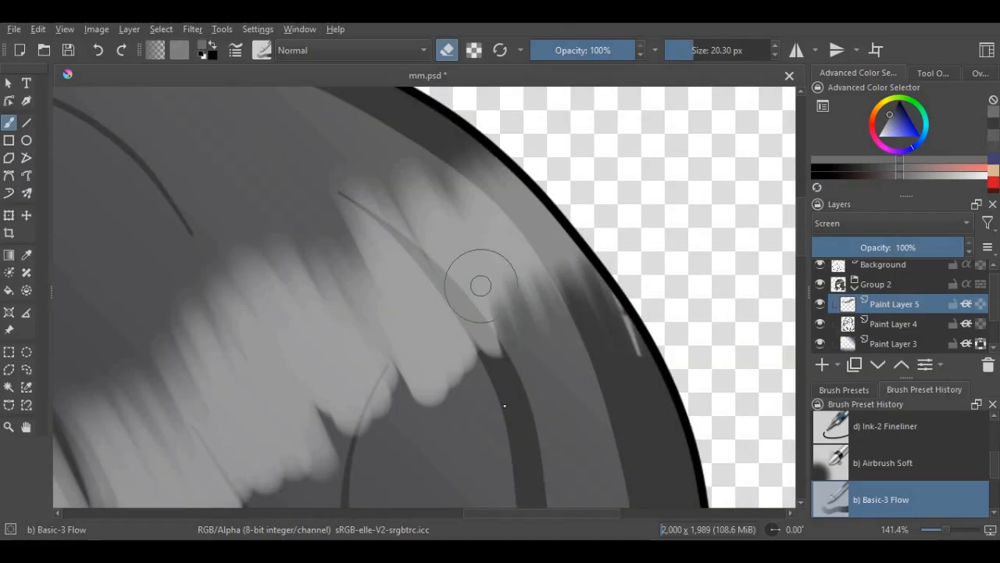
mouse_move(504, 405)
mouse_down()
mouse_move(487, 408)
mouse_move(424, 312)
mouse_move(418, 335)
mouse_move(401, 336)
mouse_up()
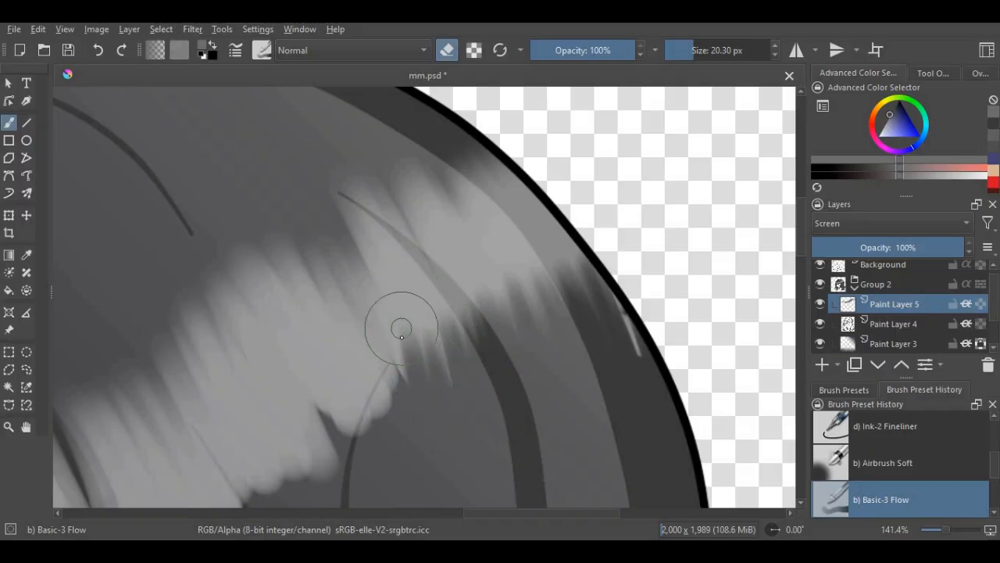
scroll(589, 247, down, 4)
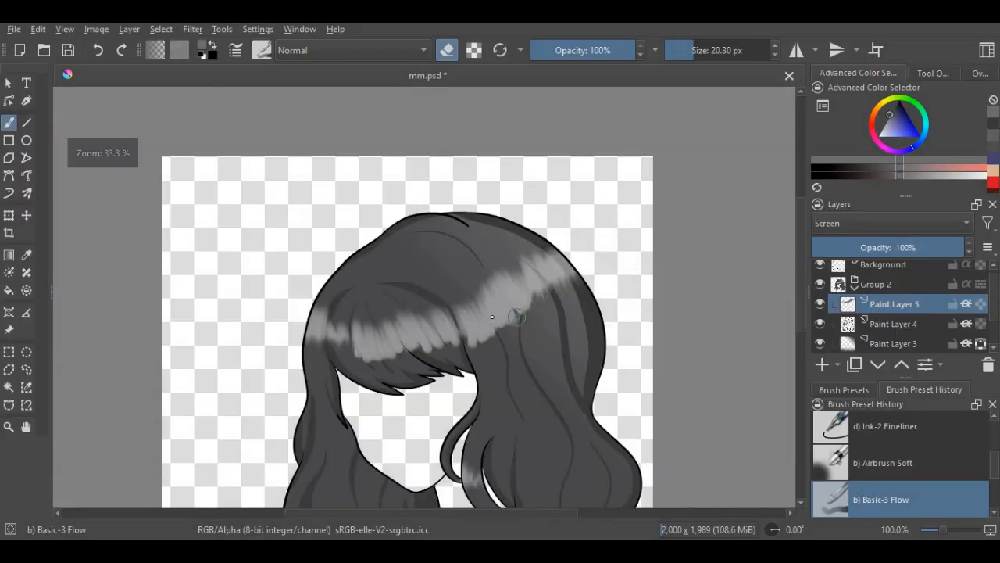
- Erase streaks into the highlight's lower edge on the hair right of the fringe, around the thin shadow strand, and save the document
scroll(497, 314, up, 4)
drag(564, 356, 528, 269)
mouse_move(590, 358)
mouse_down()
mouse_move(550, 279)
mouse_move(605, 391)
mouse_move(587, 259)
mouse_move(655, 344)
mouse_move(629, 221)
mouse_up()
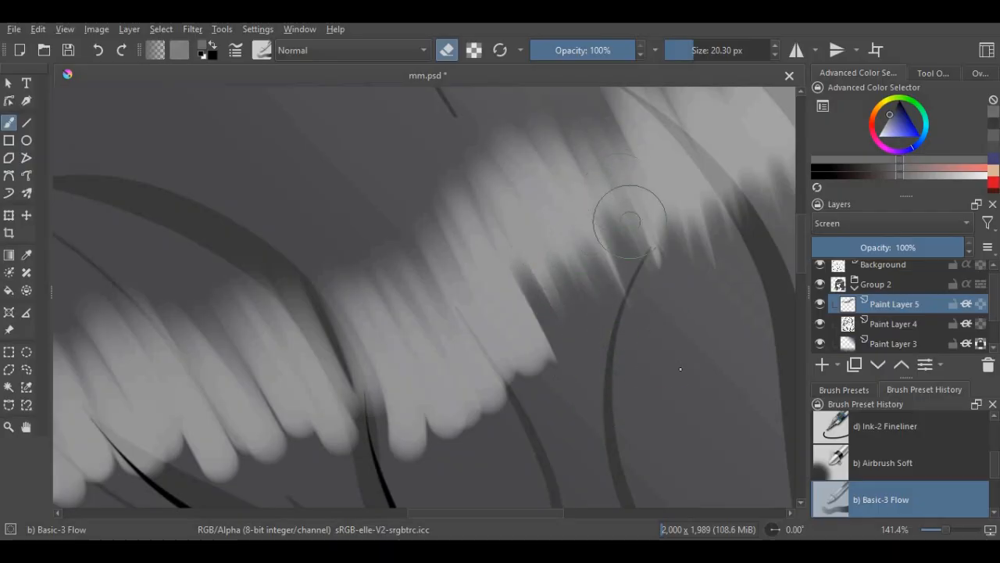
scroll(621, 321, down, 4)
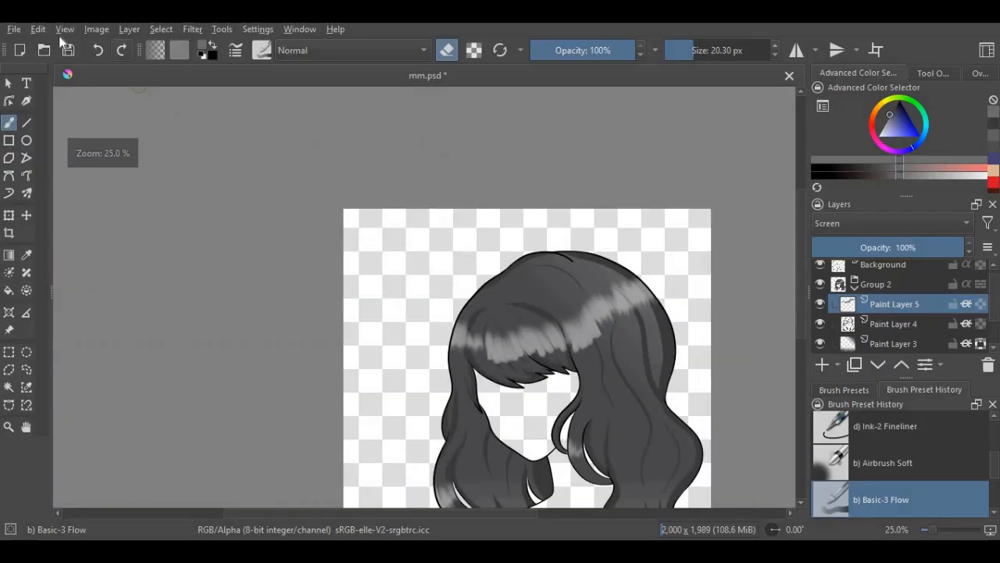
key(ctrl+s)
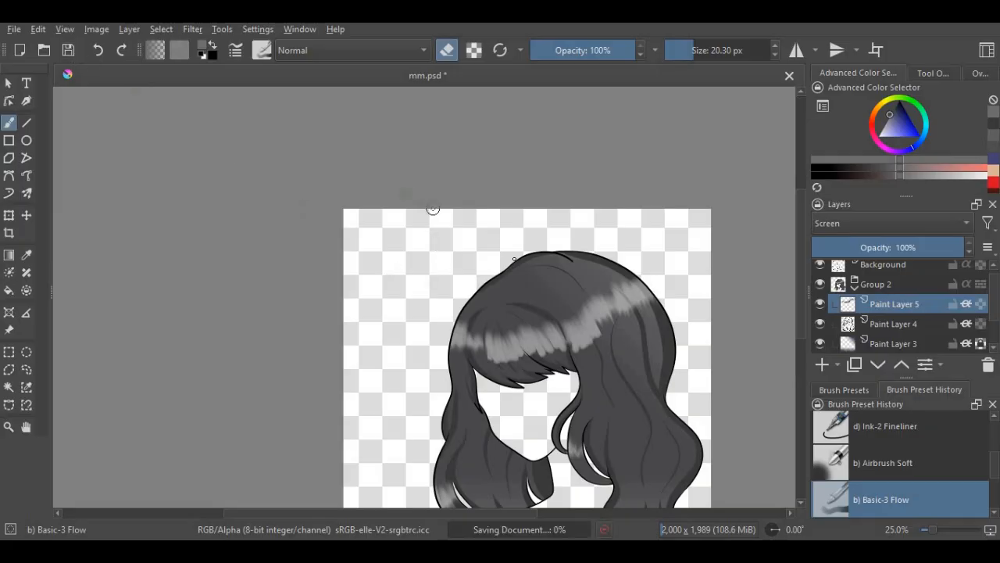
- Erase the rounded highlight ends just right of the fringe's dividing line into streaks and try to save the document
scroll(592, 336, up, 4)
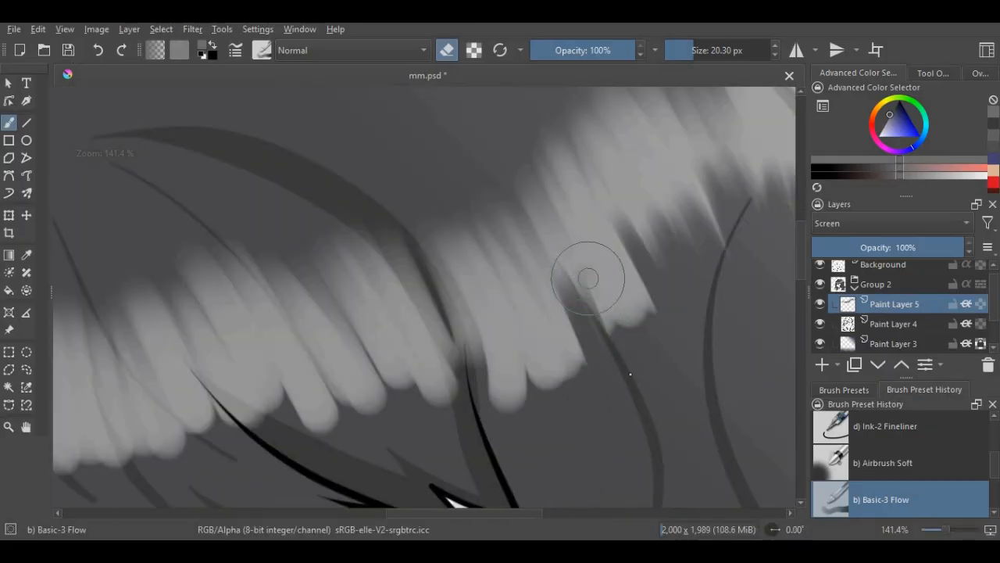
mouse_move(589, 278)
mouse_down()
mouse_move(584, 250)
mouse_move(617, 220)
mouse_up()
scroll(522, 390, up, 1)
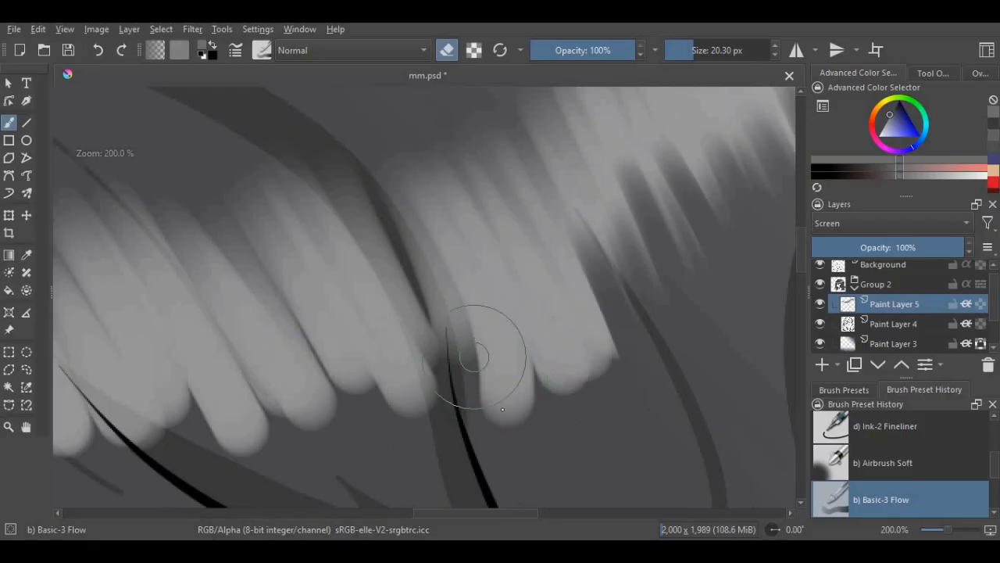
mouse_move(469, 352)
mouse_down()
mouse_move(480, 286)
mouse_move(536, 425)
mouse_move(580, 360)
mouse_move(561, 269)
mouse_move(568, 323)
mouse_up()
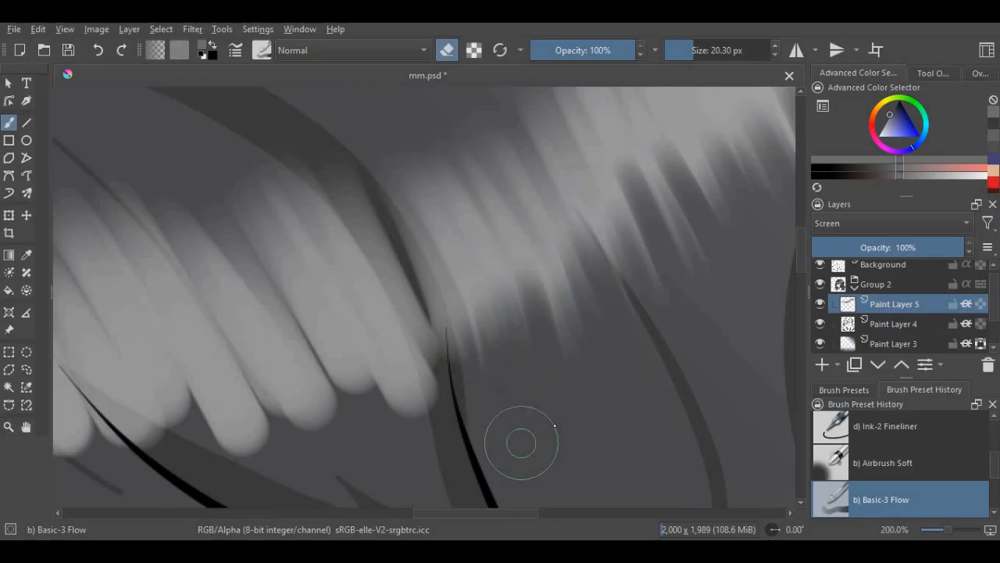
scroll(521, 438, down, 6)
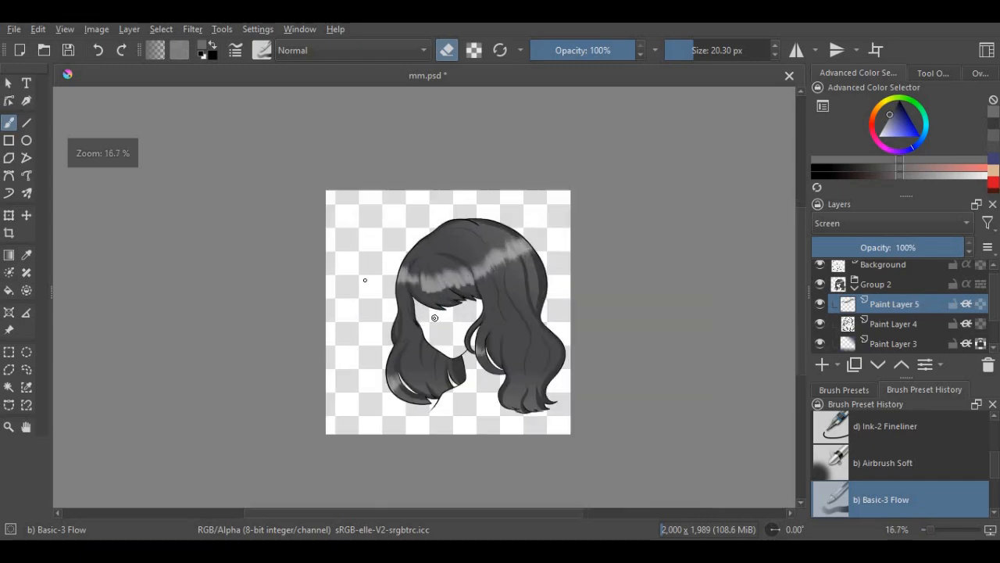
key(ctrl+s)
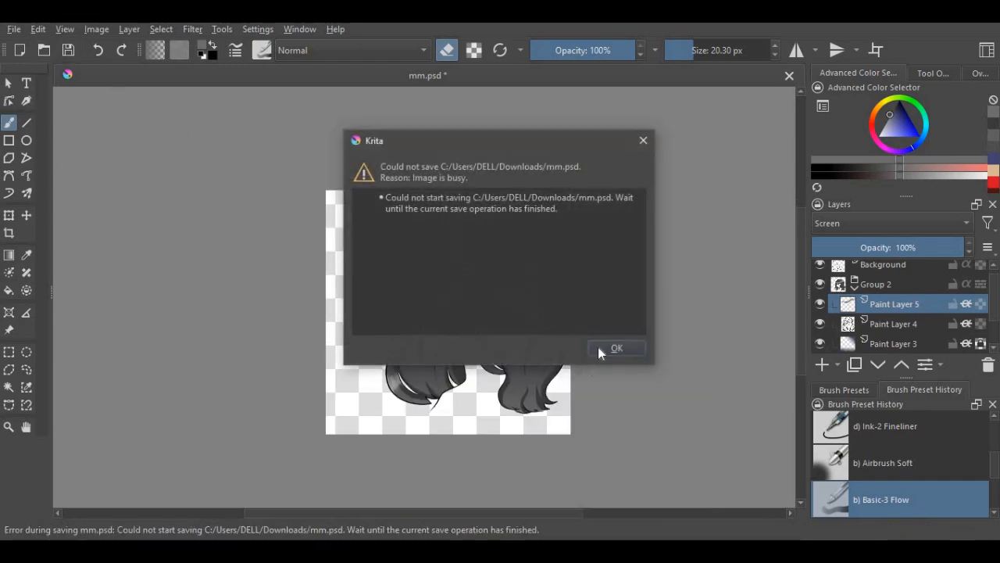
click(603, 348)
- Erase the rounded lower ends of the highlight on the left half of the fringe into thin streaks
scroll(432, 291, up, 6)
mouse_move(441, 234)
mouse_down()
mouse_move(436, 355)
mouse_move(419, 229)
mouse_move(399, 233)
mouse_move(375, 316)
mouse_move(361, 246)
mouse_up()
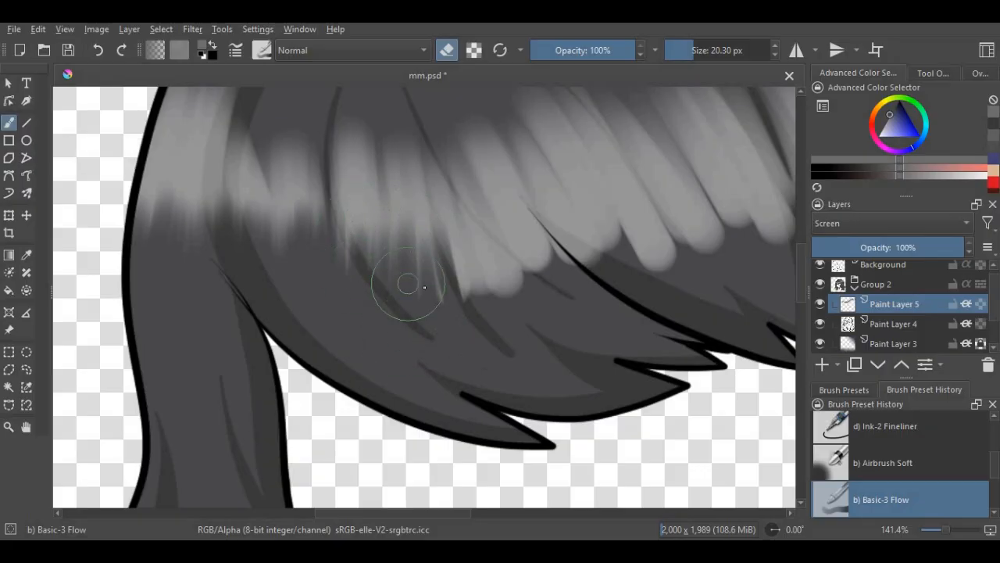
drag(434, 238, 443, 294)
scroll(494, 233, up, 2)
mouse_move(504, 189)
mouse_down()
mouse_move(552, 309)
mouse_move(521, 320)
mouse_up()
mouse_move(468, 200)
mouse_down()
mouse_move(509, 334)
mouse_move(489, 338)
mouse_up()
mouse_move(446, 222)
mouse_down()
mouse_move(455, 335)
mouse_move(443, 345)
mouse_up()
scroll(530, 262, down, 4)
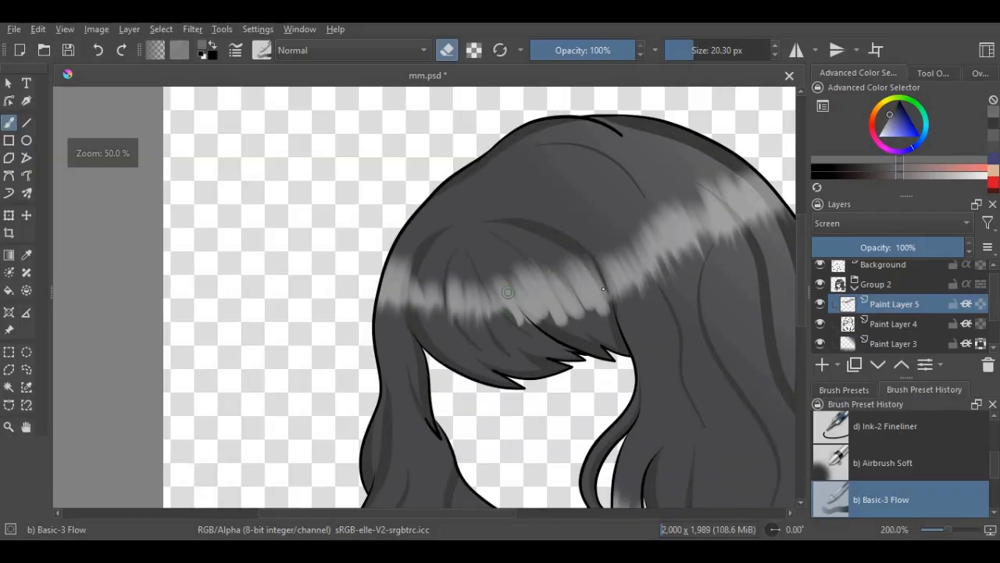
- Erase the remaining rounded highlight ends across the middle and right of the fringe into streaks, and save the document
scroll(576, 290, up, 3)
mouse_move(646, 256)
mouse_down()
mouse_move(686, 387)
mouse_move(704, 367)
mouse_up()
drag(567, 258, 598, 399)
drag(520, 253, 550, 399)
drag(512, 293, 541, 418)
mouse_move(486, 301)
mouse_down()
mouse_move(511, 460)
mouse_move(476, 454)
mouse_up()
mouse_move(444, 309)
mouse_down()
mouse_move(461, 414)
mouse_move(423, 426)
mouse_up()
drag(392, 338, 400, 426)
mouse_move(376, 334)
mouse_down()
mouse_move(384, 418)
mouse_move(375, 426)
mouse_up()
mouse_move(344, 348)
mouse_down()
mouse_move(350, 425)
mouse_move(360, 448)
mouse_up()
drag(317, 340, 336, 430)
drag(299, 304, 328, 375)
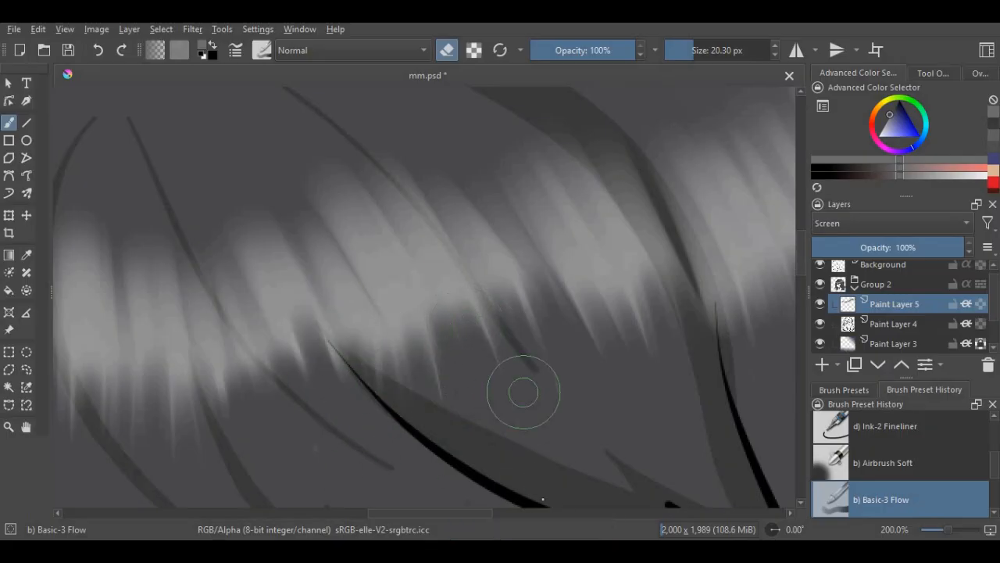
scroll(506, 286, down, 7)
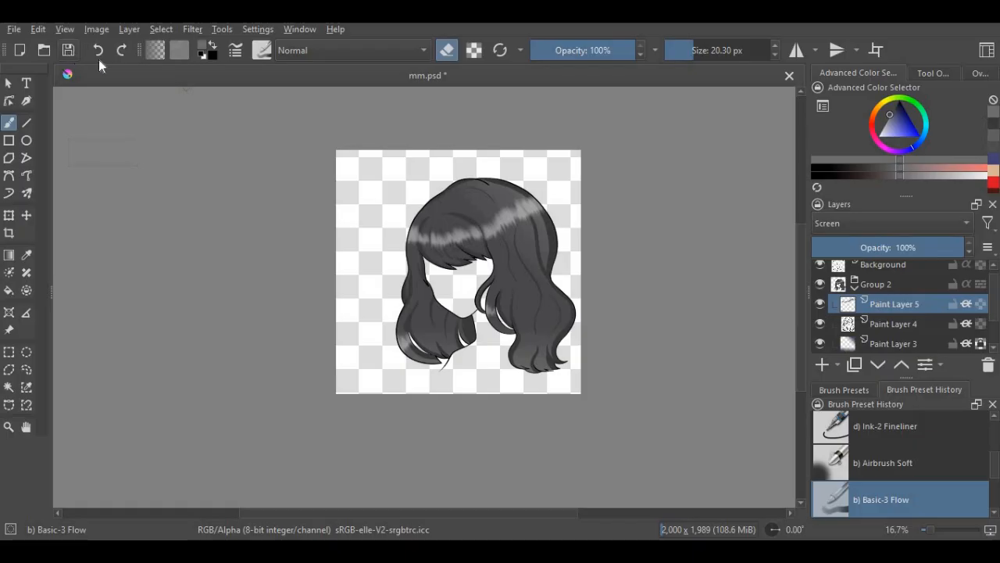
click(68, 50)
- Add a new paint layer below Paint Layer 3 and switch from erasing to painting with a 40 px brush
scroll(452, 316, up, 2)
scroll(518, 422, down, 1)
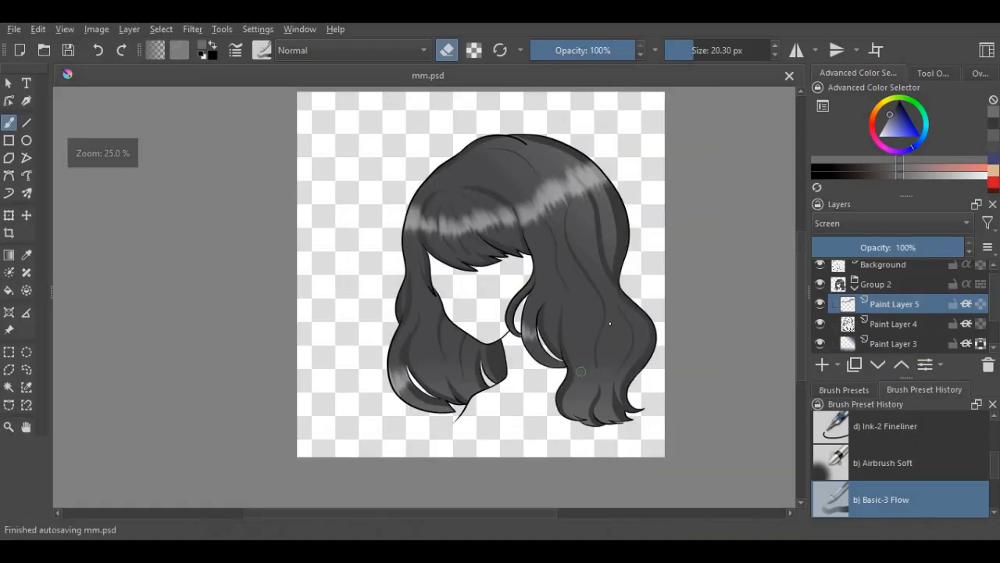
click(893, 343)
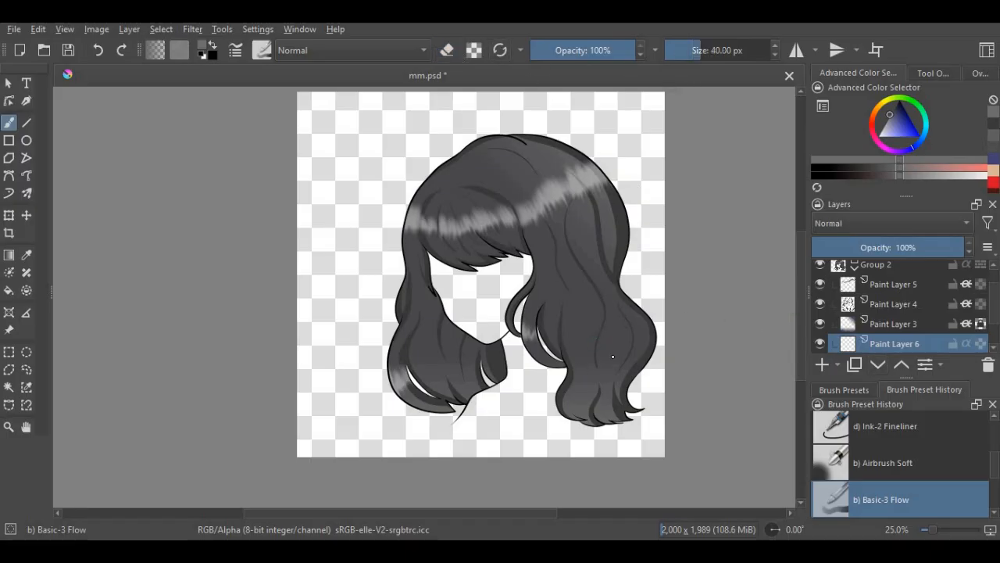
- Paint soft light gray strands along the inner edge of the lower right curl and beside the central wavy shadow
scroll(611, 382, up, 3)
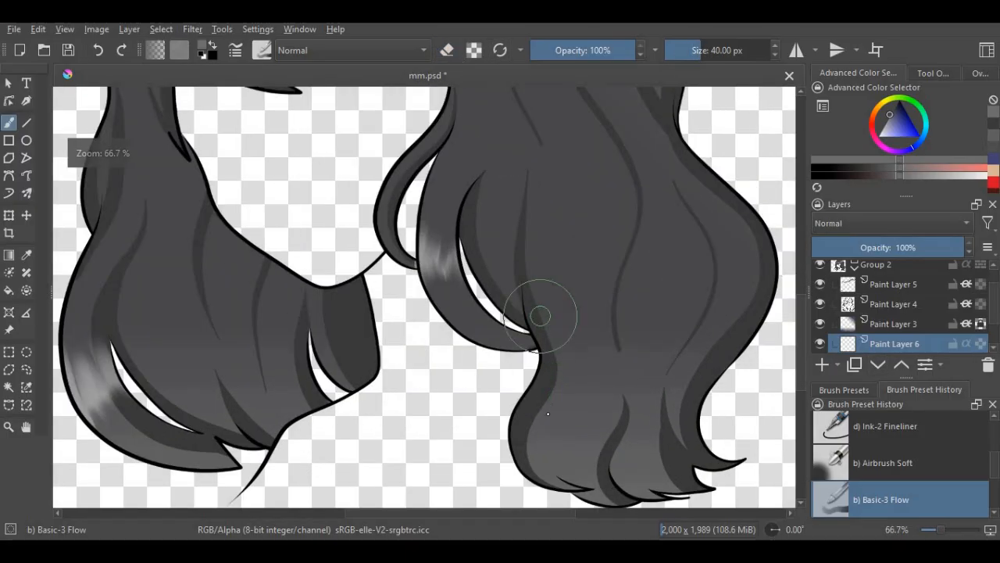
mouse_move(539, 315)
mouse_down()
mouse_move(553, 365)
mouse_move(543, 410)
mouse_up()
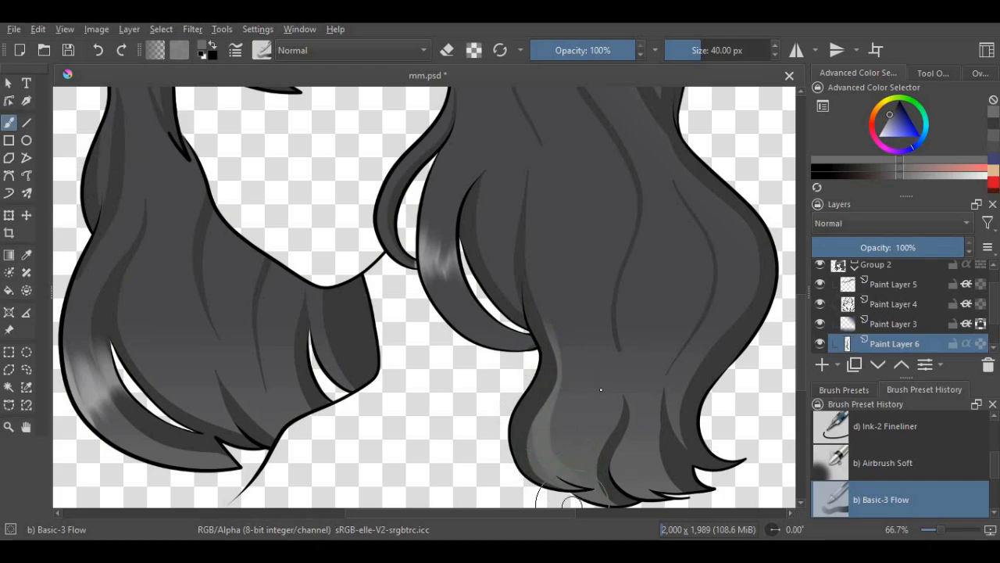
scroll(601, 389, down, 3)
scroll(603, 275, up, 2)
mouse_move(598, 195)
mouse_down()
mouse_move(616, 277)
mouse_move(608, 391)
mouse_up()
scroll(600, 436, up, 1)
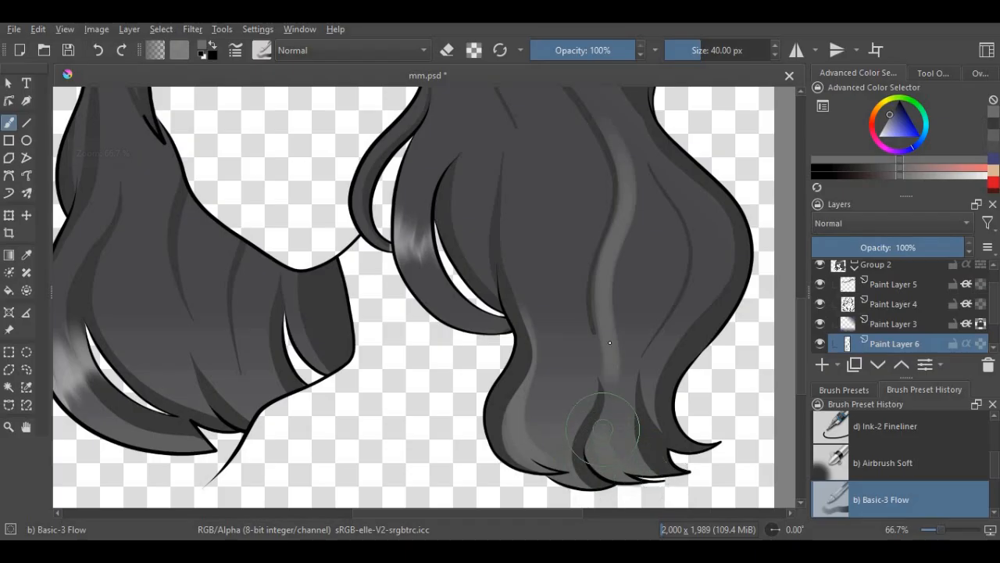
- Paint light gray strands following the dark shadow strands down the upper and middle right hair
scroll(568, 357, down, 3)
scroll(558, 263, up, 2)
drag(533, 180, 563, 381)
scroll(645, 498, down, 4)
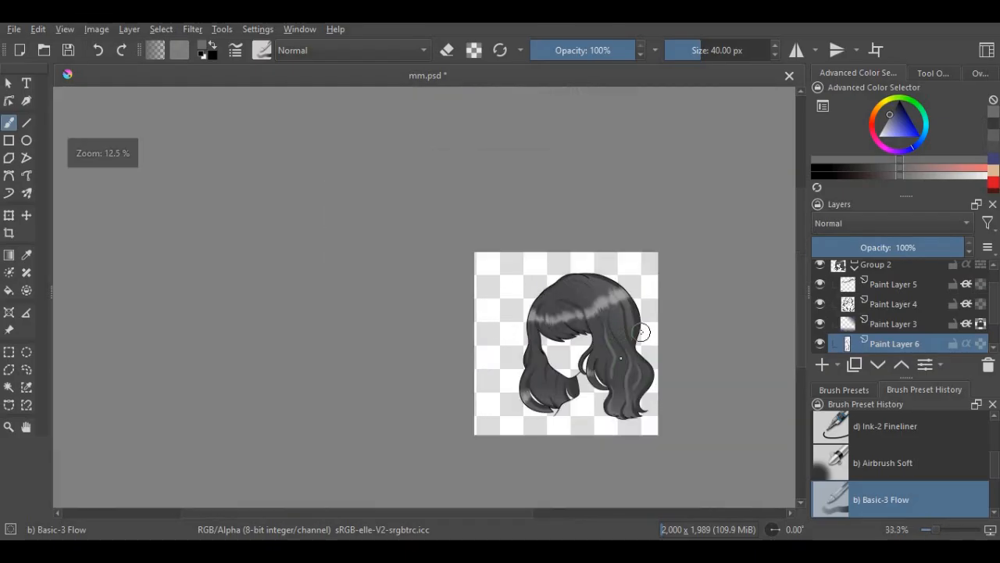
scroll(626, 273, up, 4)
scroll(627, 200, down, 2)
scroll(603, 232, up, 2)
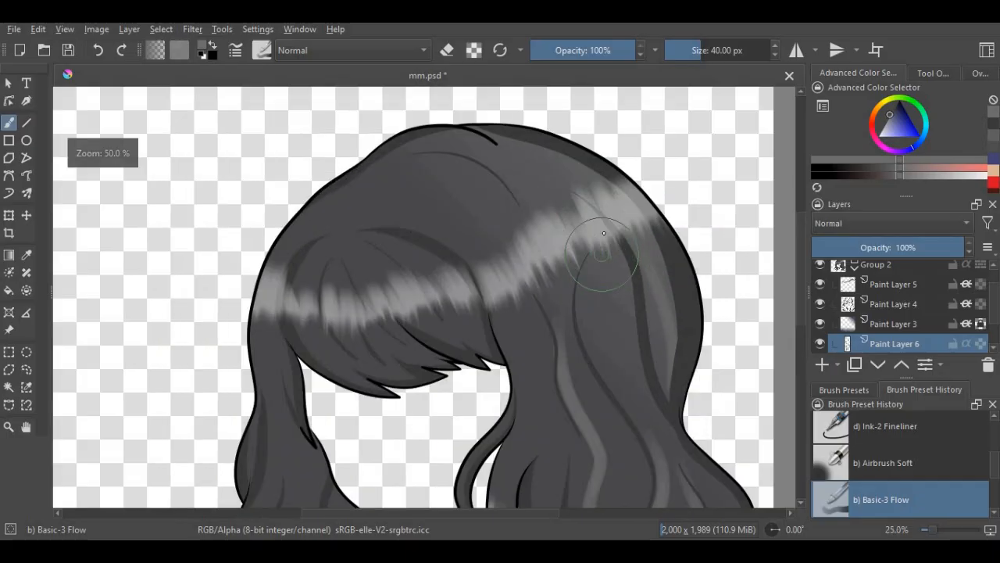
- Paint light gray strands along the curved lock beside the chin and the hair next to it
scroll(591, 351, down, 4)
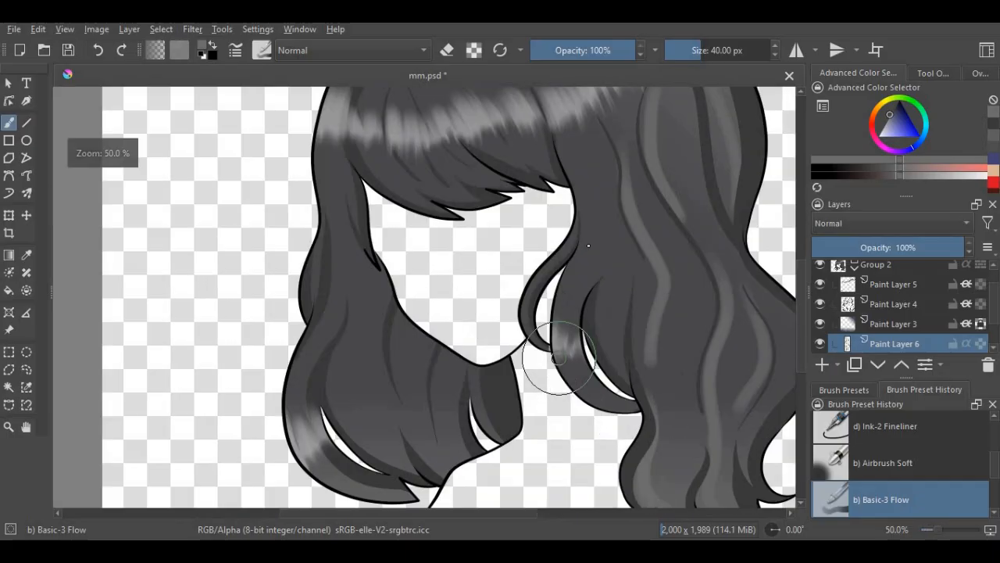
scroll(536, 368, up, 5)
scroll(574, 367, down, 1)
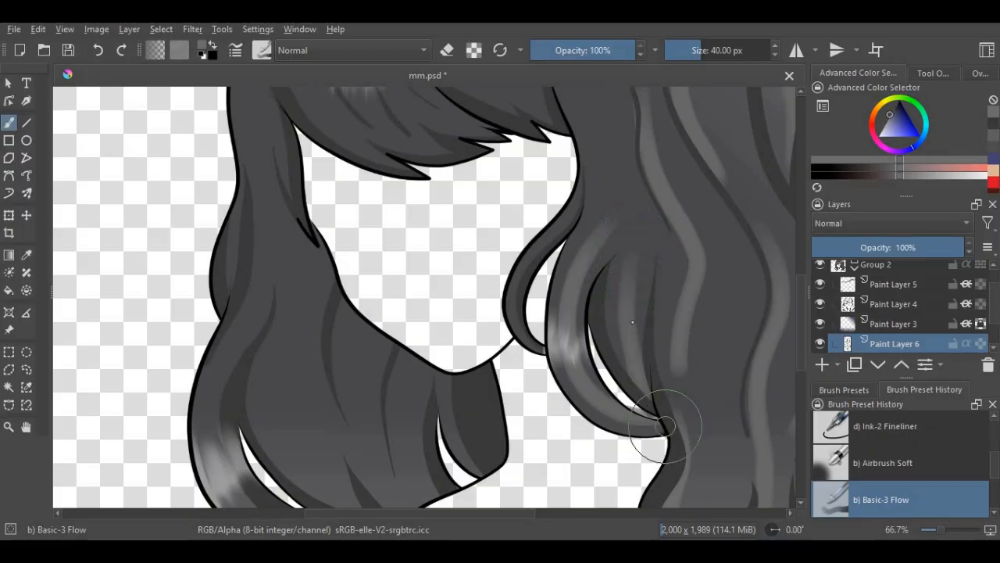
scroll(653, 352, down, 4)
scroll(652, 279, up, 5)
scroll(625, 258, down, 4)
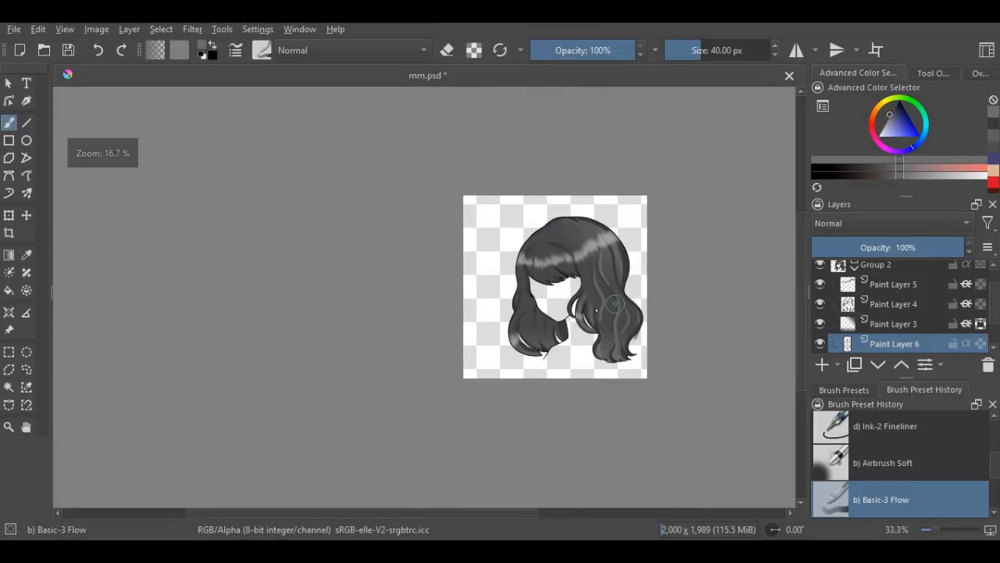
- Paint light gray strands beside the shadows on the lower left hair, near the jaw and the small gap
scroll(545, 321, up, 6)
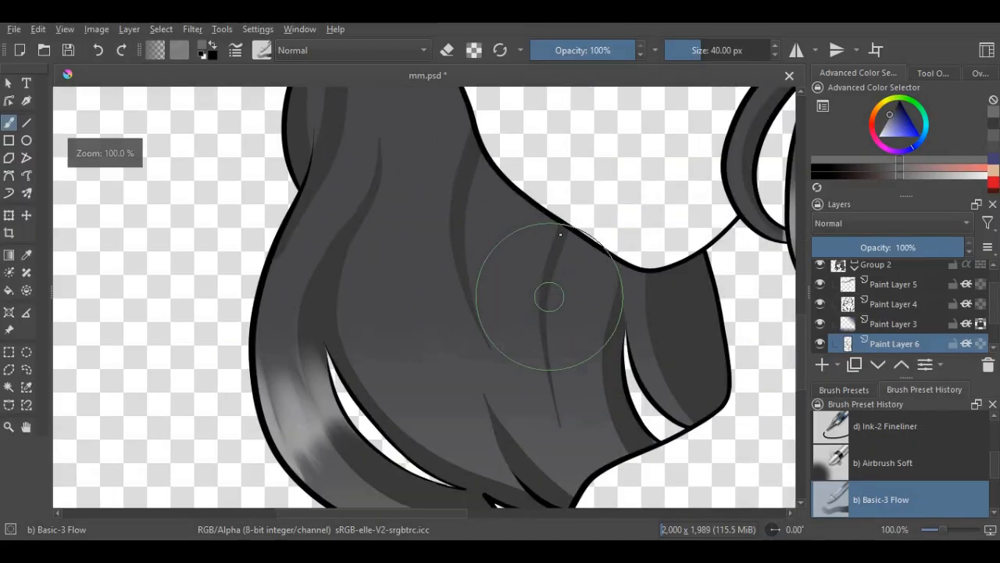
drag(558, 232, 568, 457)
drag(631, 263, 666, 408)
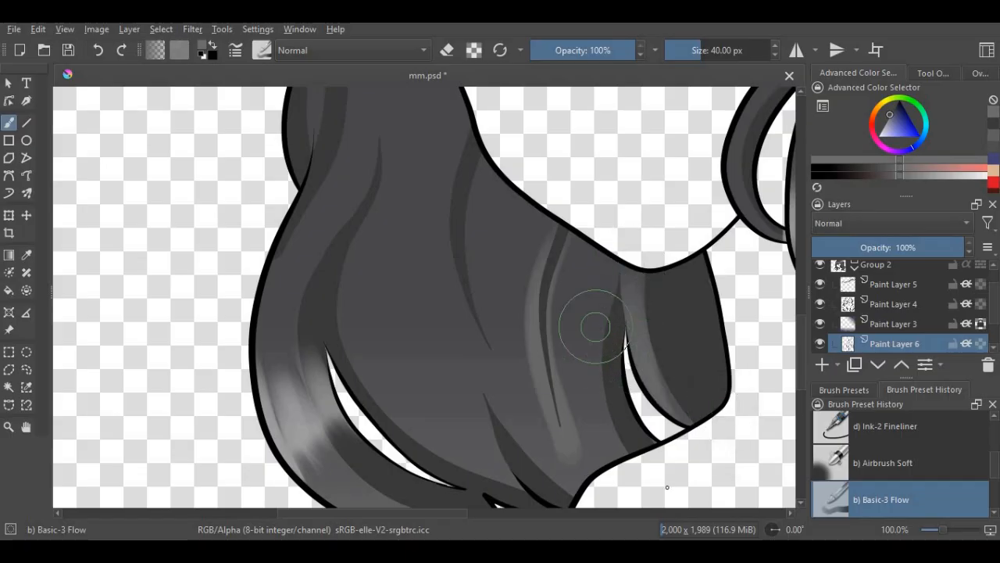
drag(593, 331, 598, 457)
scroll(509, 250, down, 6)
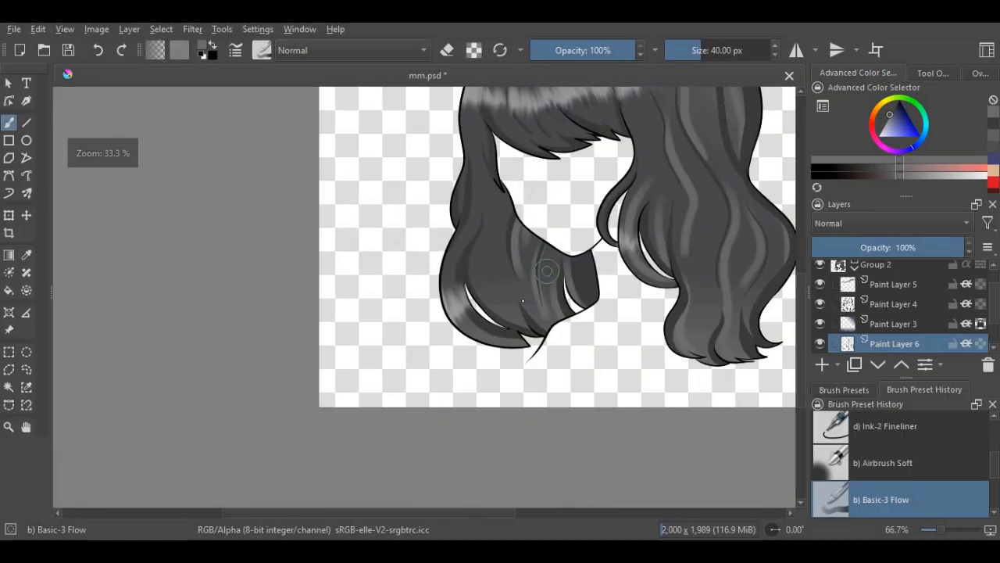
- Paint long curved light gray strands down the middle of the lower left hair, above the large gap in the curl
scroll(480, 312, up, 6)
drag(443, 151, 539, 415)
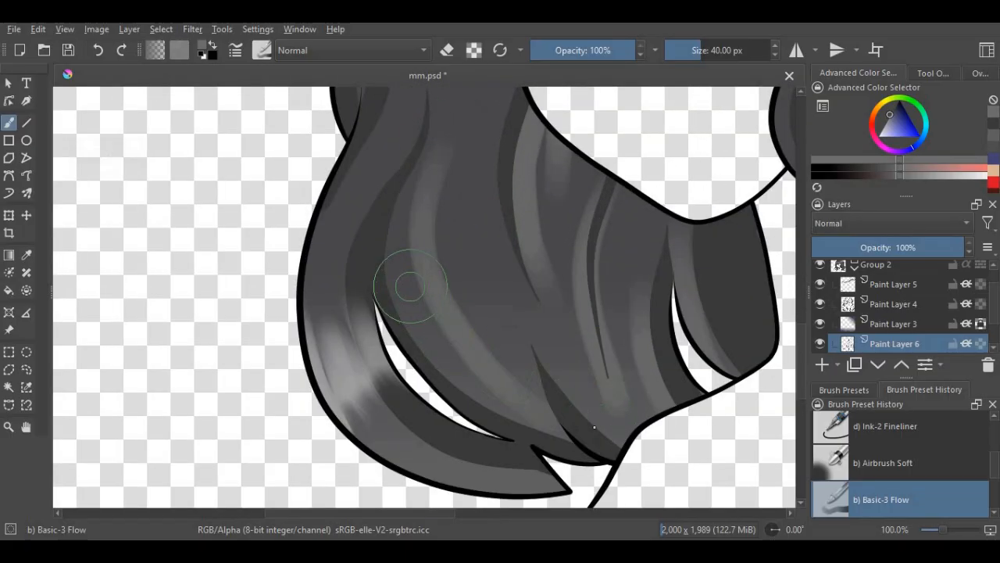
drag(407, 286, 500, 392)
scroll(518, 356, down, 2)
scroll(470, 407, up, 1)
scroll(438, 343, down, 2)
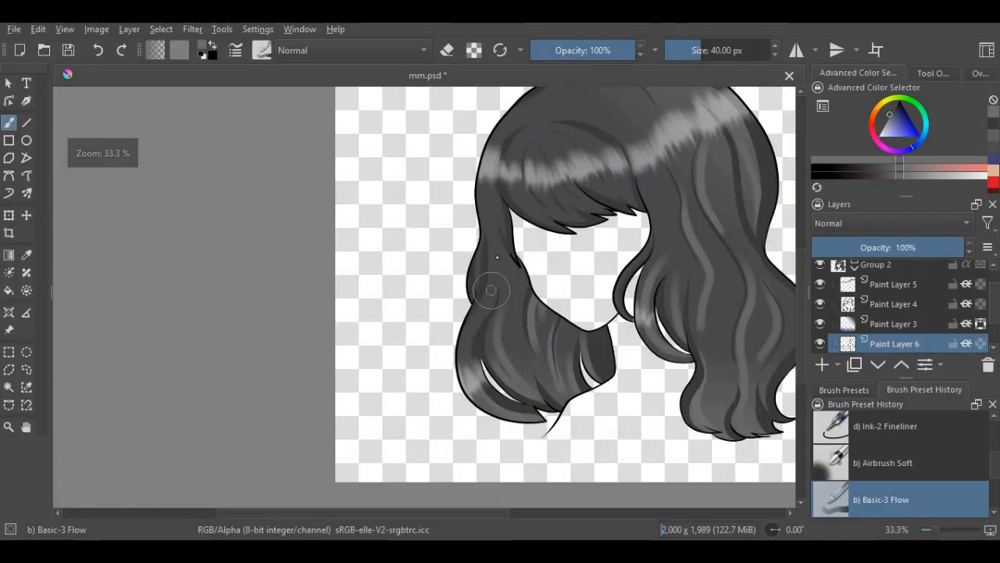
- Paint light gray strands down the upper left side hair and along the lower part of the bangs
scroll(478, 211, up, 2)
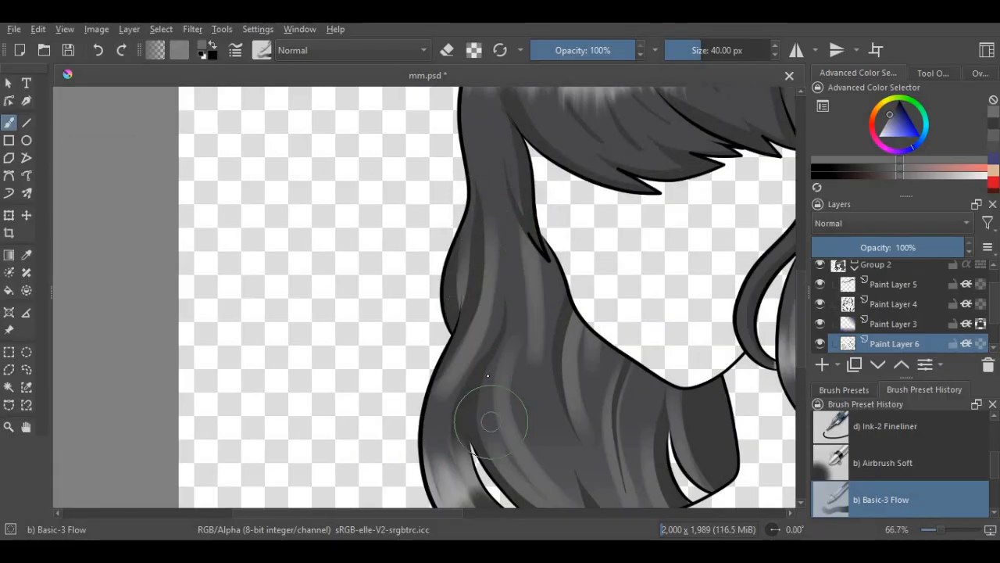
scroll(485, 402, down, 2)
scroll(469, 260, up, 2)
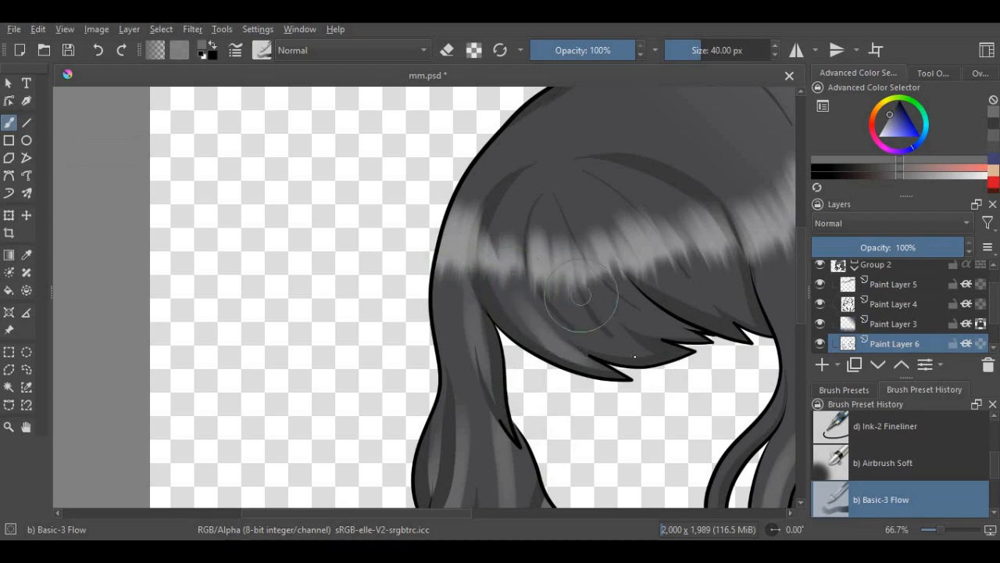
mouse_move(599, 171)
mouse_down()
mouse_move(743, 323)
mouse_move(775, 341)
mouse_up()
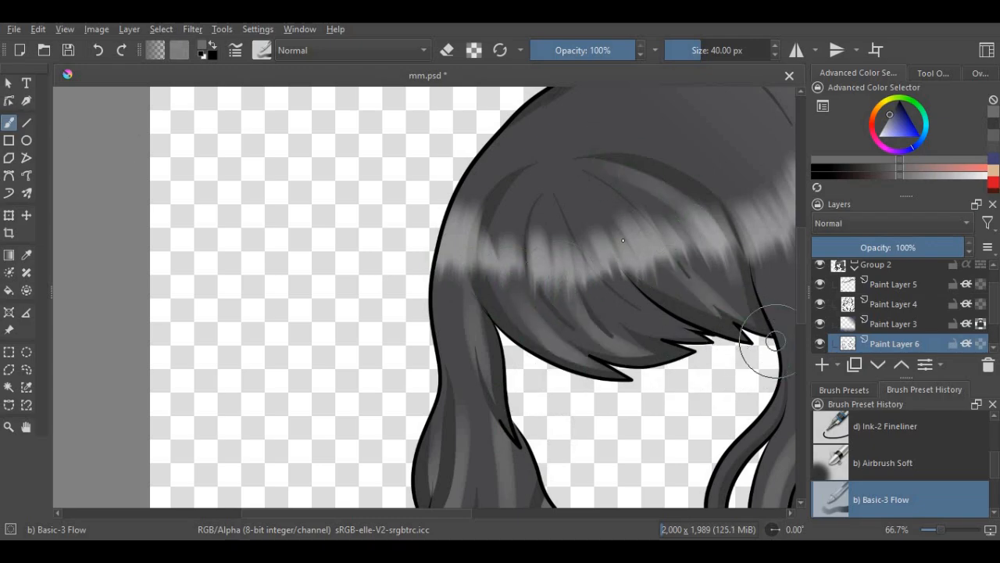
scroll(696, 334, down, 2)
- Paint curved light gray strands over the crown and down the left edge of the head above the highlight band
scroll(542, 208, up, 1)
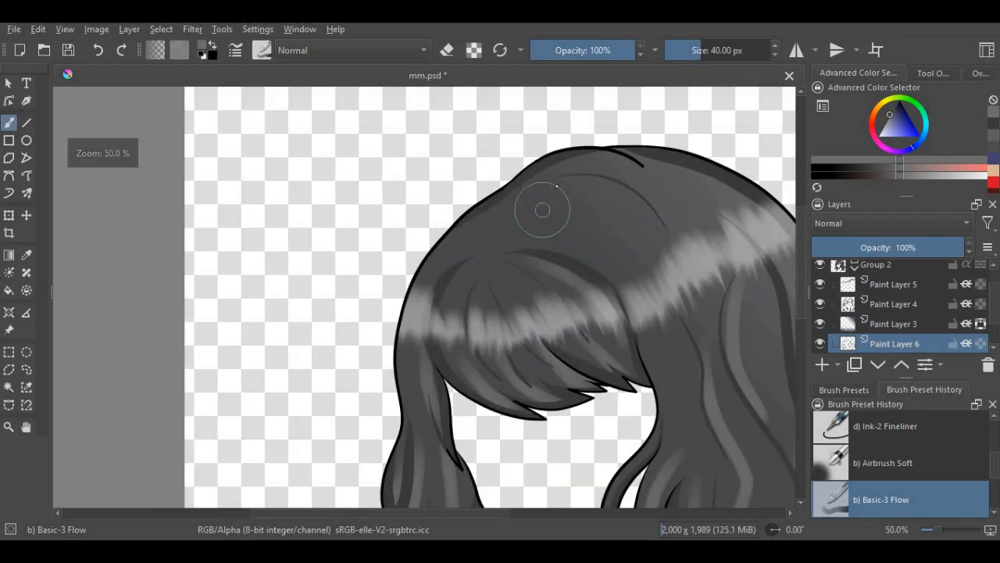
drag(564, 217, 674, 298)
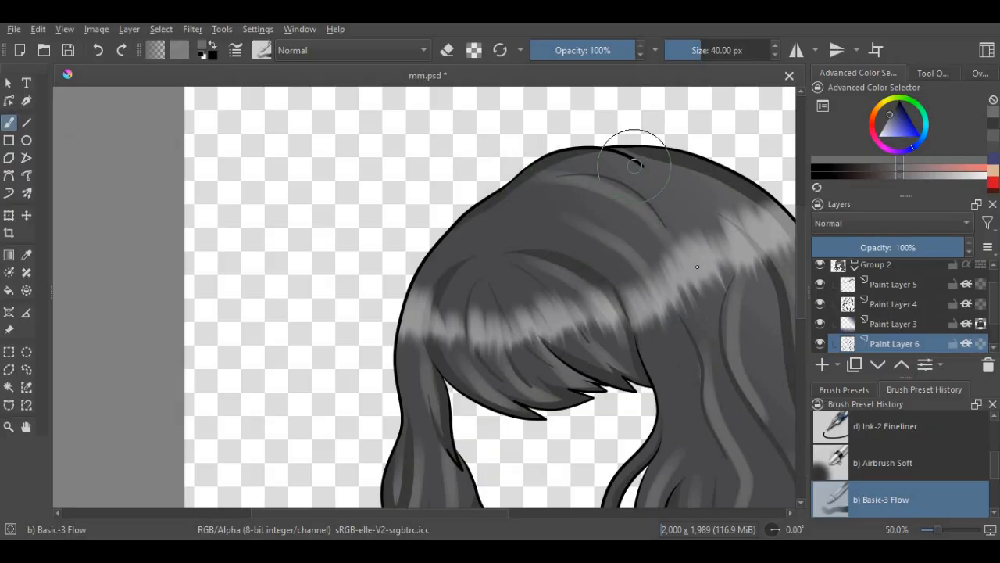
drag(469, 228, 526, 258)
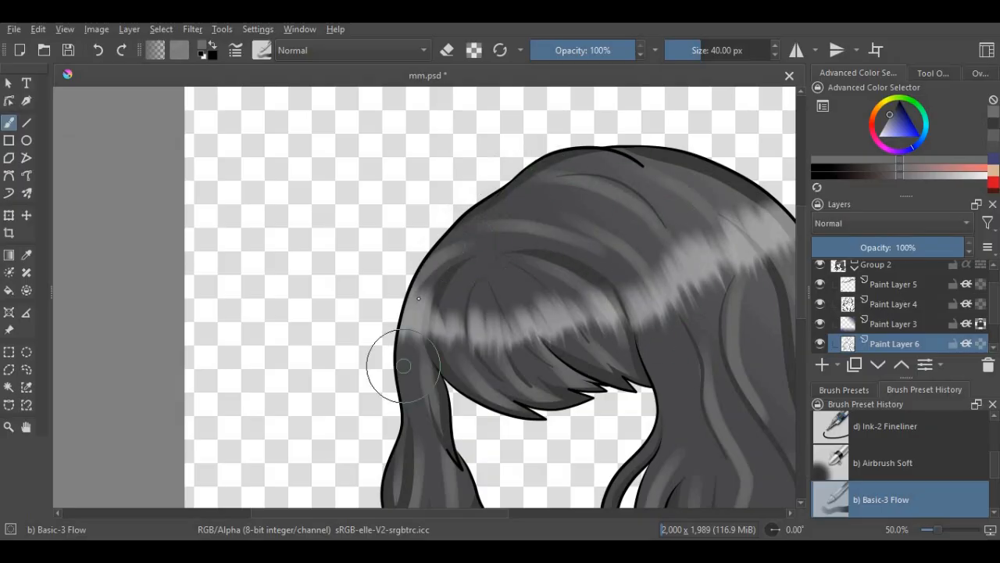
scroll(443, 223, down, 4)
scroll(699, 224, up, 3)
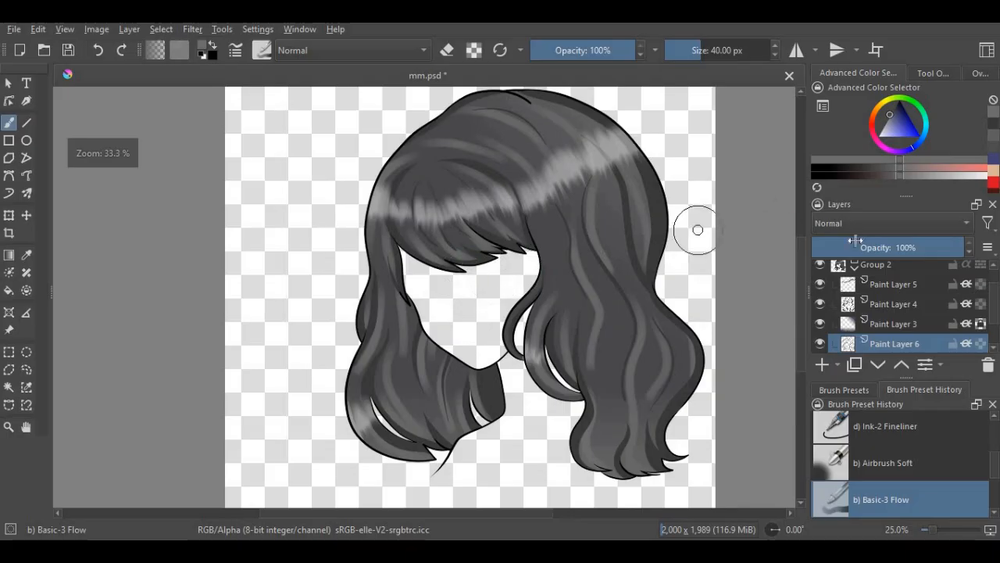
- Set the light strand layer, Paint Layer 6, to Screen blending at 19% opacity
click(850, 223)
click(834, 251)
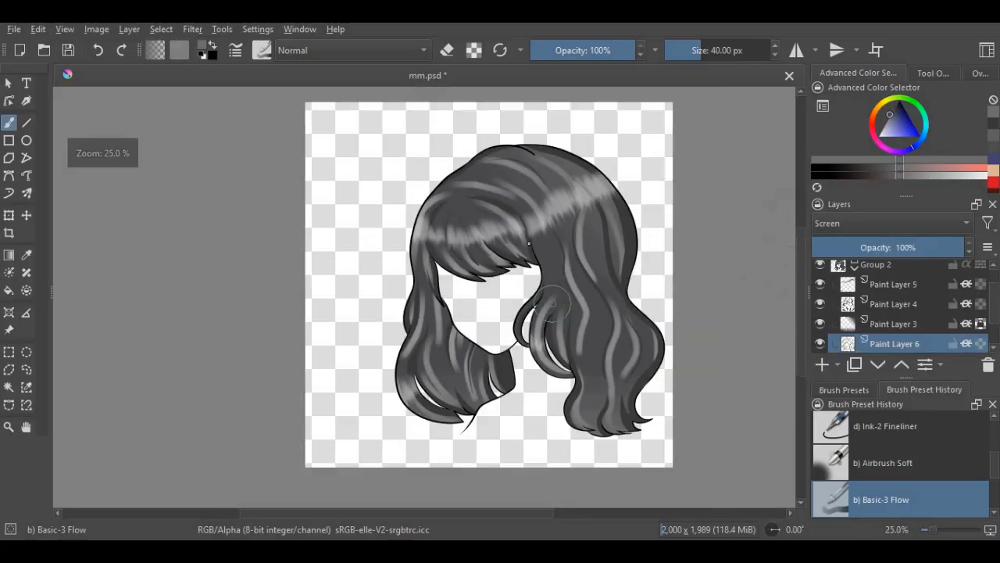
drag(857, 248, 849, 251)
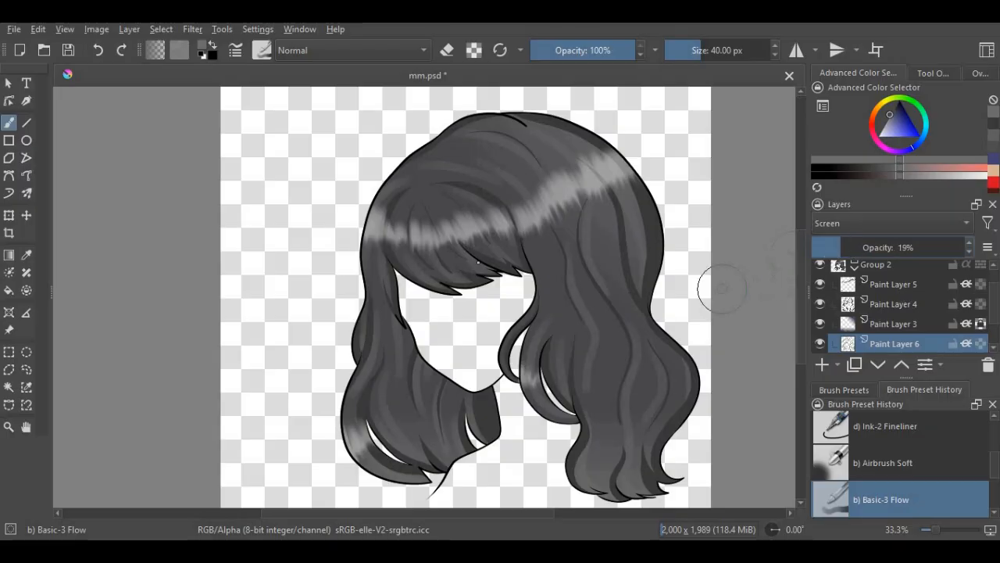
scroll(484, 236, down, 2)
scroll(443, 260, up, 1)
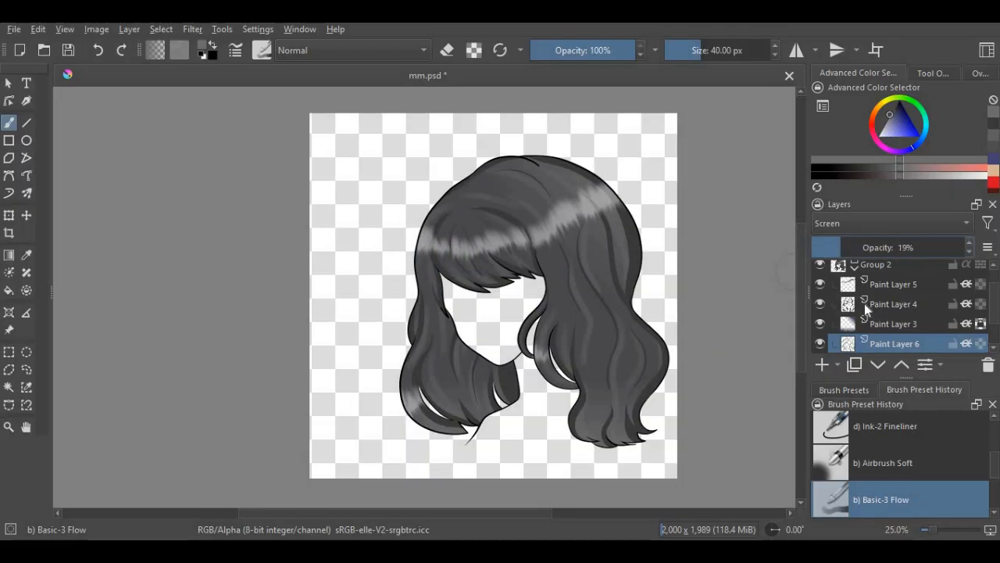
- Add a paint layer directly above Paint Layer 6 and set its blending mode to Multiply
click(822, 366)
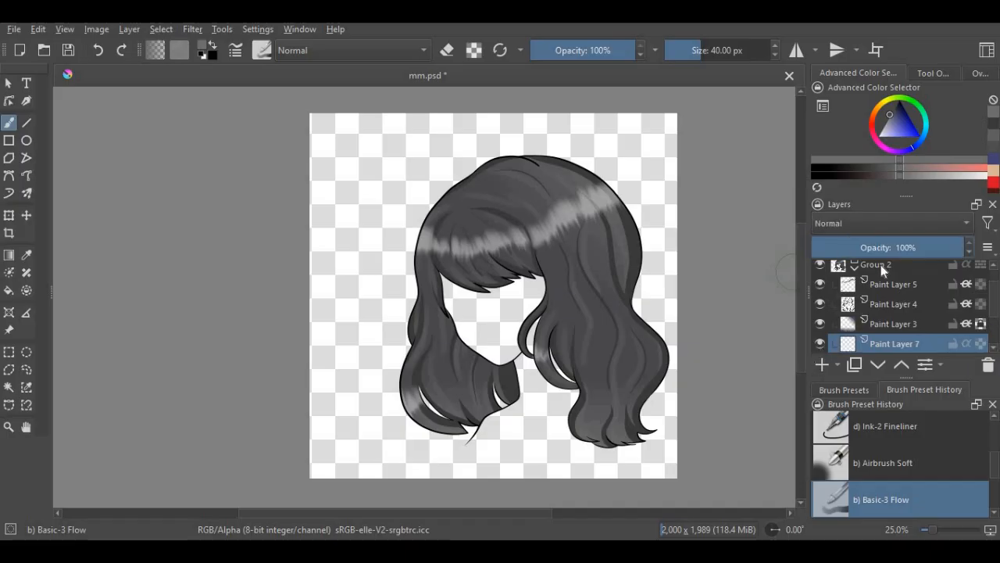
click(69, 50)
click(828, 223)
click(836, 225)
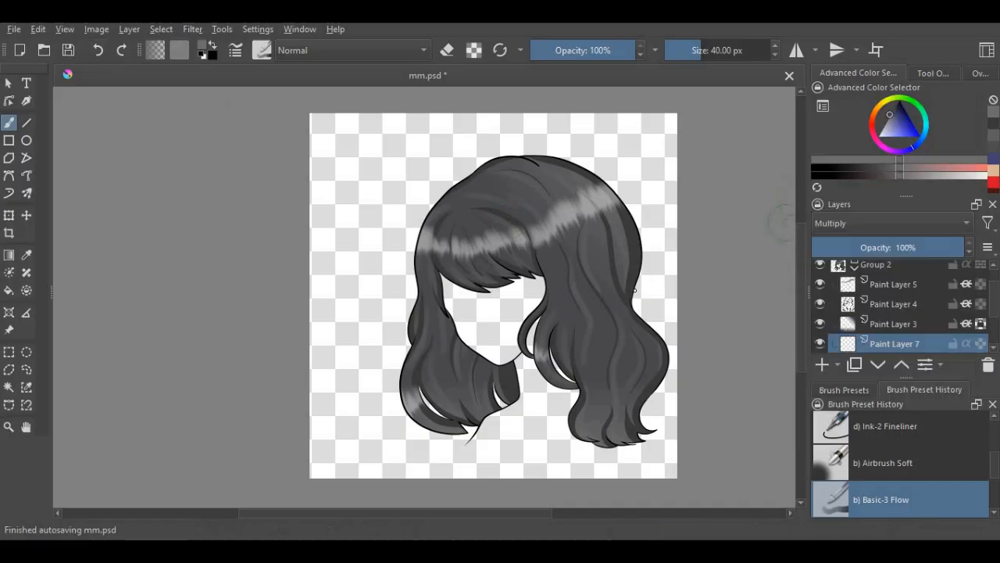
- Paint soft dark strokes down the lower right hair, between the strands above the wavy tips and along the outer bulge
scroll(625, 324, up, 3)
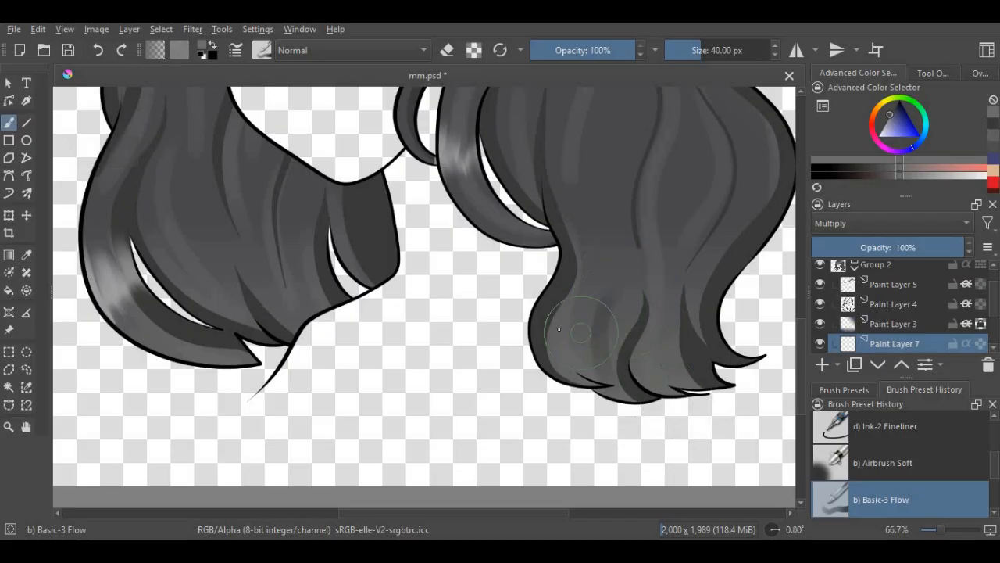
scroll(598, 286, down, 1)
scroll(649, 223, up, 1)
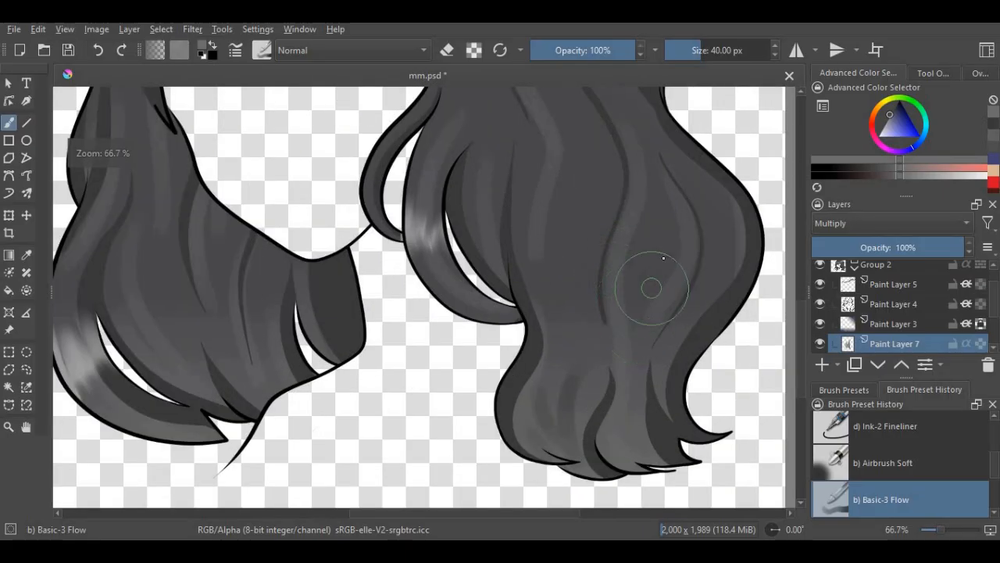
drag(644, 338, 651, 435)
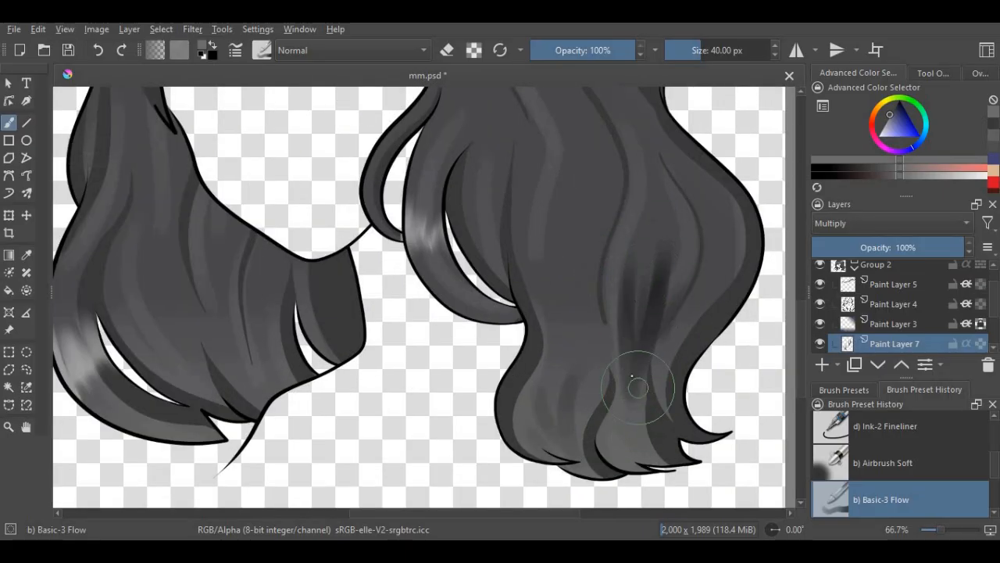
scroll(611, 379, down, 3)
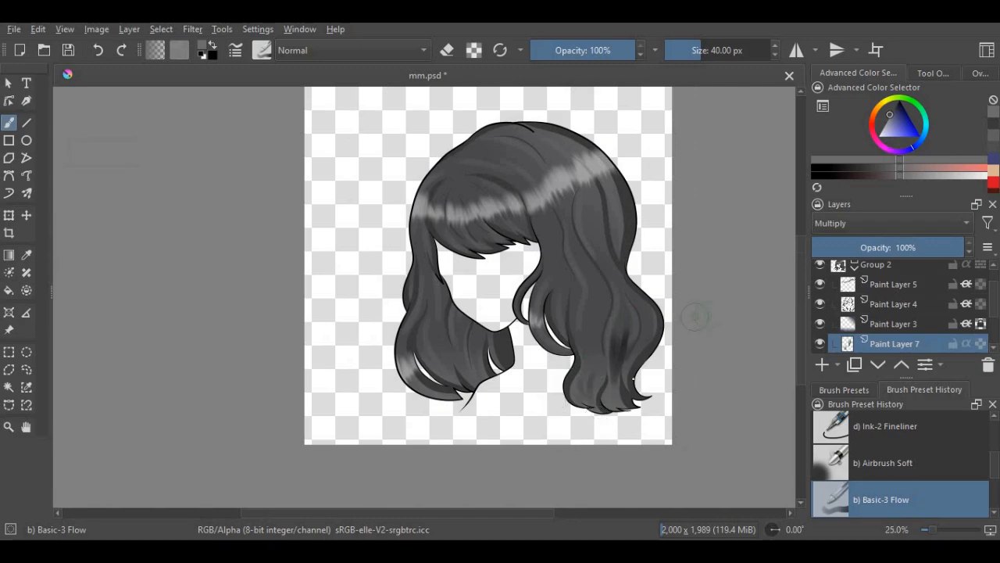
scroll(643, 367, up, 3)
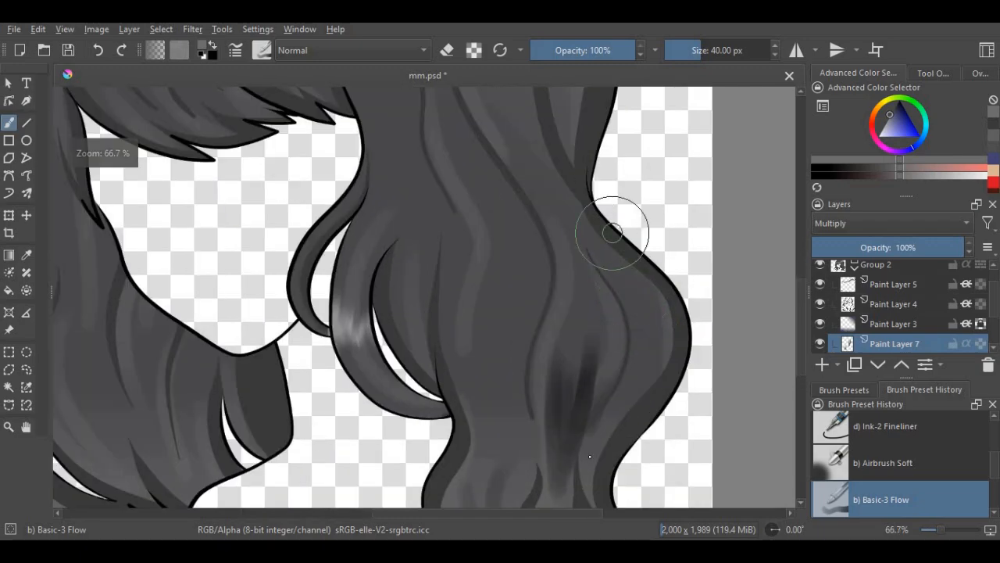
mouse_move(612, 232)
mouse_down()
mouse_move(636, 302)
mouse_move(609, 384)
mouse_up()
scroll(570, 310, up, 4)
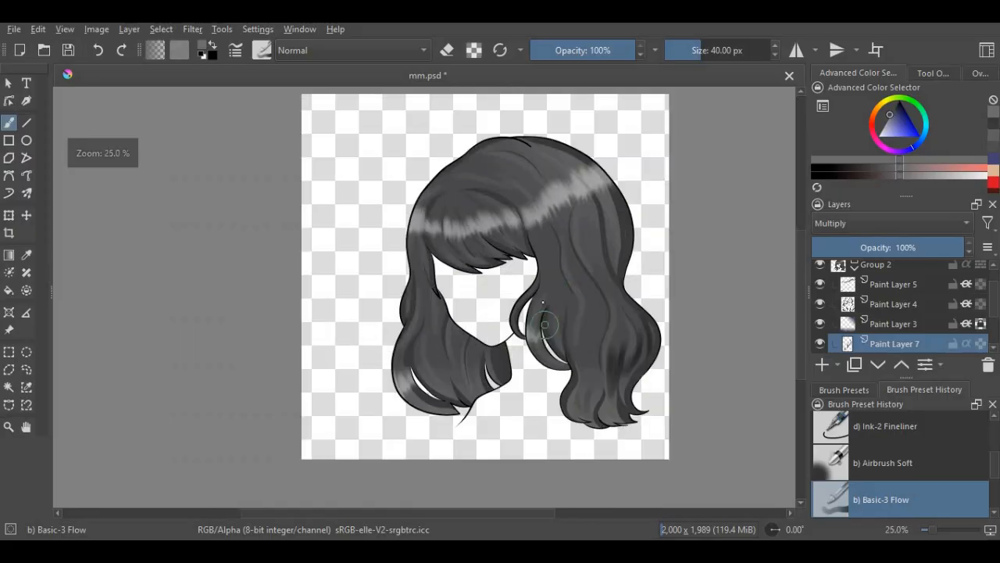
- Paint soft dark strokes on the curved lock beside the chin and the hair just right of its gap
scroll(582, 378, up, 1)
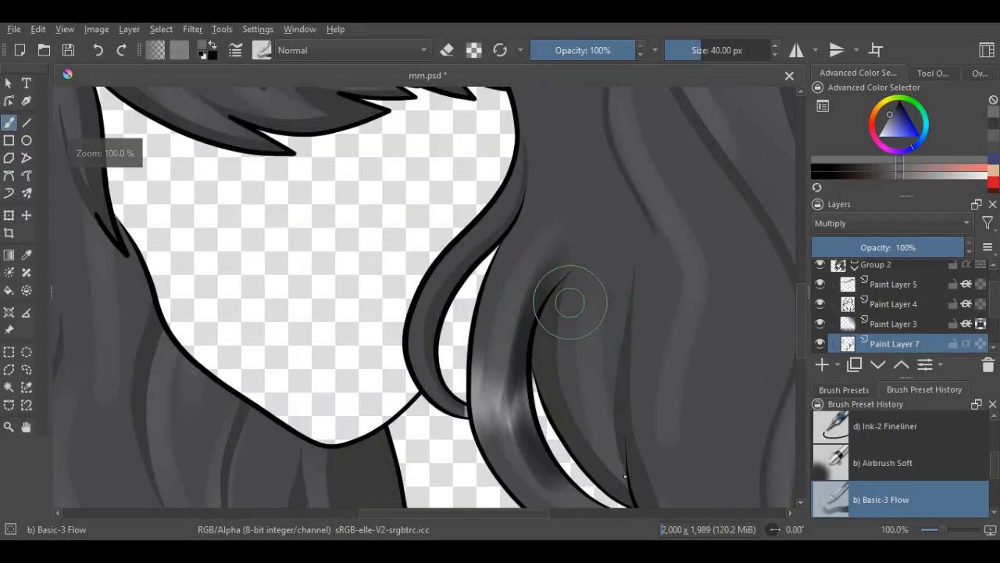
scroll(659, 335, down, 5)
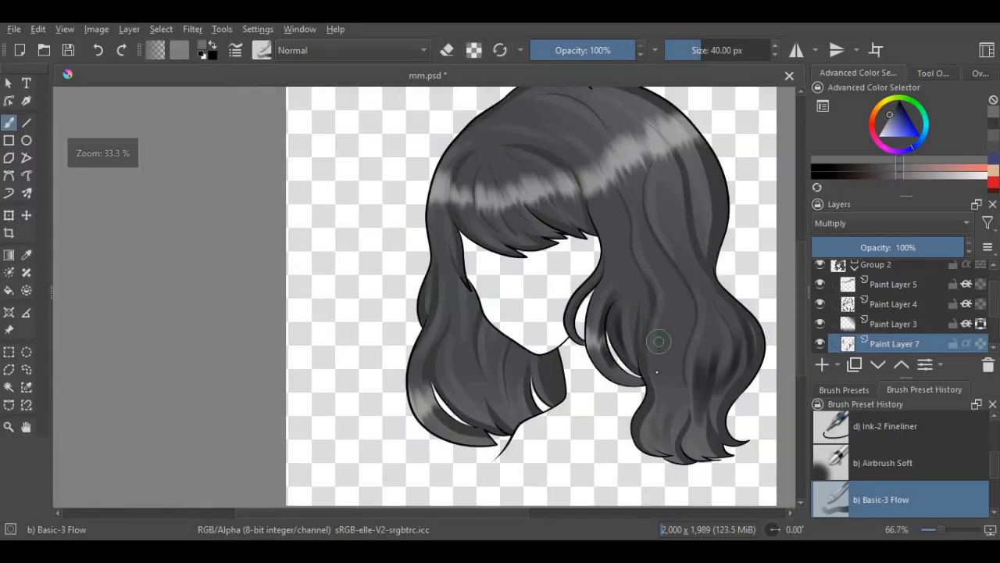
scroll(658, 299, up, 4)
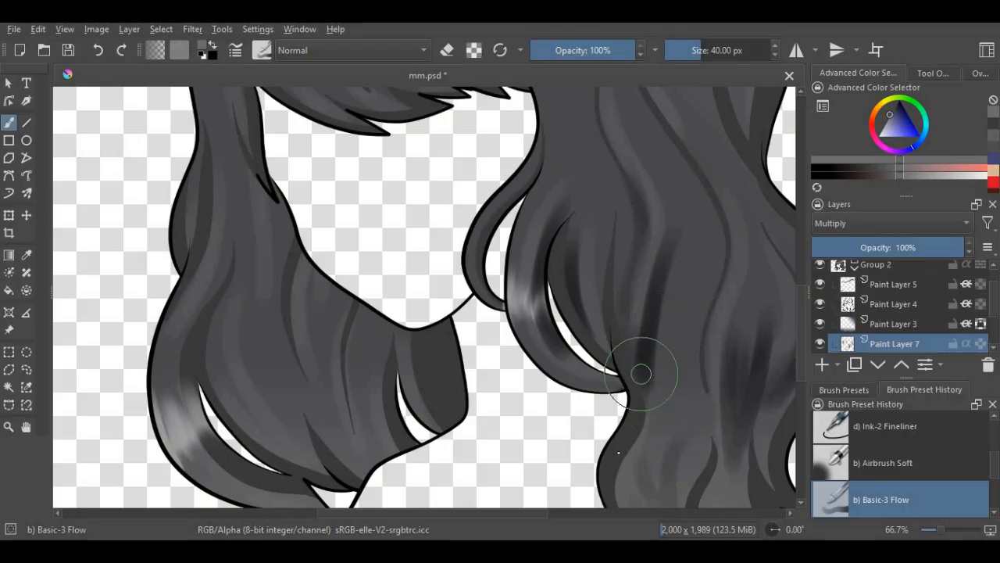
- Lower the opacity of the Multiply layer, Paint Layer 7, to 51%
scroll(641, 374, down, 3)
click(891, 248)
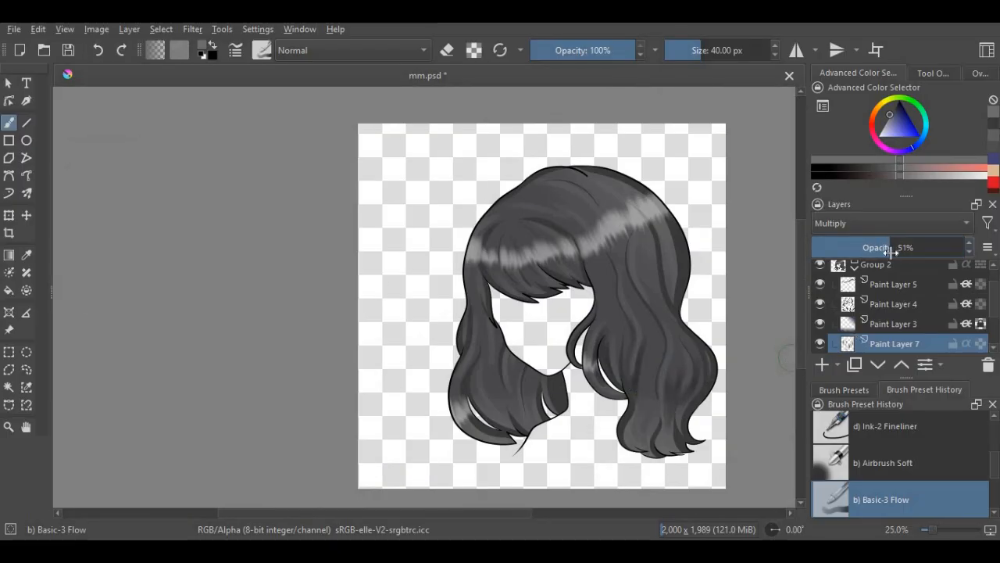
scroll(619, 280, down, 1)
- Paint soft dark strokes beside the long shadow strands on the upper right hair, below the highlight band
scroll(671, 289, up, 4)
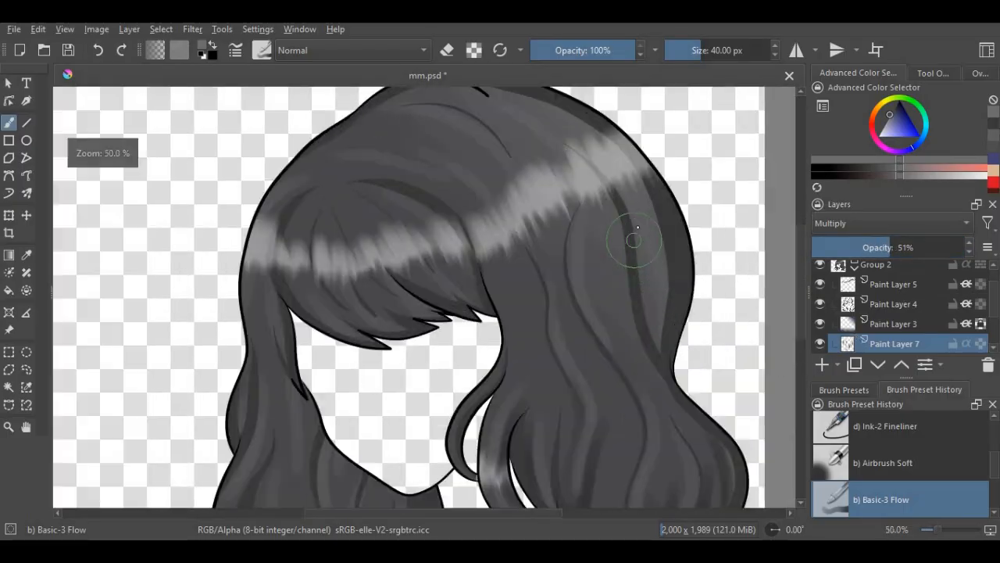
mouse_move(629, 193)
mouse_down()
mouse_move(643, 284)
mouse_move(665, 301)
mouse_move(670, 256)
mouse_up()
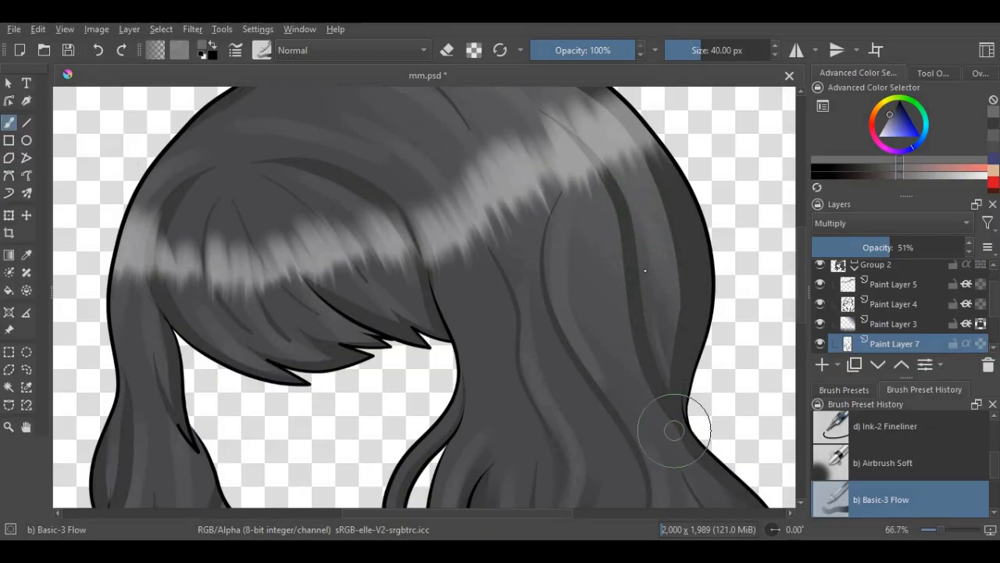
scroll(665, 355, down, 4)
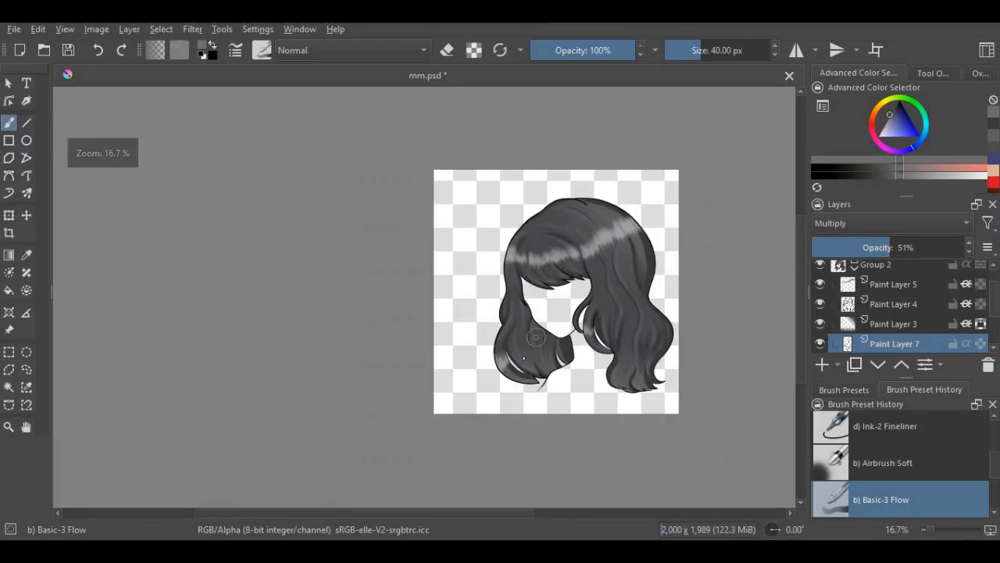
- Paint soft dark strokes through the lower left hair, around the gaps in the curl and near the neck
scroll(521, 336, up, 6)
scroll(524, 356, down, 6)
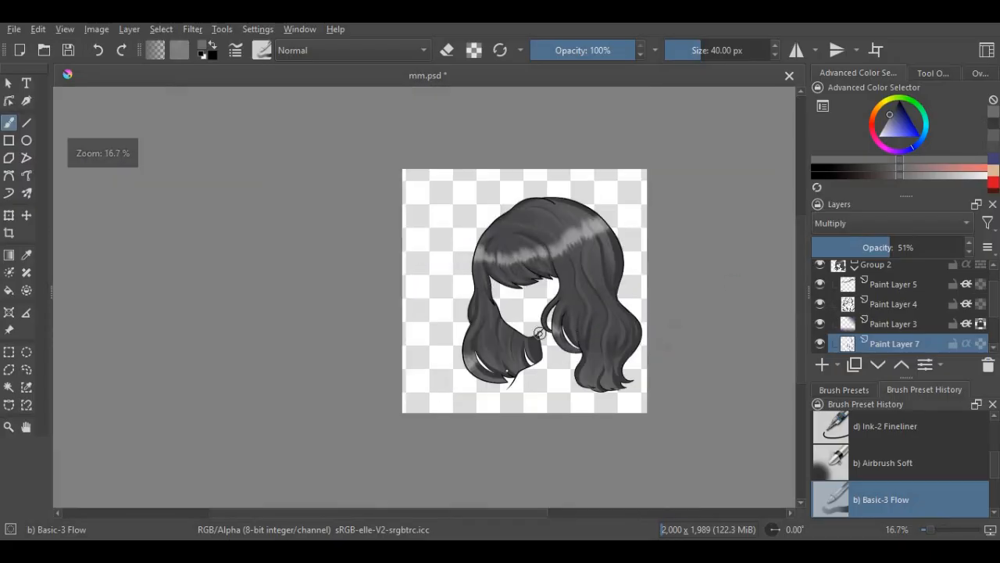
scroll(539, 333, up, 5)
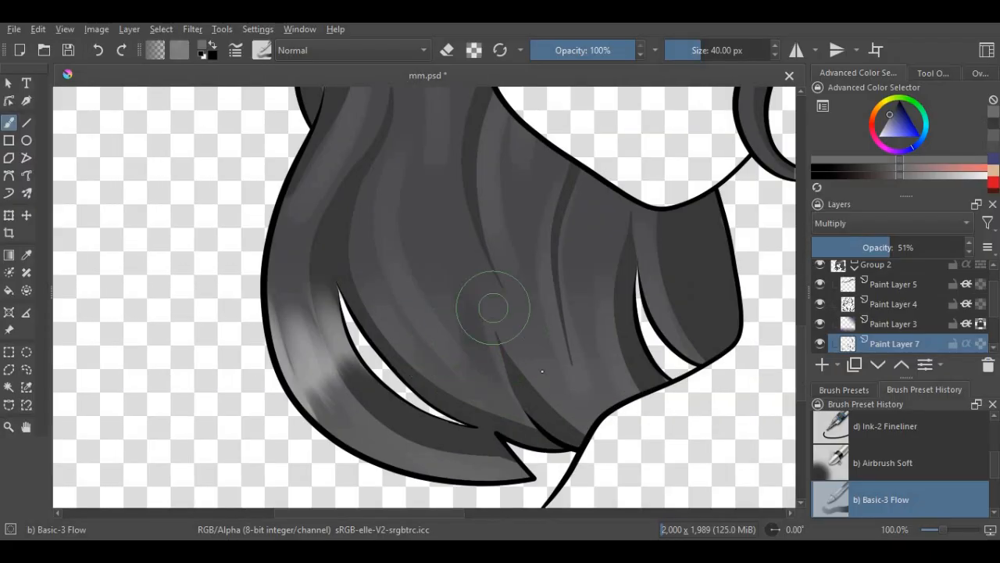
scroll(551, 352, down, 3)
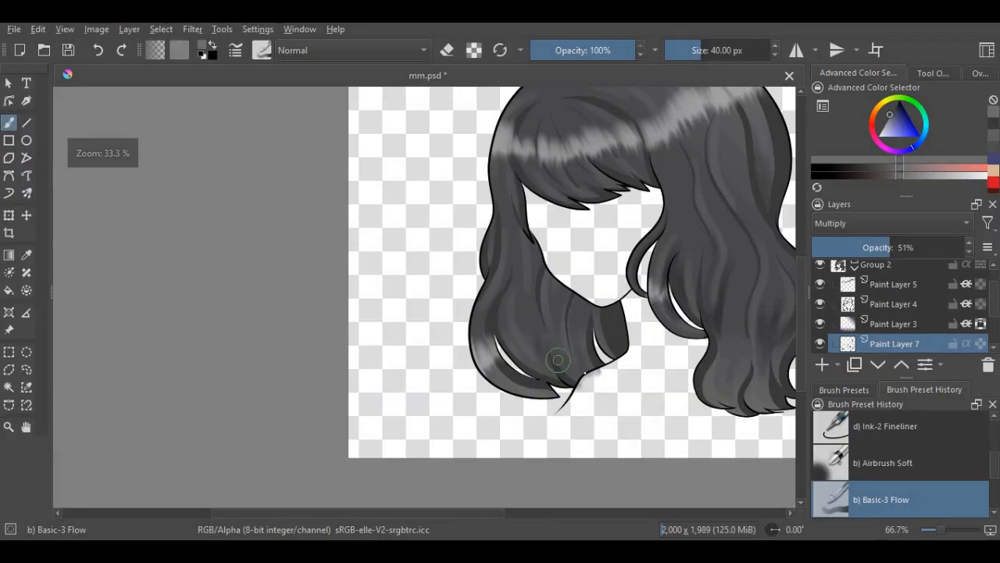
scroll(594, 346, up, 3)
scroll(457, 331, down, 5)
scroll(631, 420, up, 4)
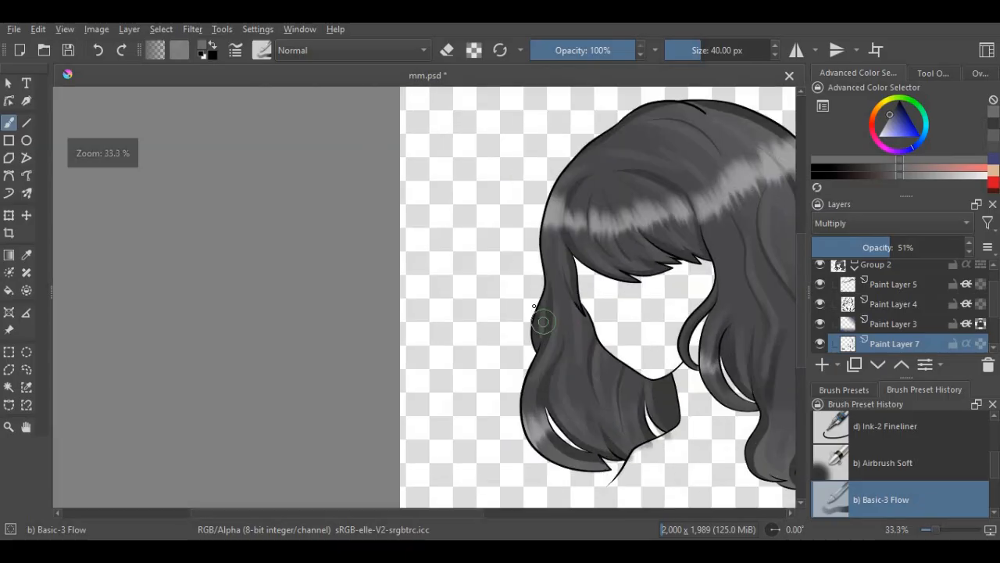
- Paint soft dark strokes across the bangs toward their pointed tips and on the narrow left side lock
scroll(547, 287, down, 4)
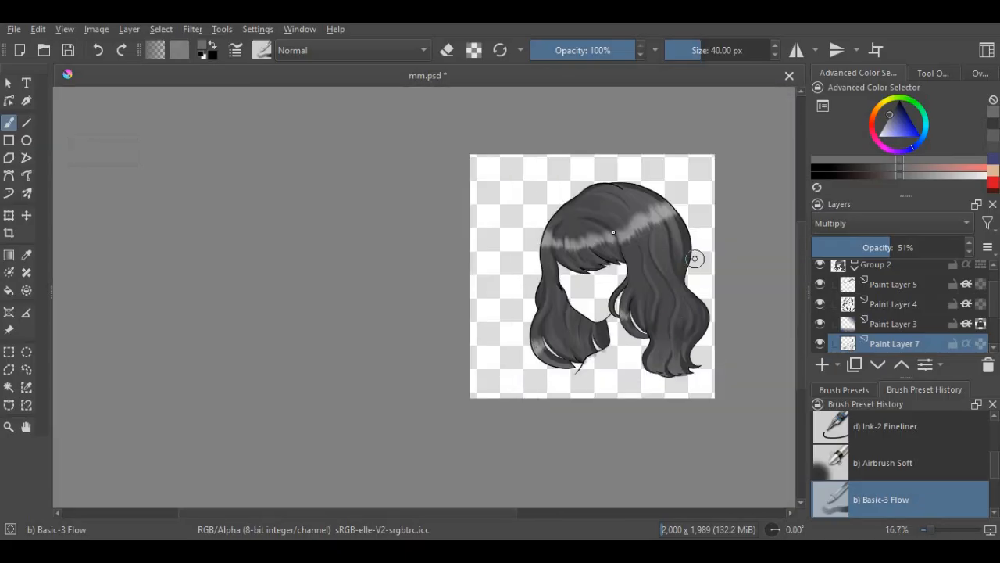
scroll(609, 235, up, 4)
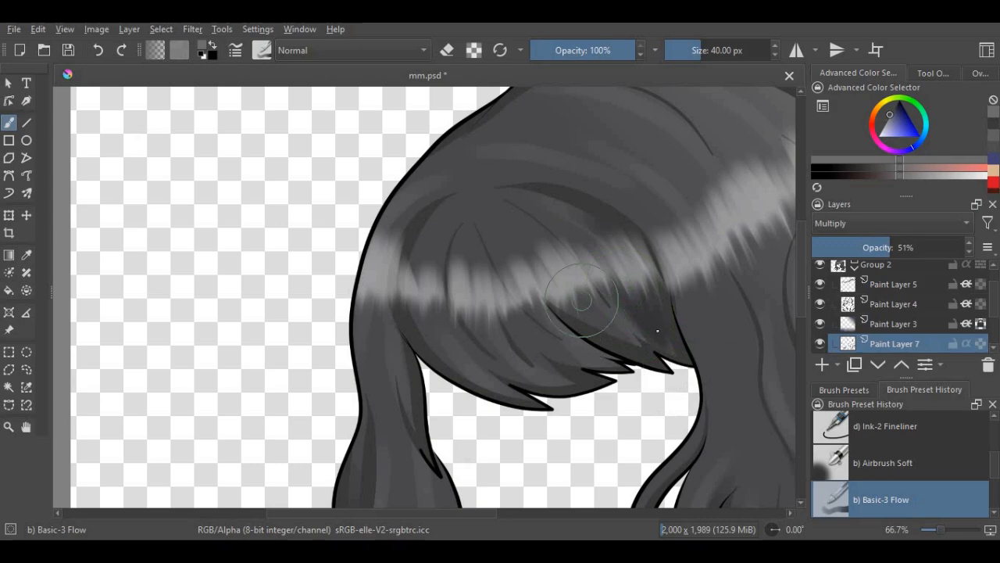
scroll(669, 336, up, 1)
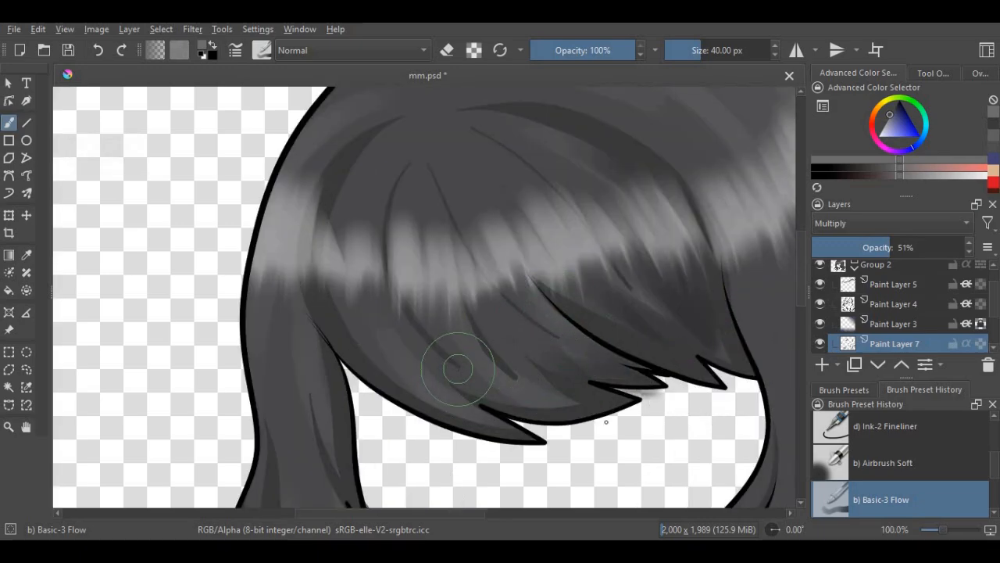
scroll(539, 355, down, 4)
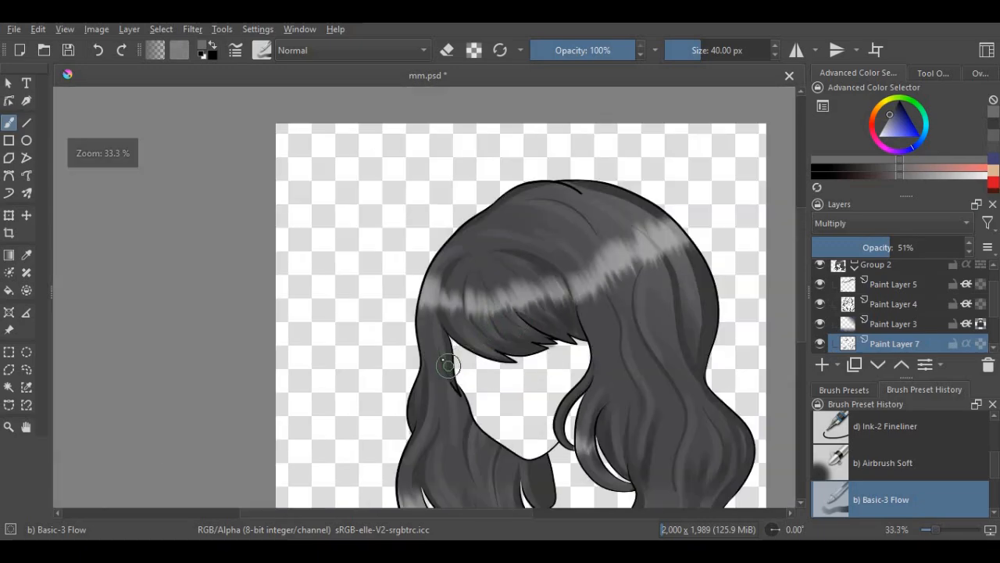
scroll(424, 323, up, 2)
scroll(428, 325, down, 2)
- Paint soft dark strokes on the right hair next to the bangs, below the highlight band and above the curved lock
scroll(562, 320, up, 3)
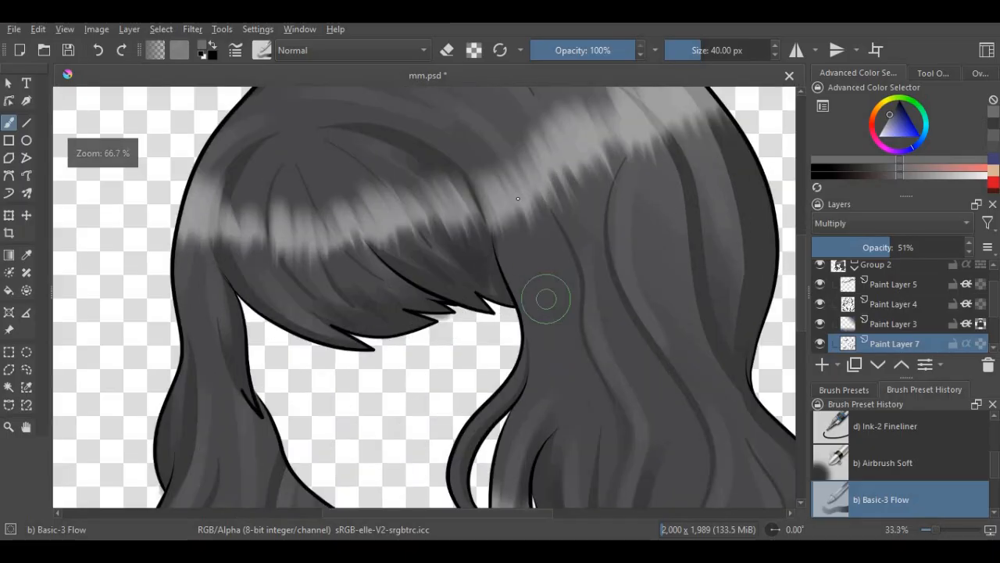
scroll(558, 278, down, 3)
scroll(576, 286, up, 2)
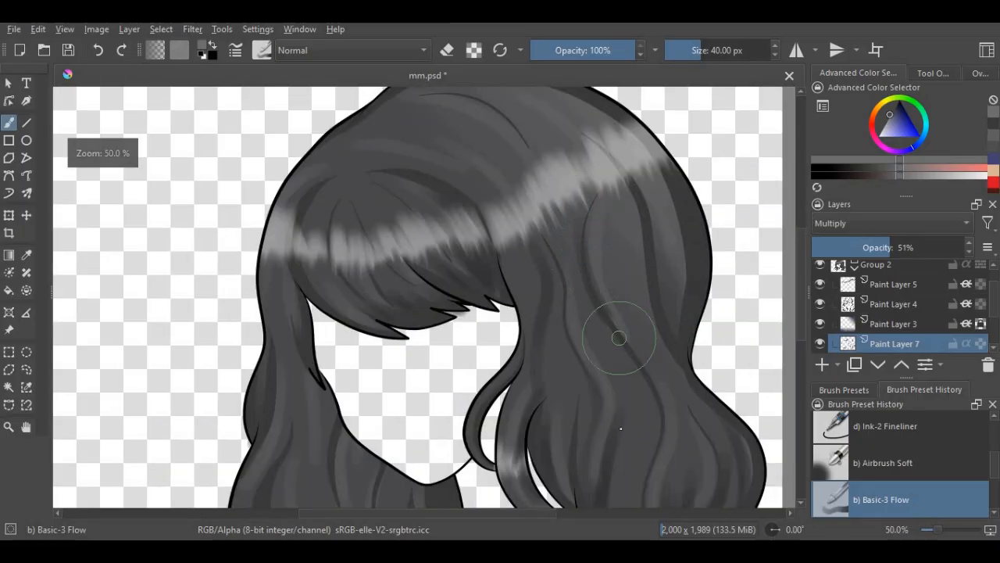
- Paint soft dark strokes down the lower left hair, from below the side lock toward the curl and neck
scroll(609, 321, down, 2)
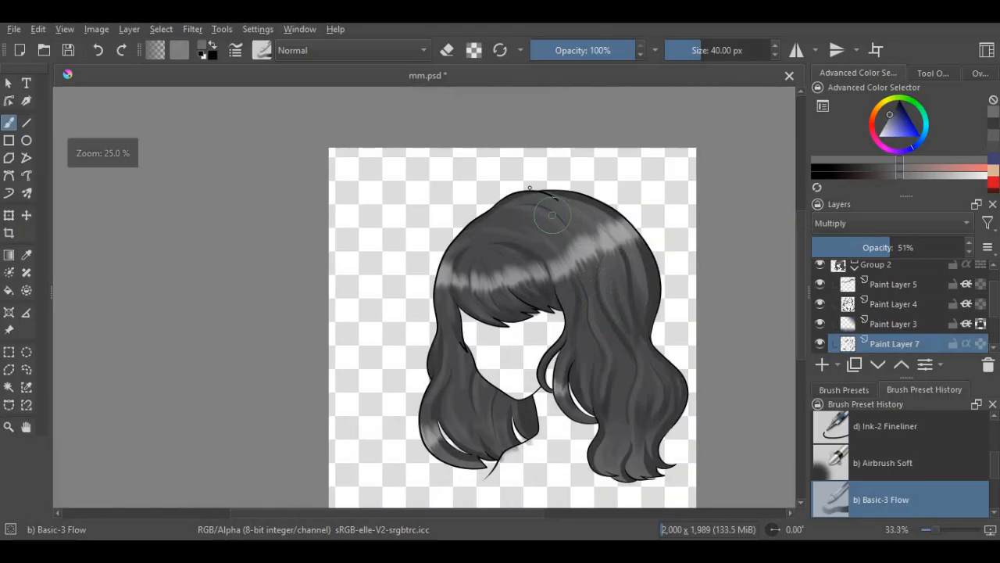
scroll(552, 216, up, 2)
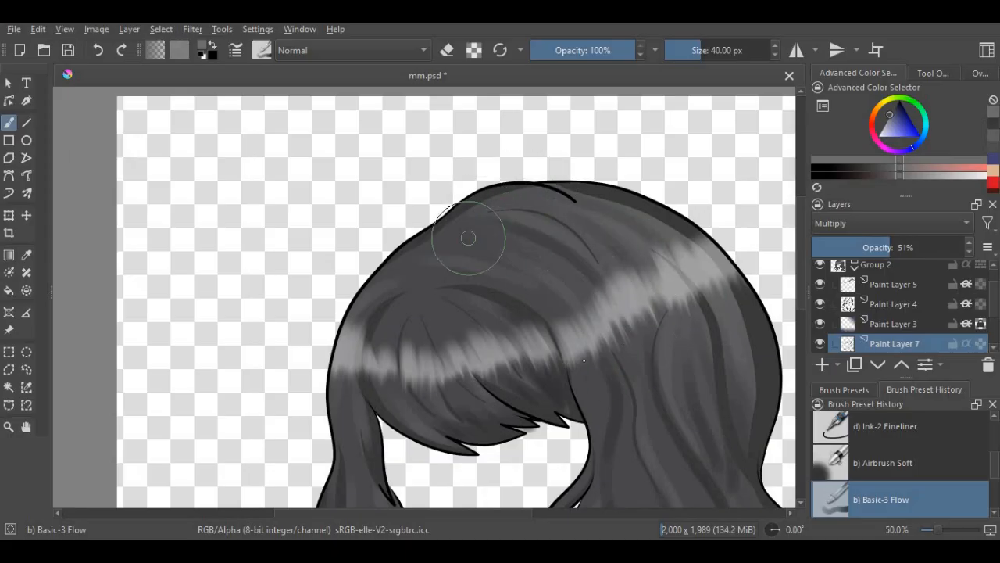
scroll(487, 259, down, 2)
scroll(486, 286, up, 2)
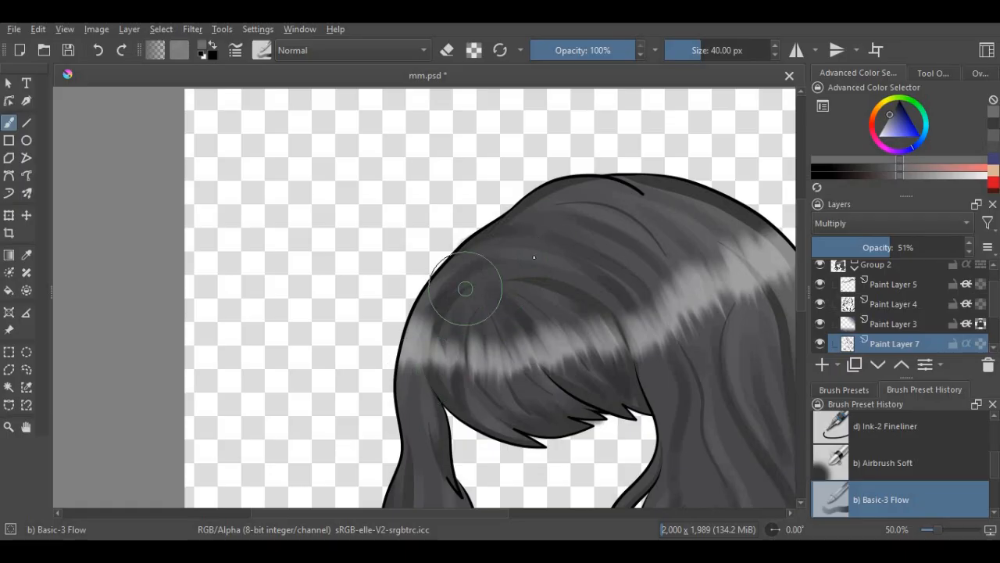
scroll(465, 290, down, 2)
scroll(476, 219, up, 3)
scroll(485, 223, down, 3)
scroll(500, 235, up, 2)
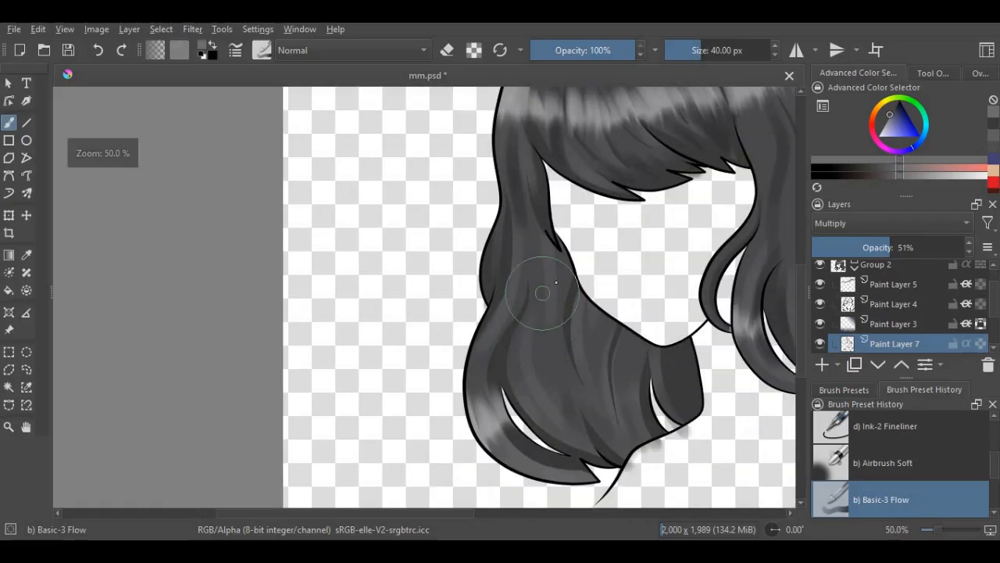
drag(543, 293, 563, 368)
drag(588, 331, 608, 414)
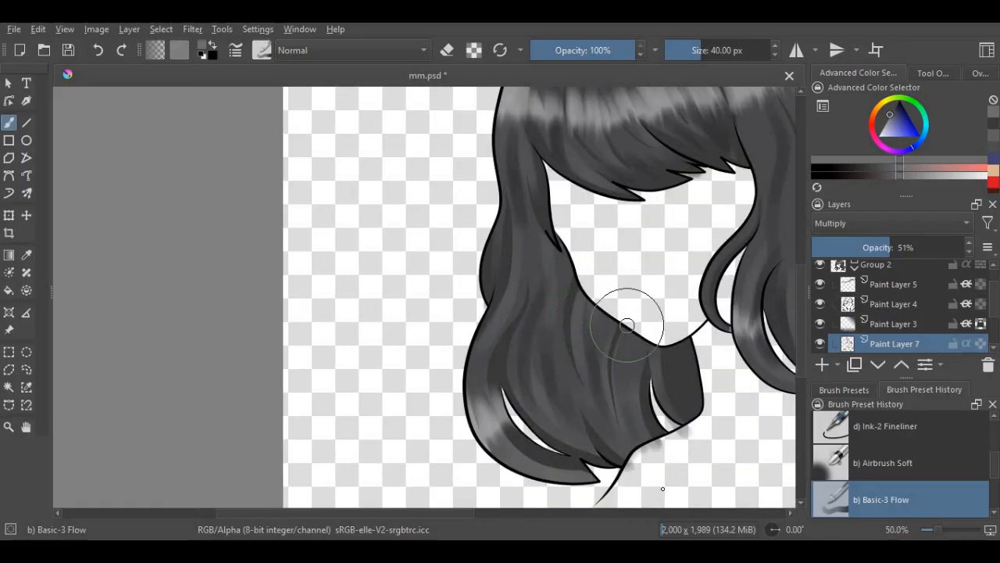
- Review the shading across the whole hair and save mm.psd
scroll(610, 380, down, 2)
scroll(560, 275, up, 1)
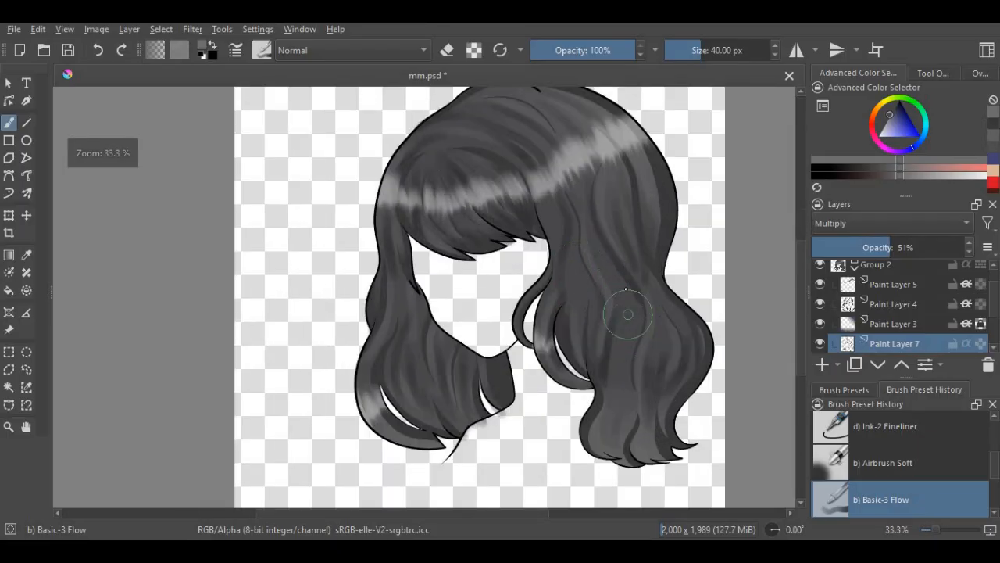
scroll(605, 347, down, 1)
scroll(535, 264, down, 1)
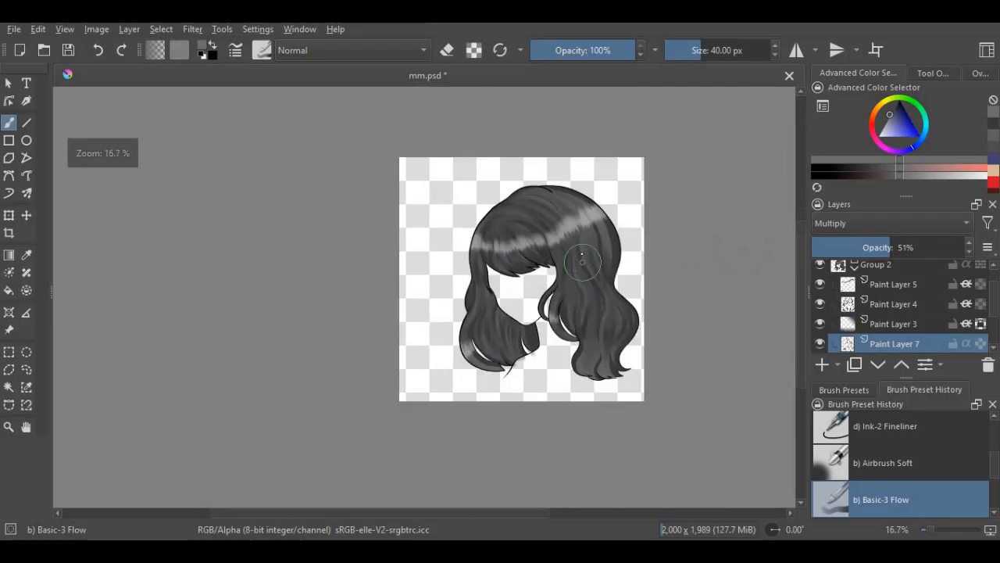
scroll(582, 256, up, 1)
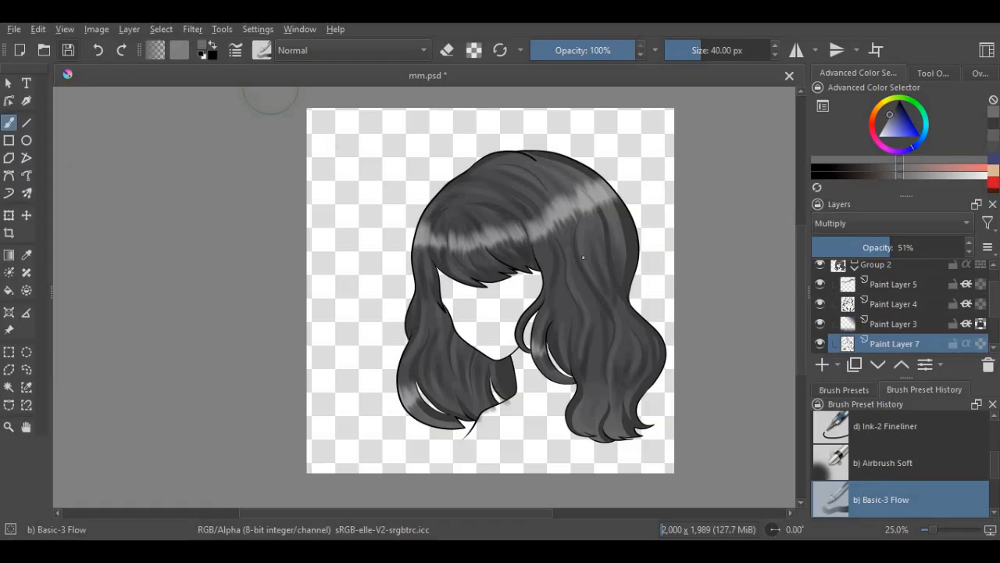
key(ctrl+s)
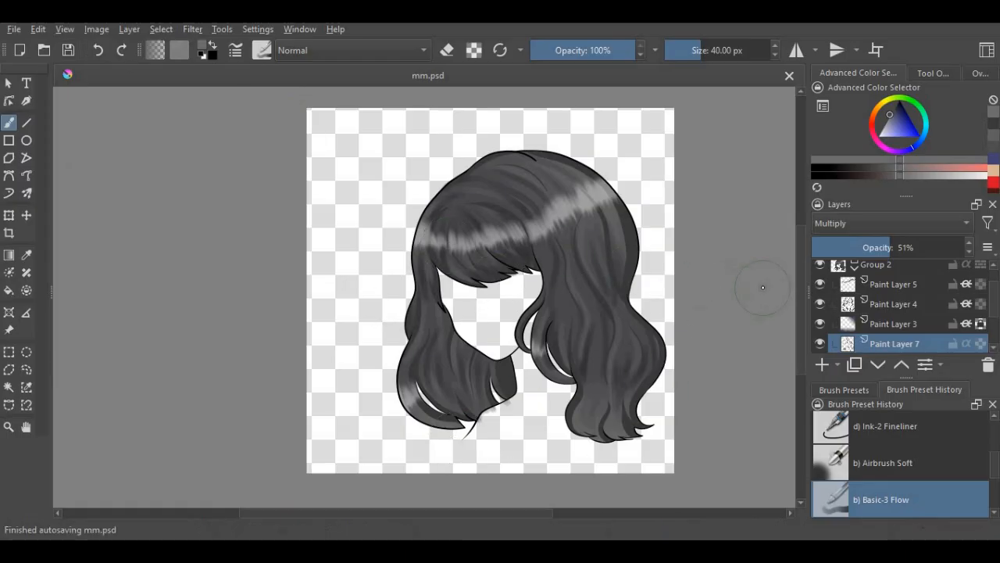